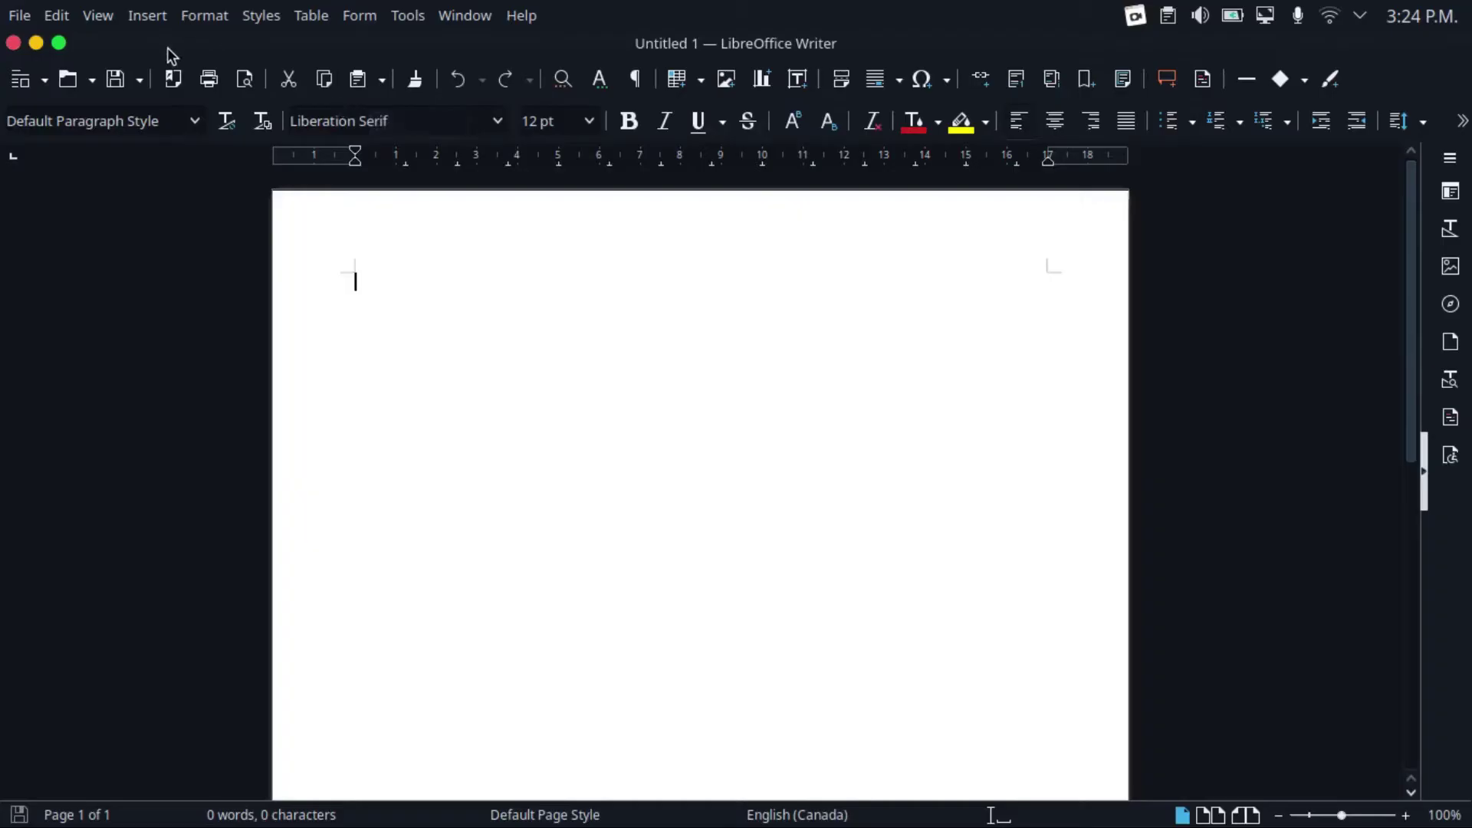
Preview the Tabbed, Single Toolbar, Sidebar, Tabbed Compact, Groupedbar Compact and Contextual Single layouts, then choose Tabbed
click(109, 21)
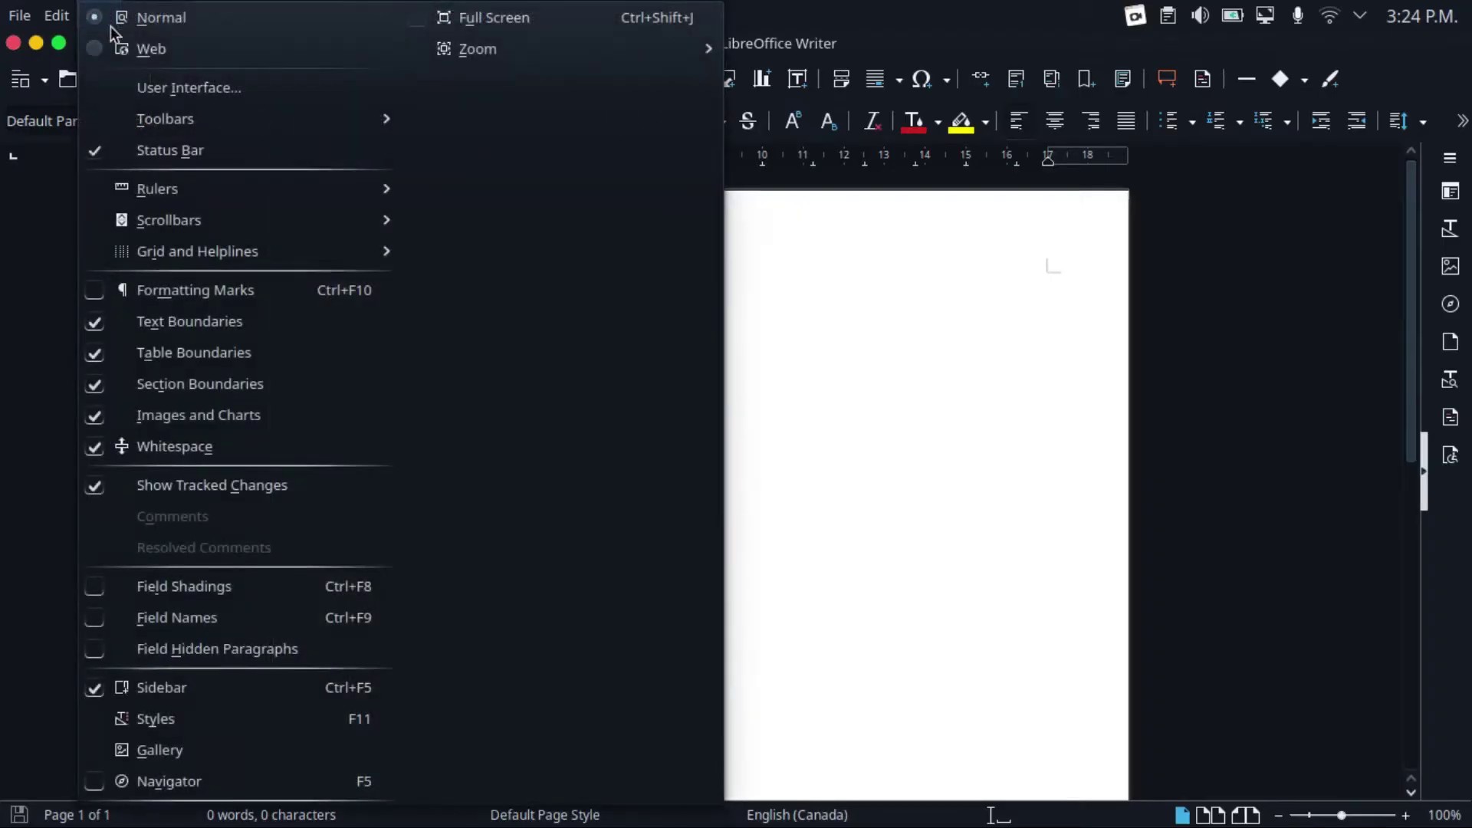
click(191, 89)
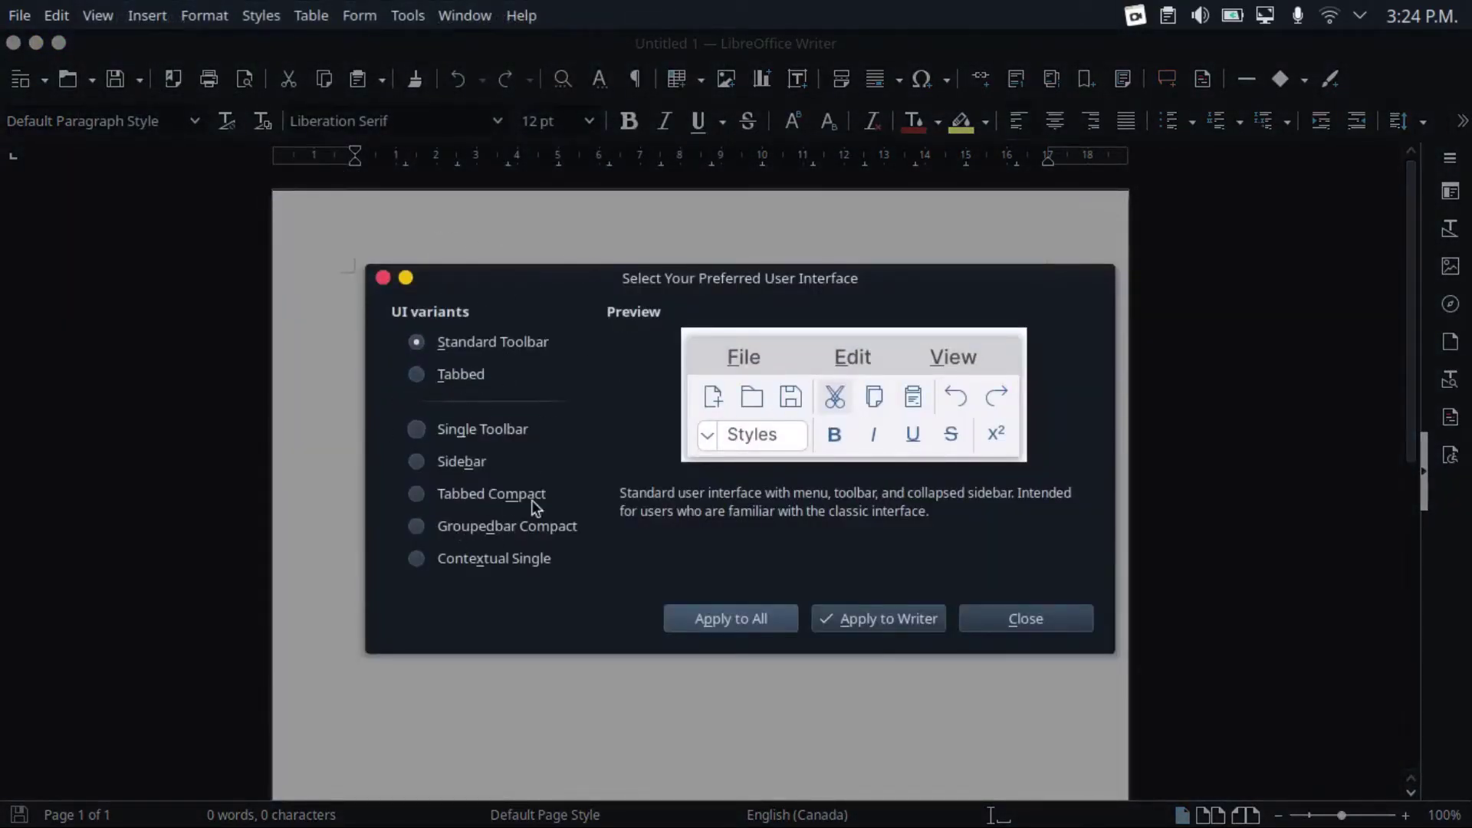
click(453, 378)
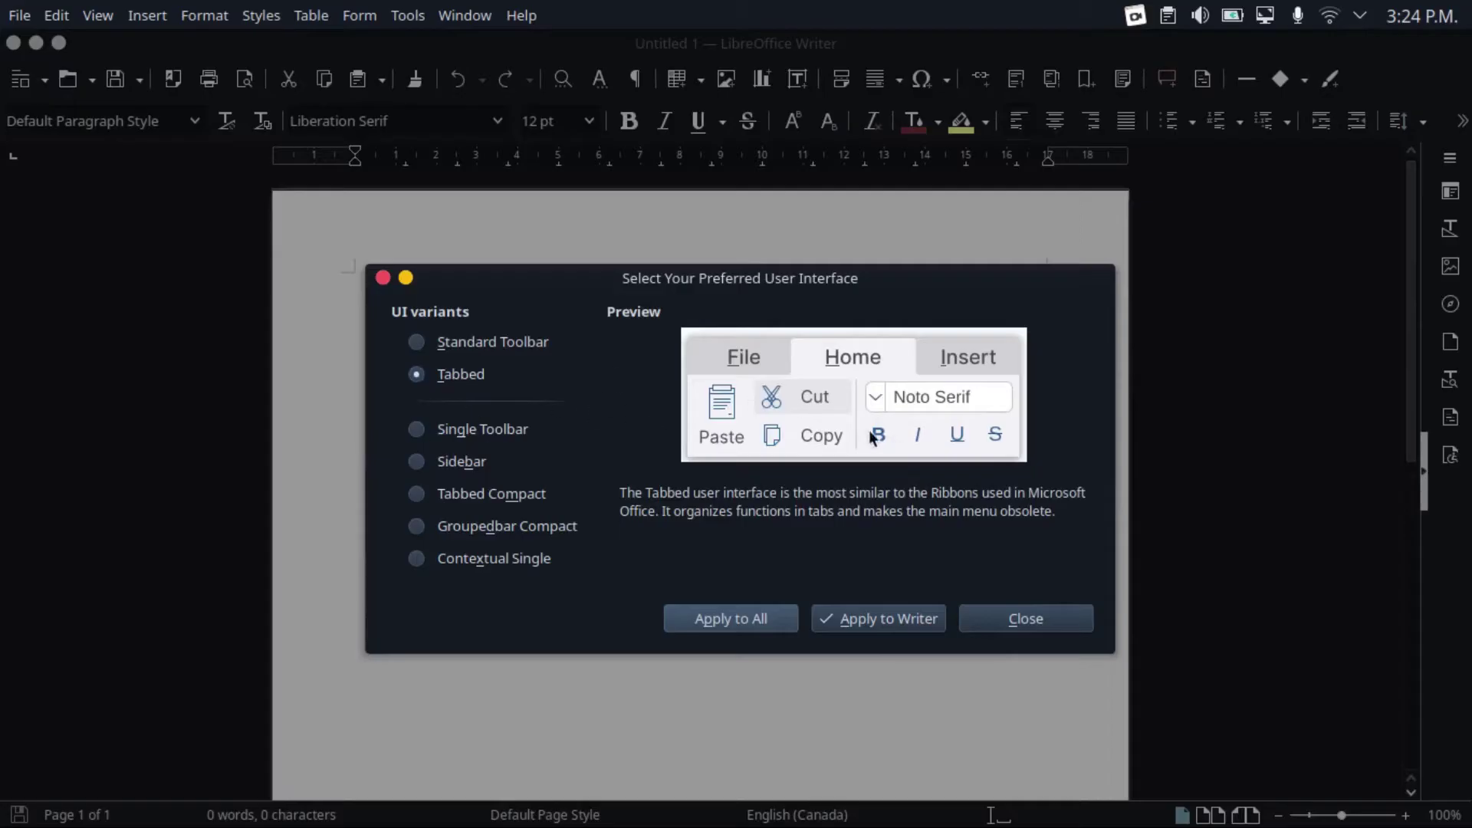
click(504, 426)
click(448, 460)
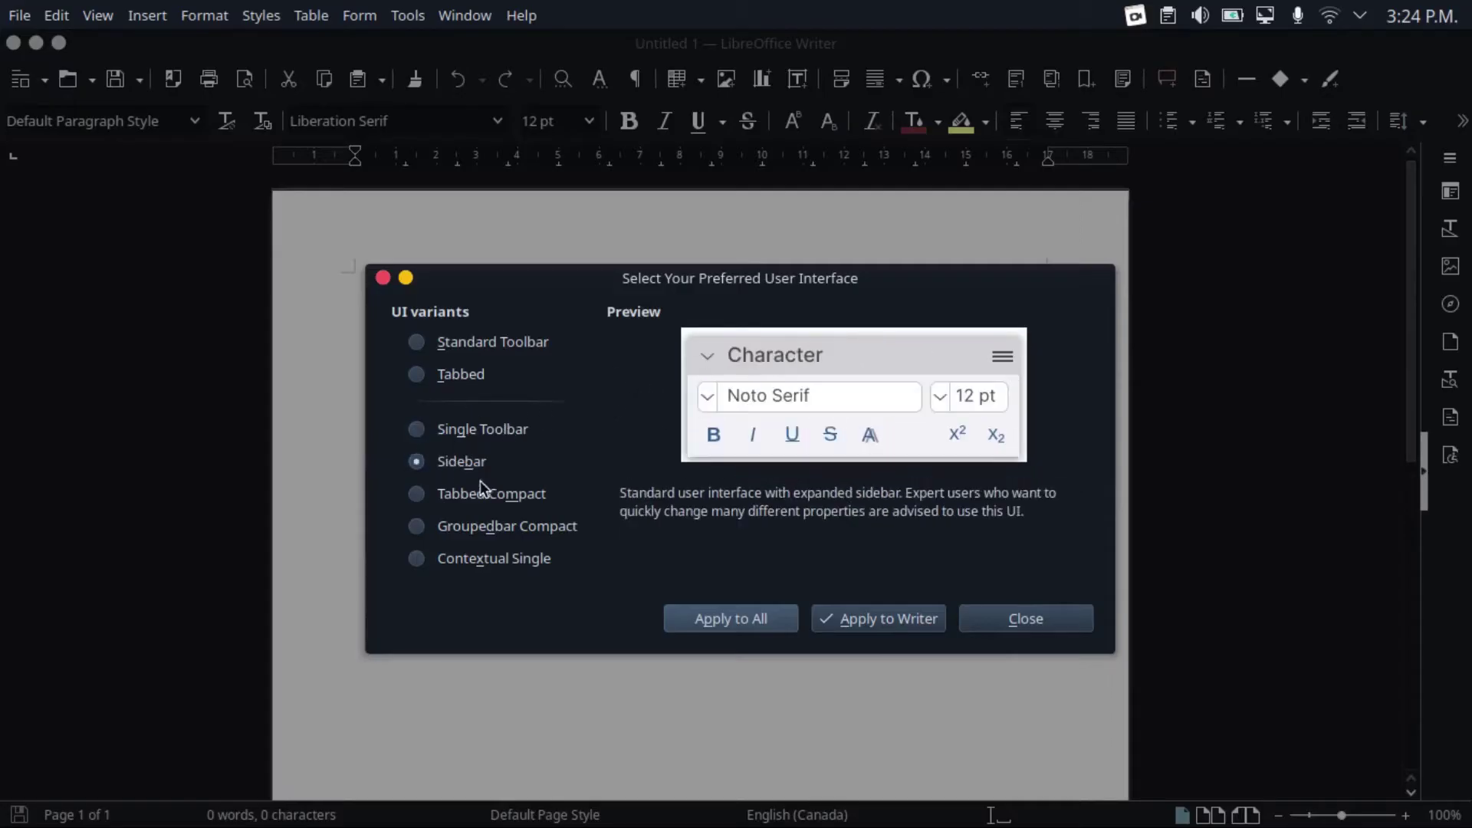
click(496, 499)
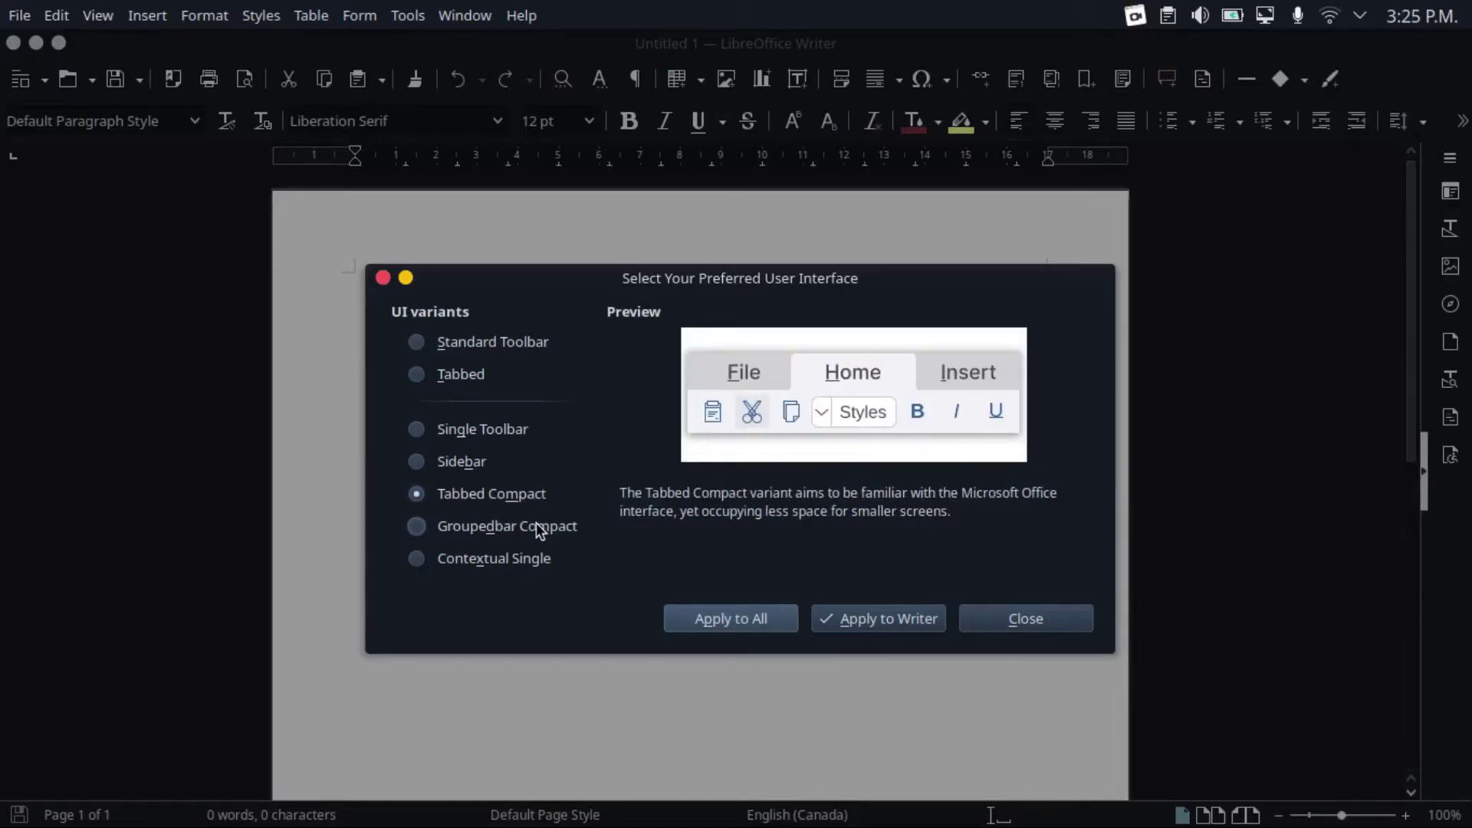
click(534, 526)
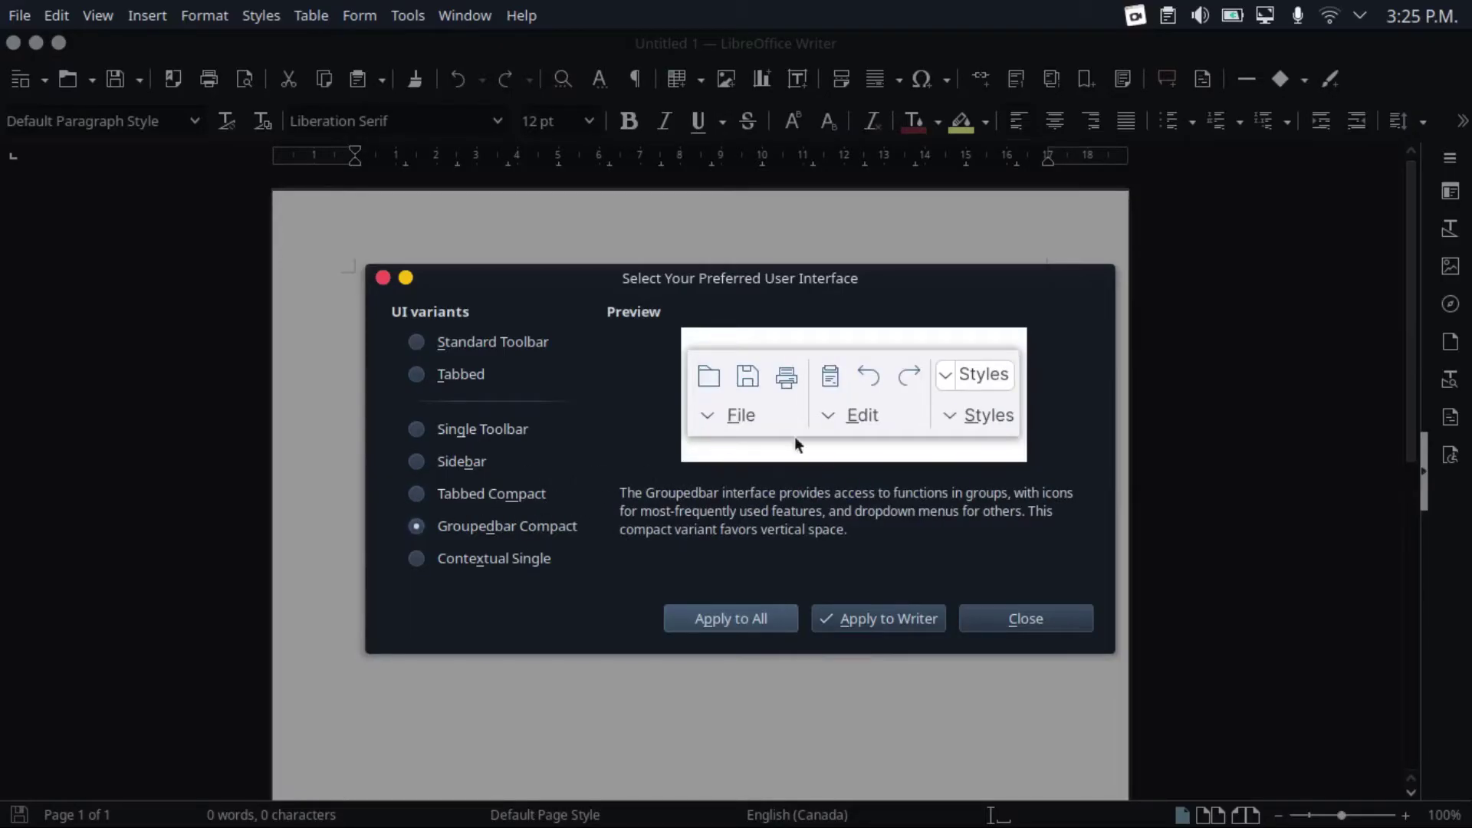
click(529, 566)
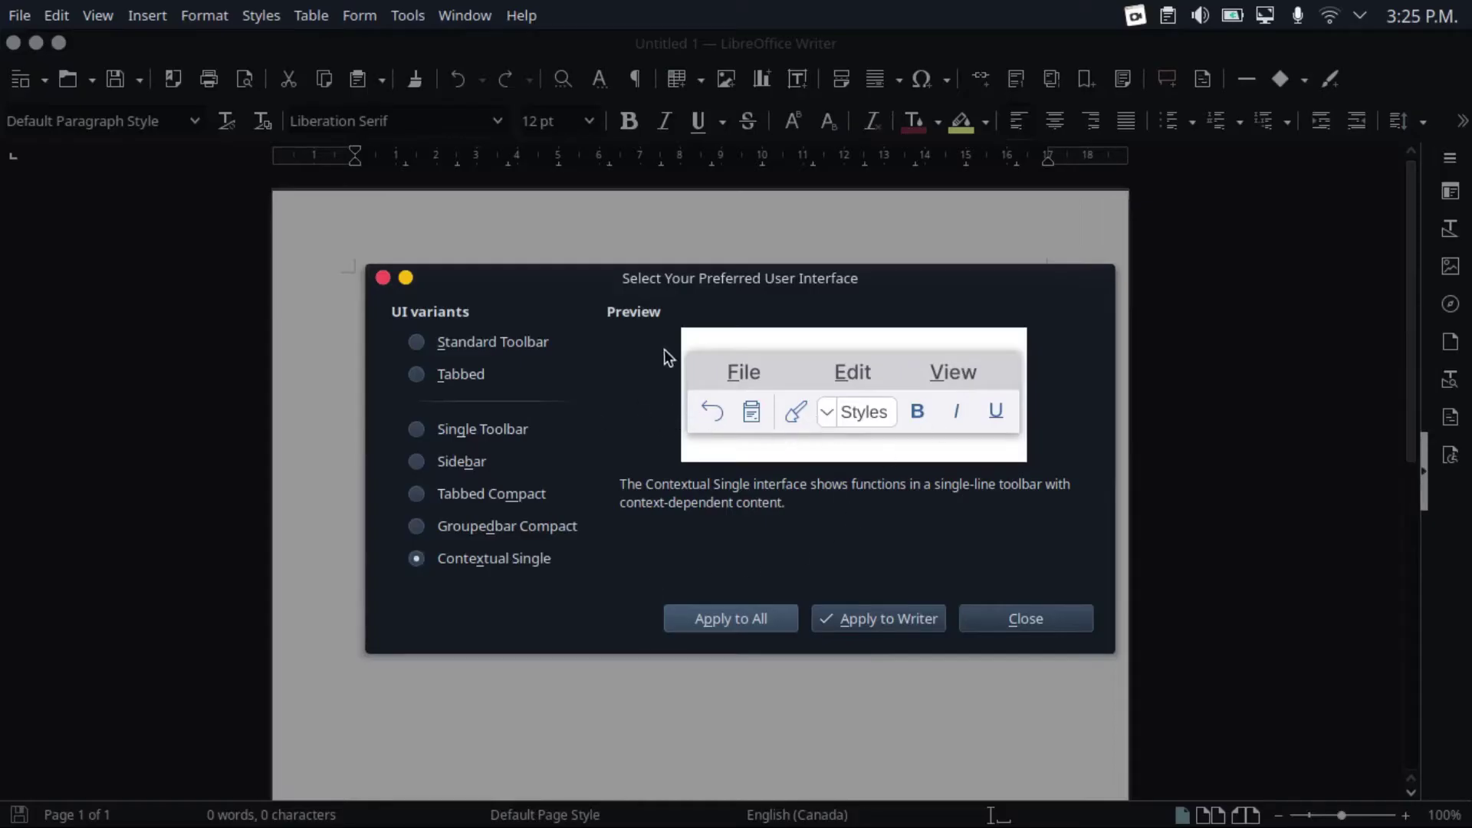
click(458, 375)
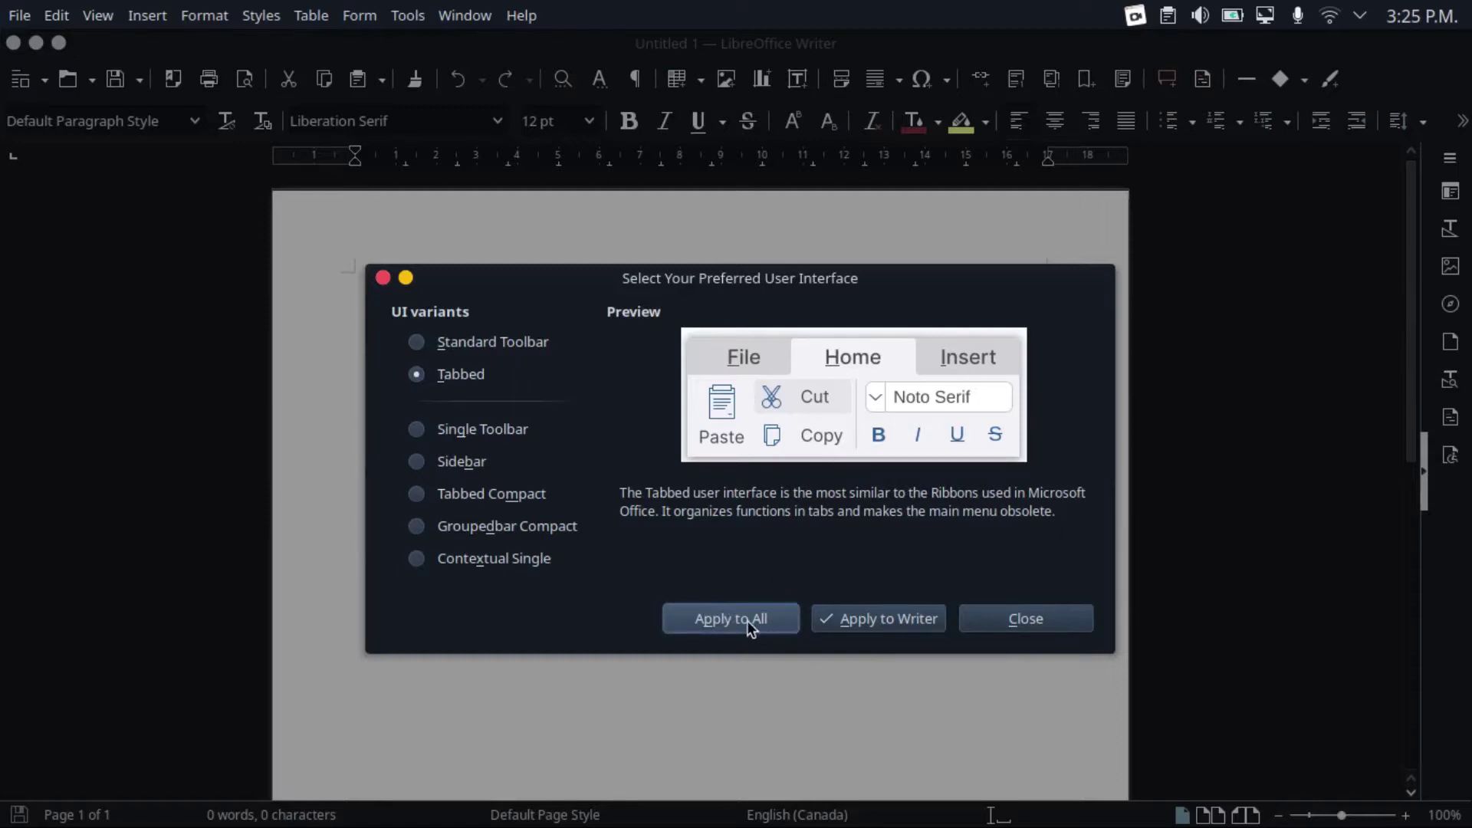
Apply the Tabbed interface to all LibreOffice programs and close the layout chooser
click(747, 619)
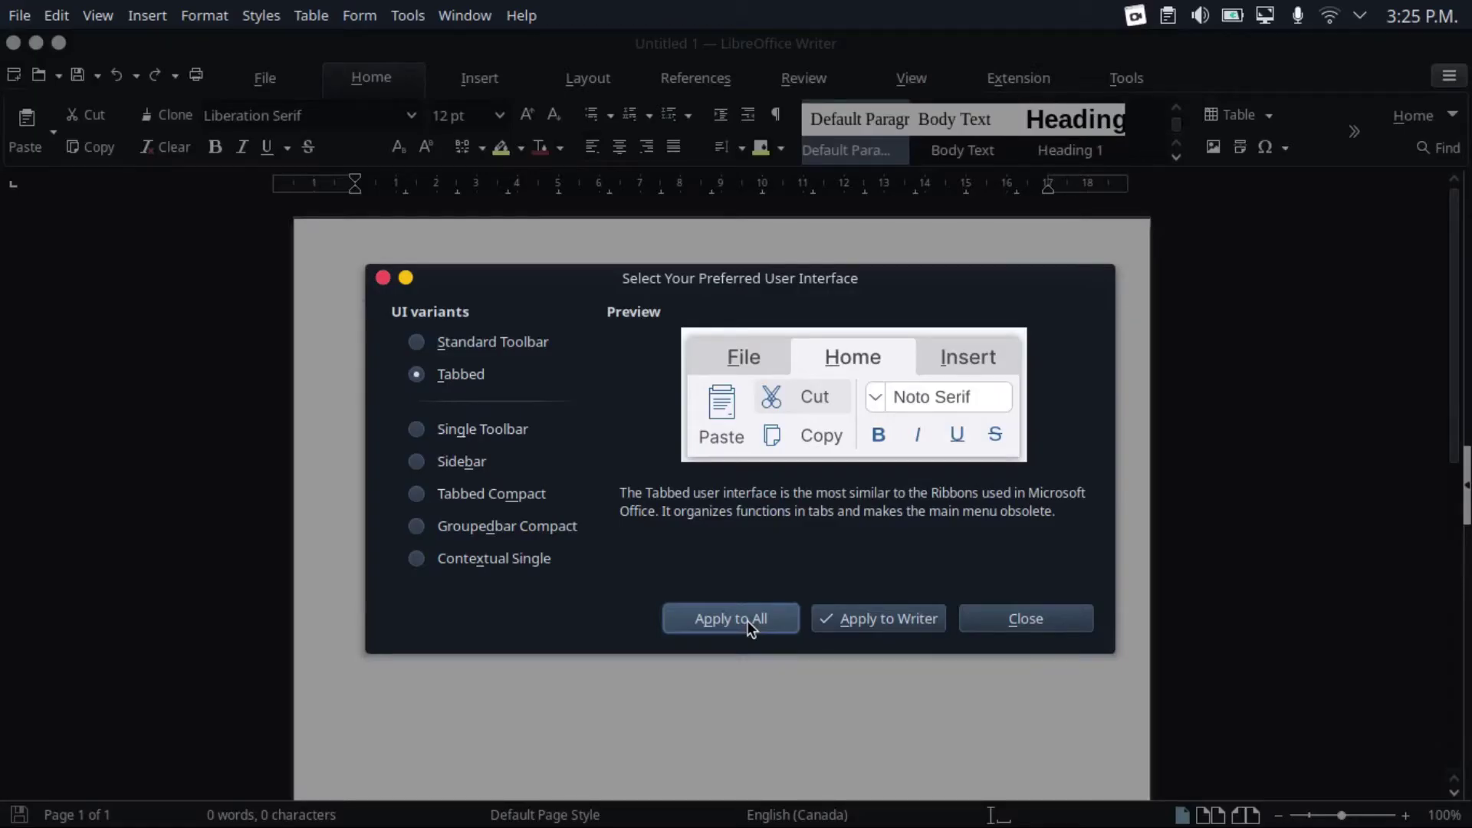
click(991, 620)
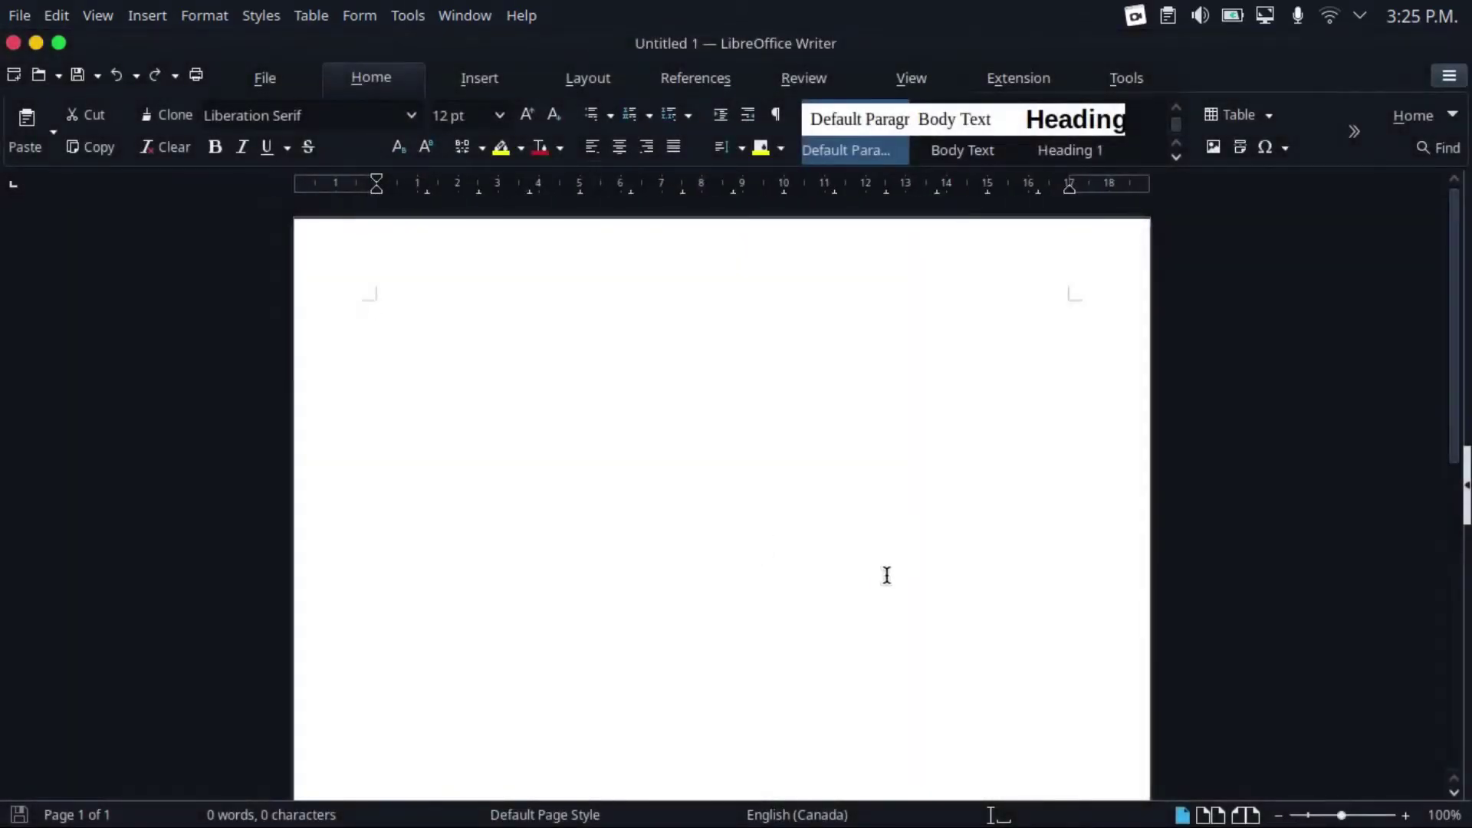
mouse_move(669, 795)
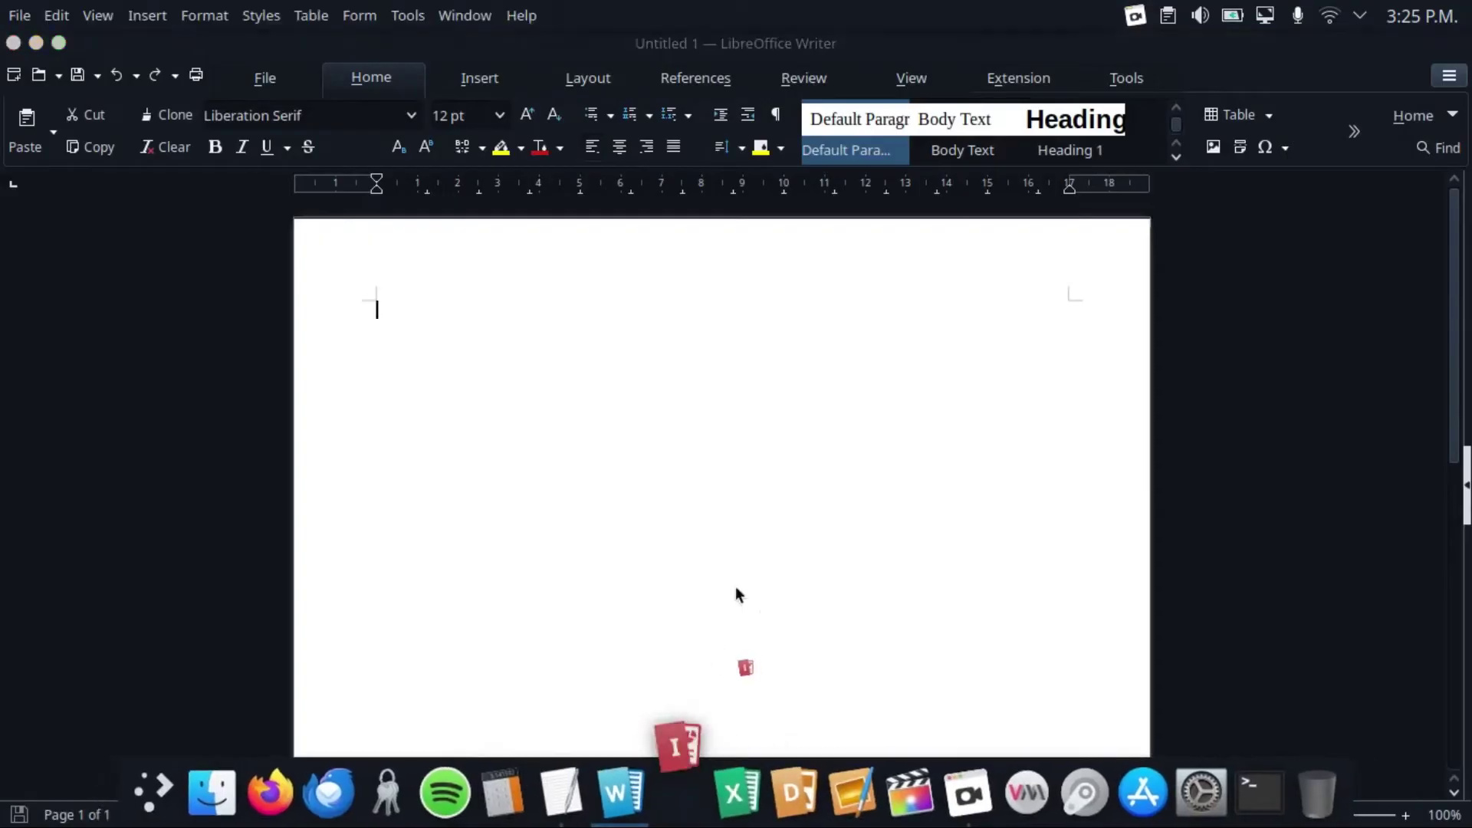
key(ctrl+w)
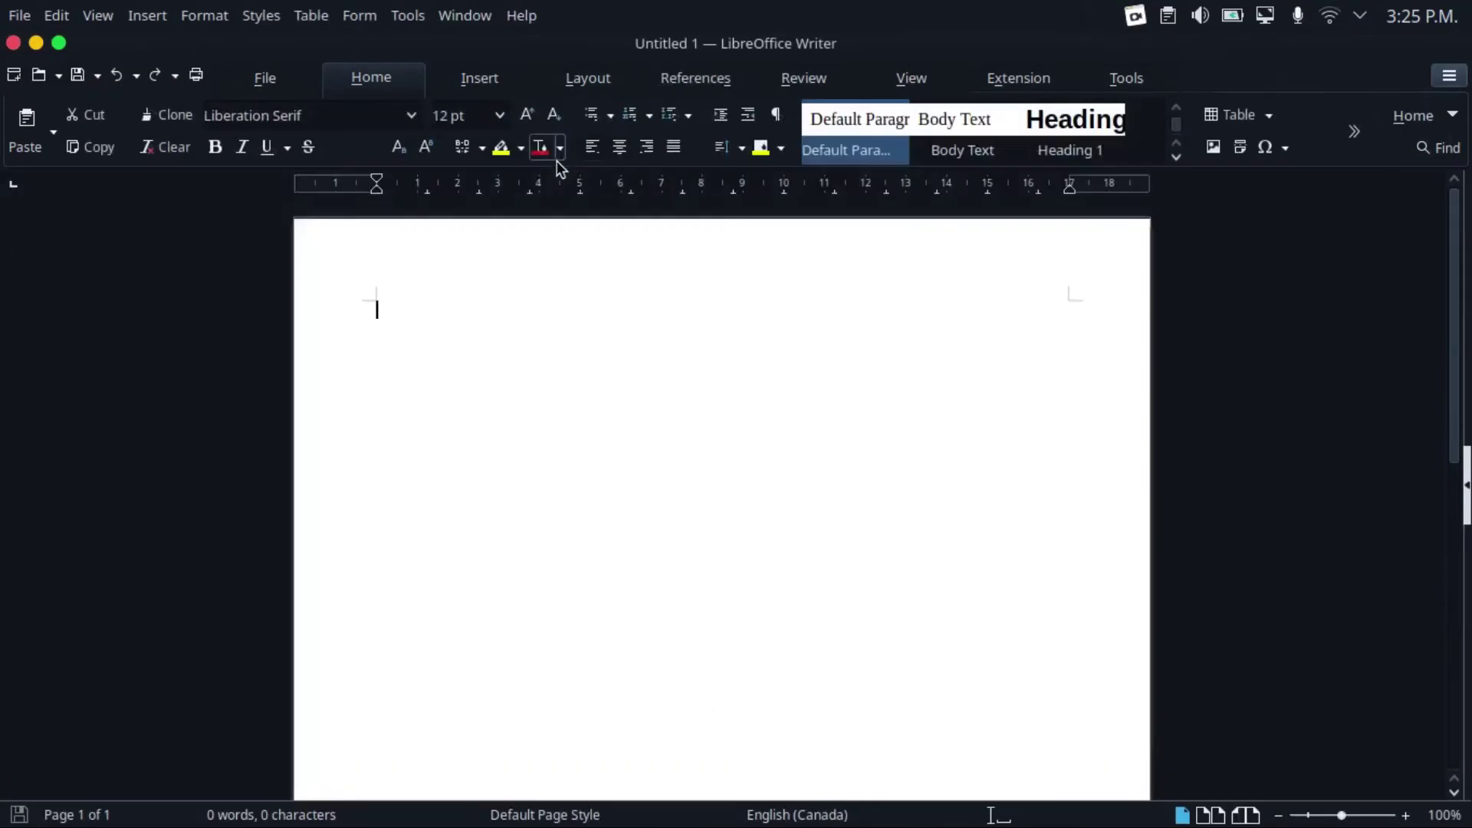
Look through the Insert, Layout, References, Review, View, Extension and Tools ribbon tabs
click(476, 77)
click(597, 79)
click(698, 76)
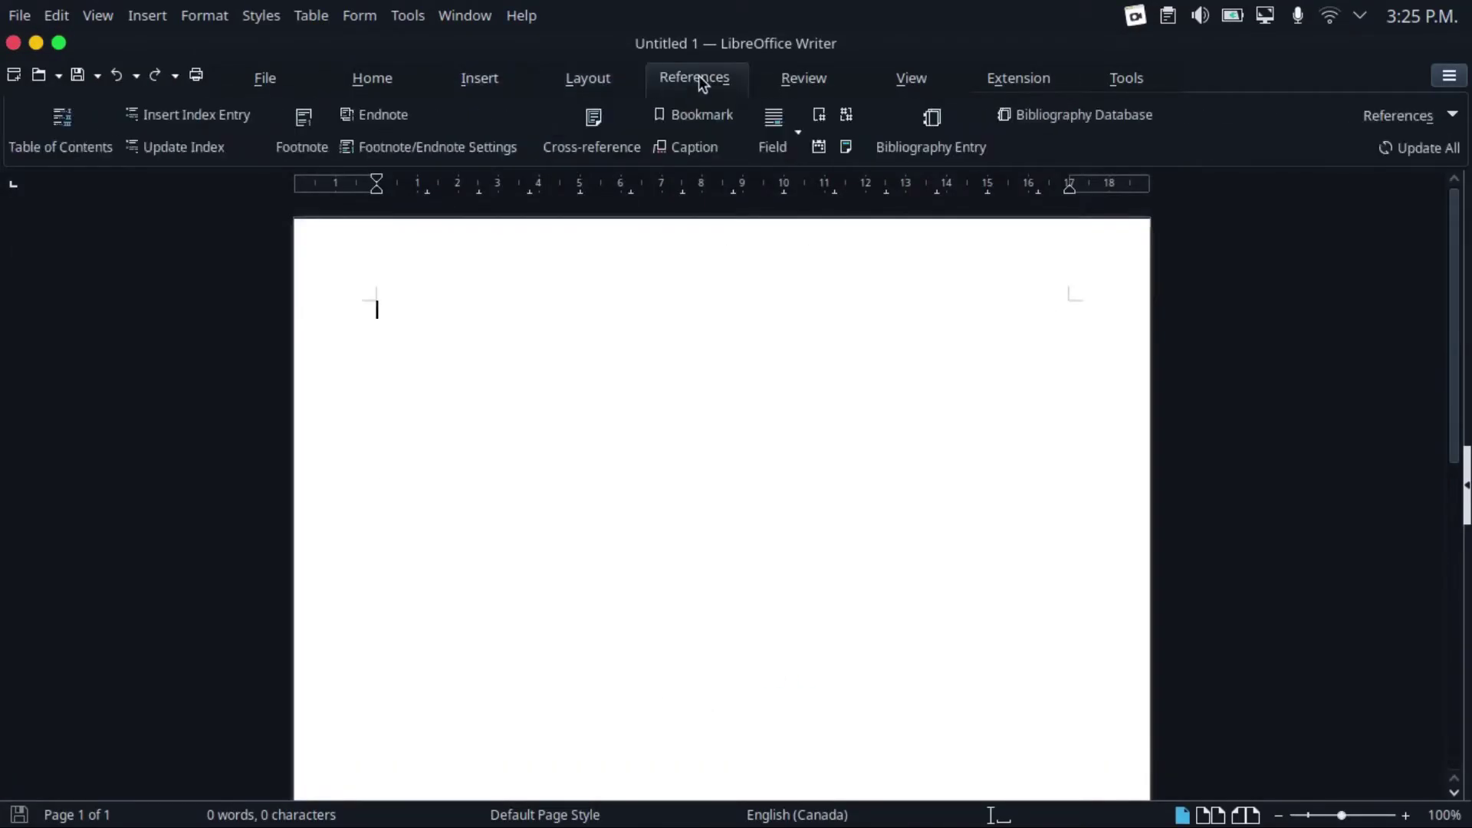
click(830, 74)
click(923, 80)
click(1065, 82)
click(1105, 80)
Switch between the File and Home ribbon tabs, finishing on Home
click(310, 79)
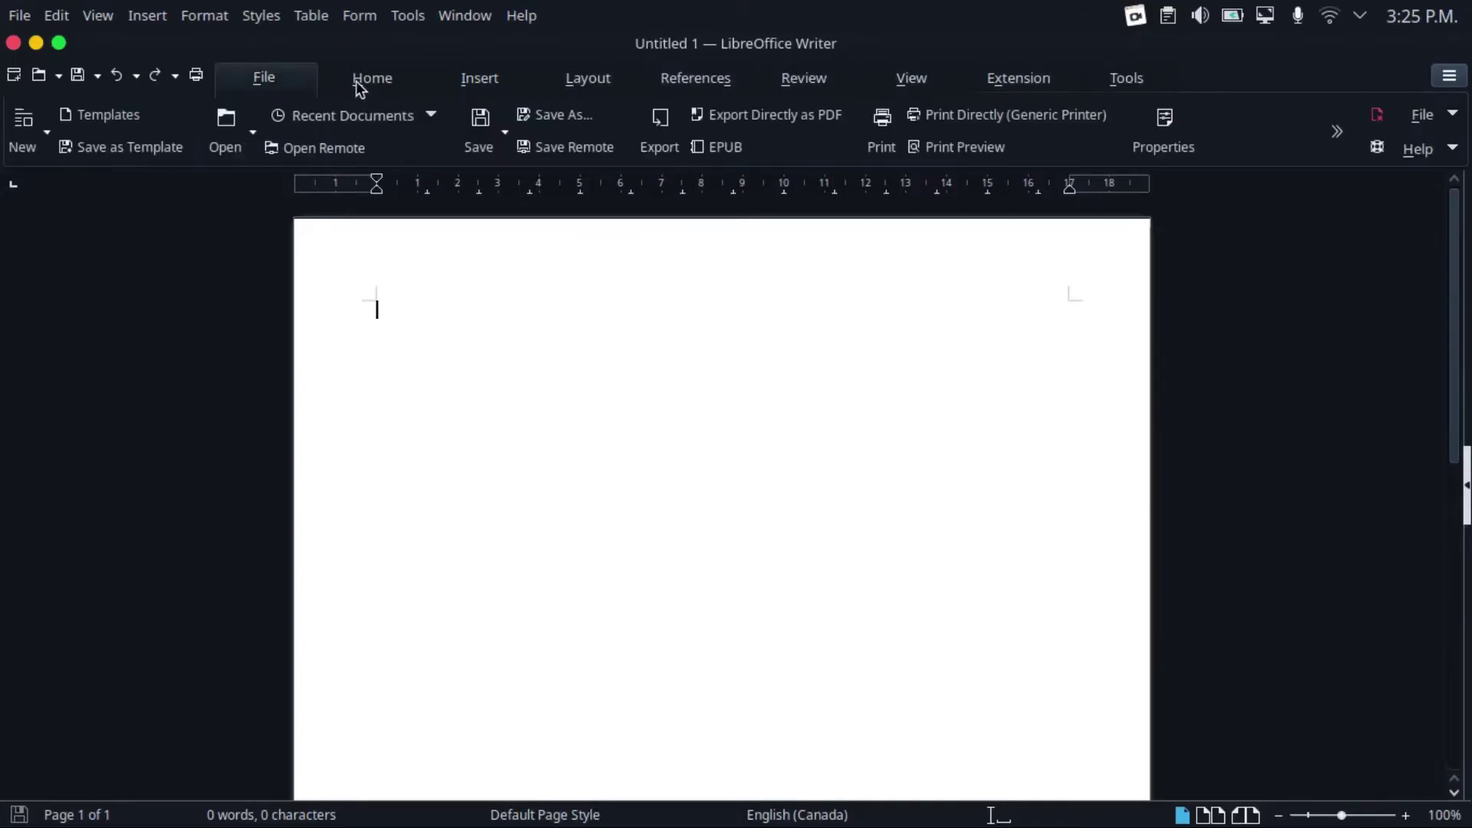
click(362, 79)
click(264, 79)
click(370, 81)
click(263, 79)
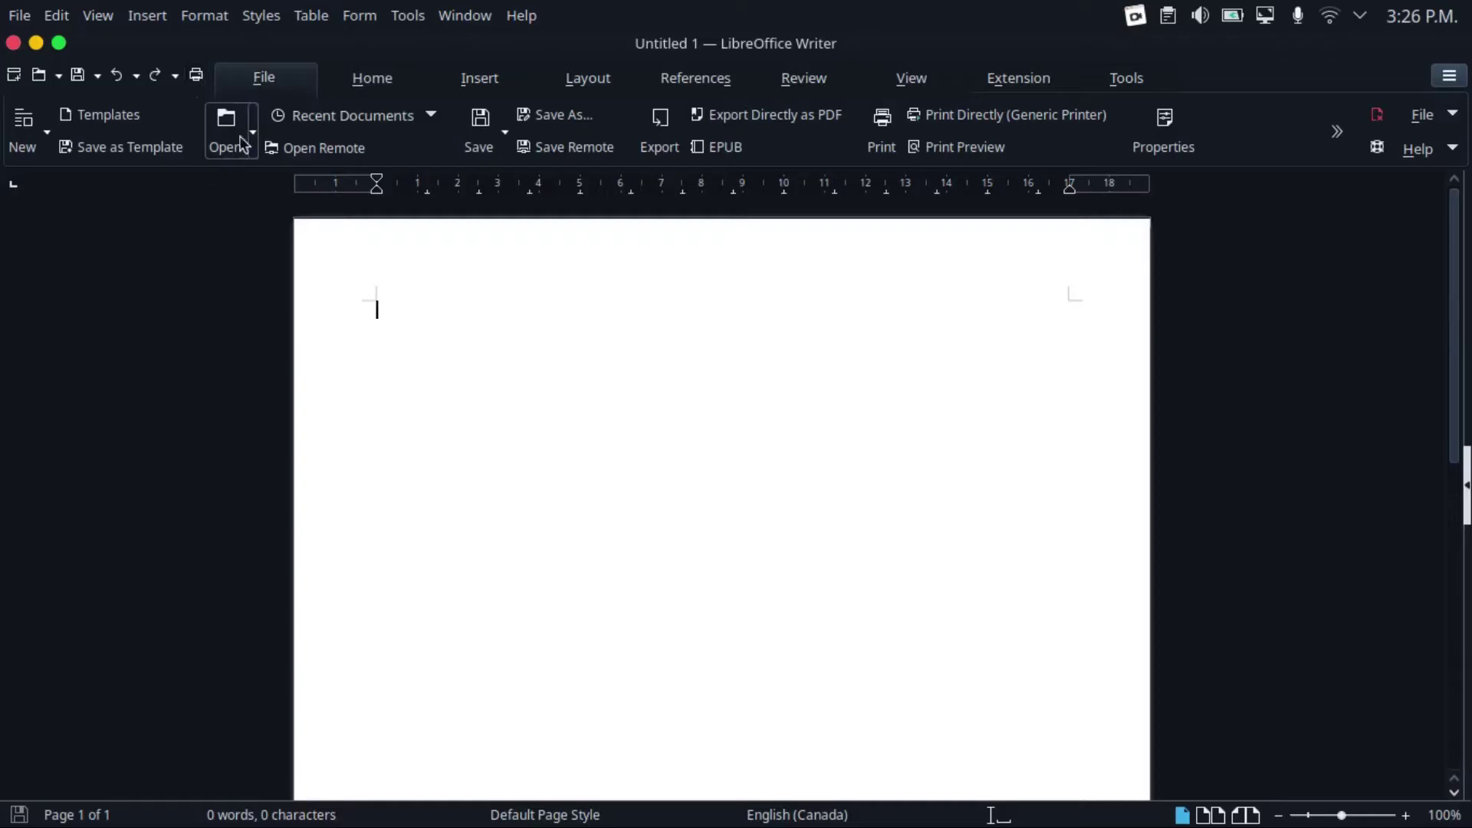
click(370, 81)
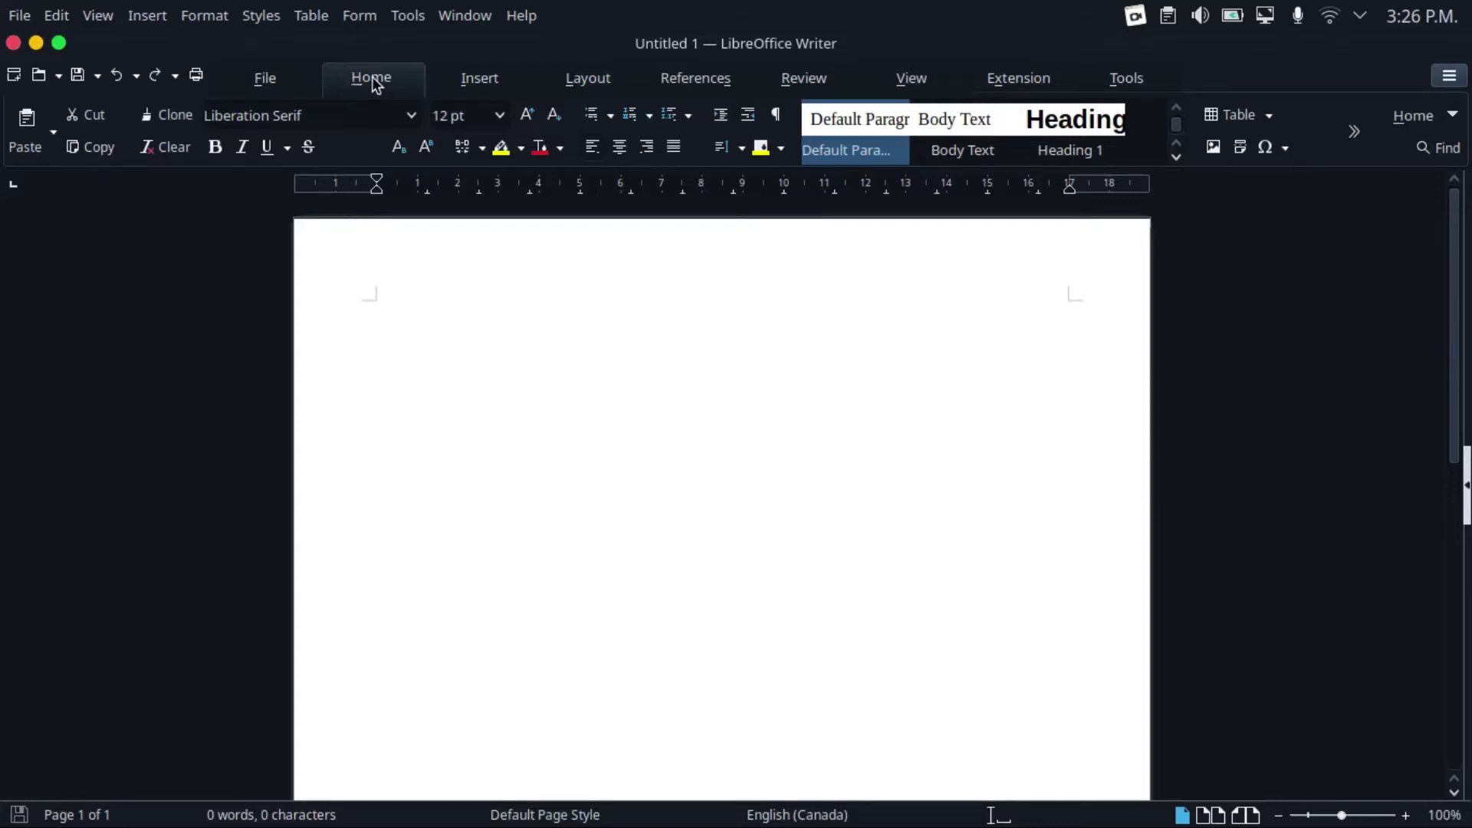
click(411, 115)
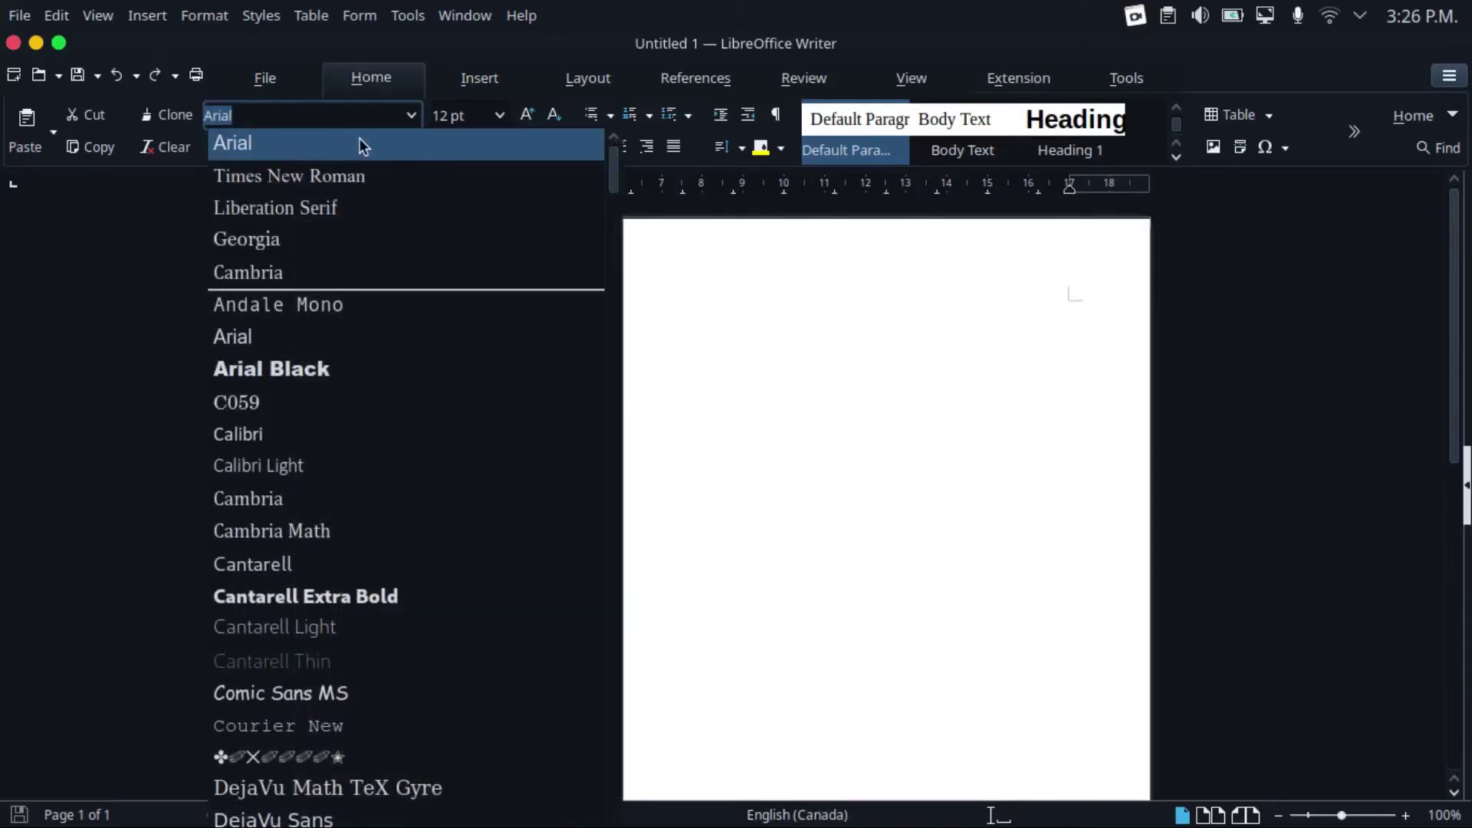
text(t)
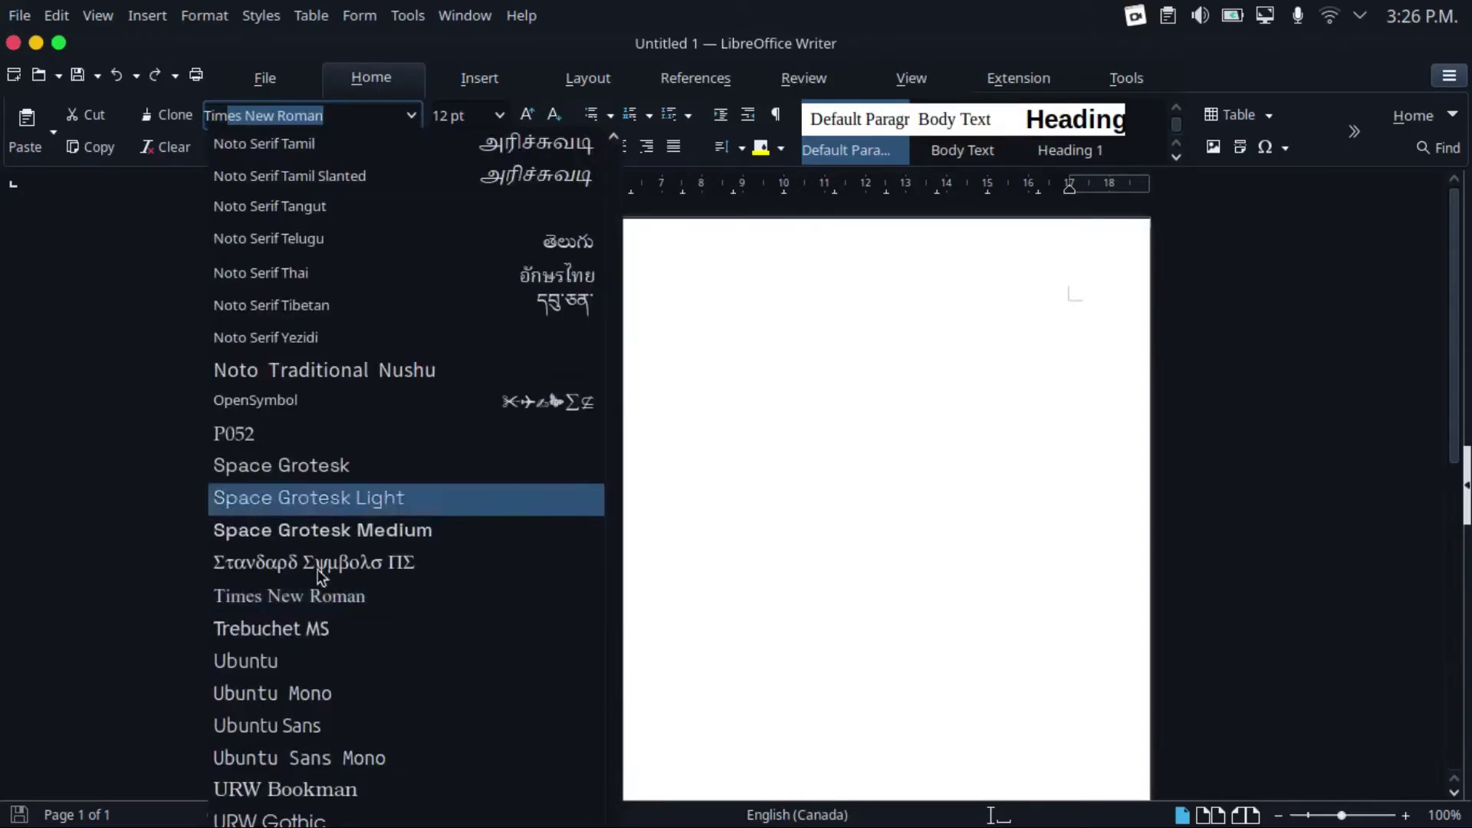
click(898, 549)
click(899, 550)
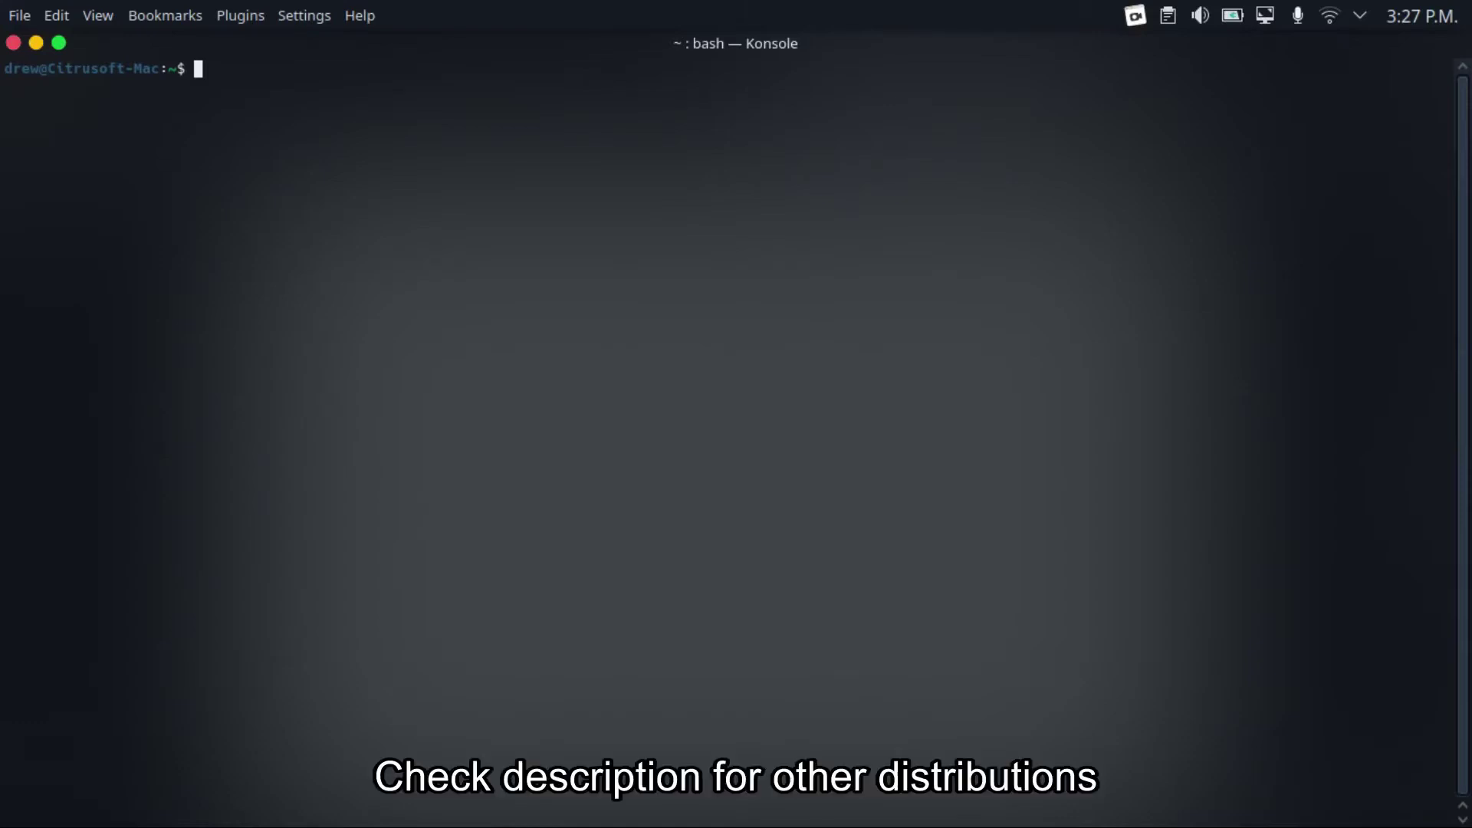
Run 'sudo apt install ttf-mscorefonts-installer' in Konsole, then return to Writer
text(sudo apt instal)
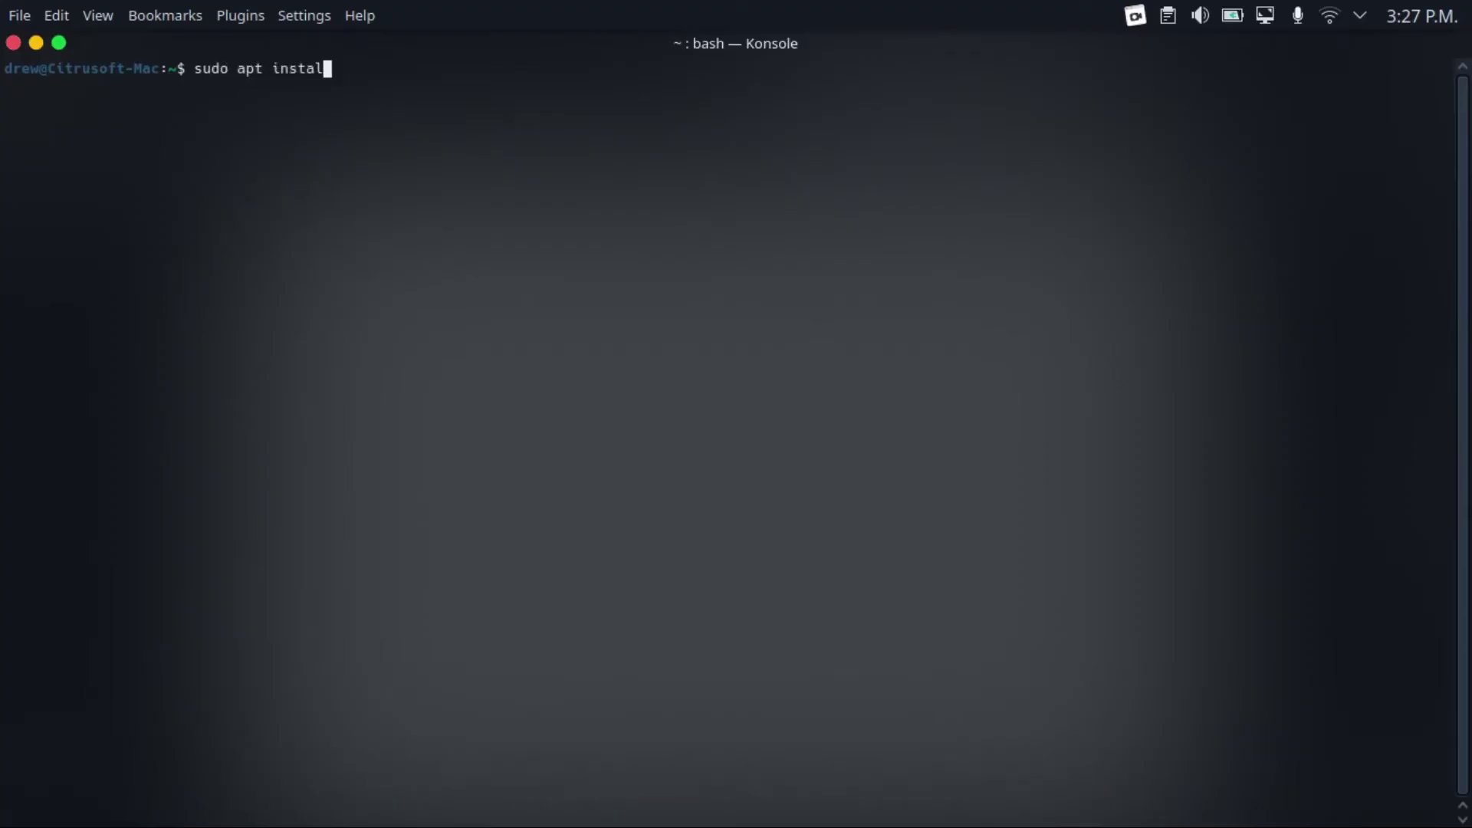
text(l ttf-mscorefonts-installer)
key(Return)
key(Return)
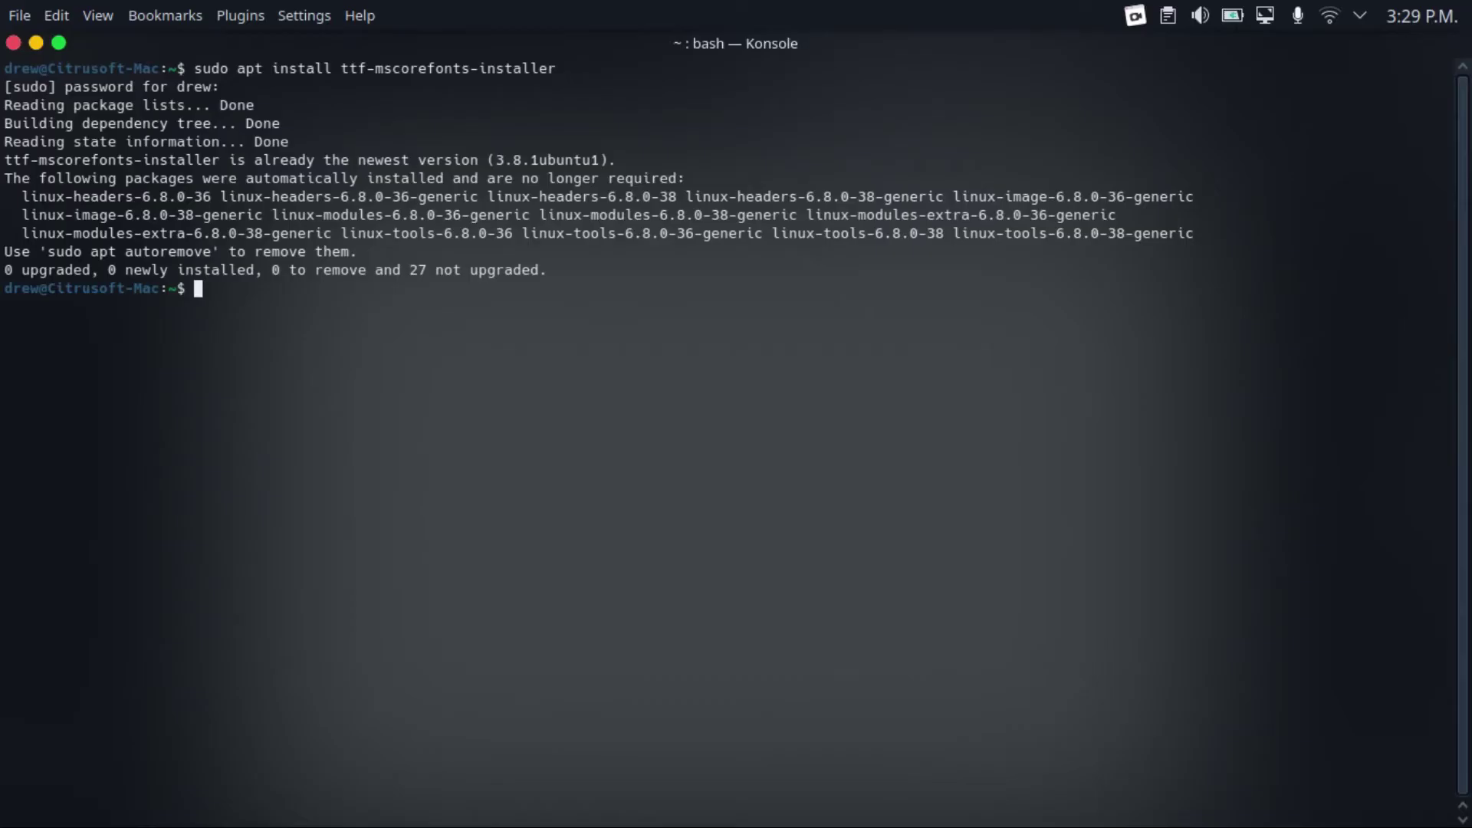
key(alt+Tab)
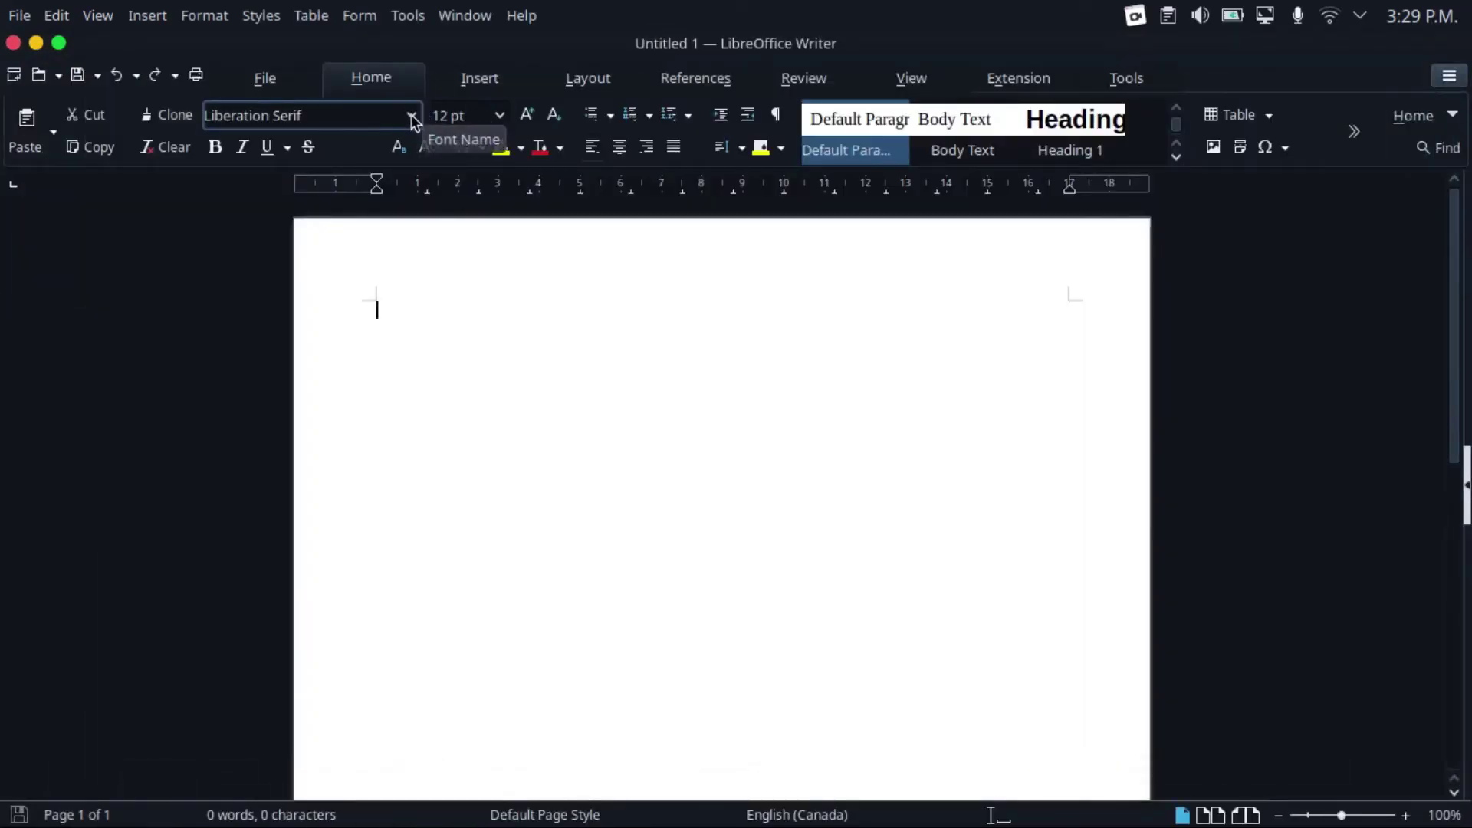
Open the Home tab's font list to check for Microsoft fonts like Arial, Georgia and Cambria
click(412, 117)
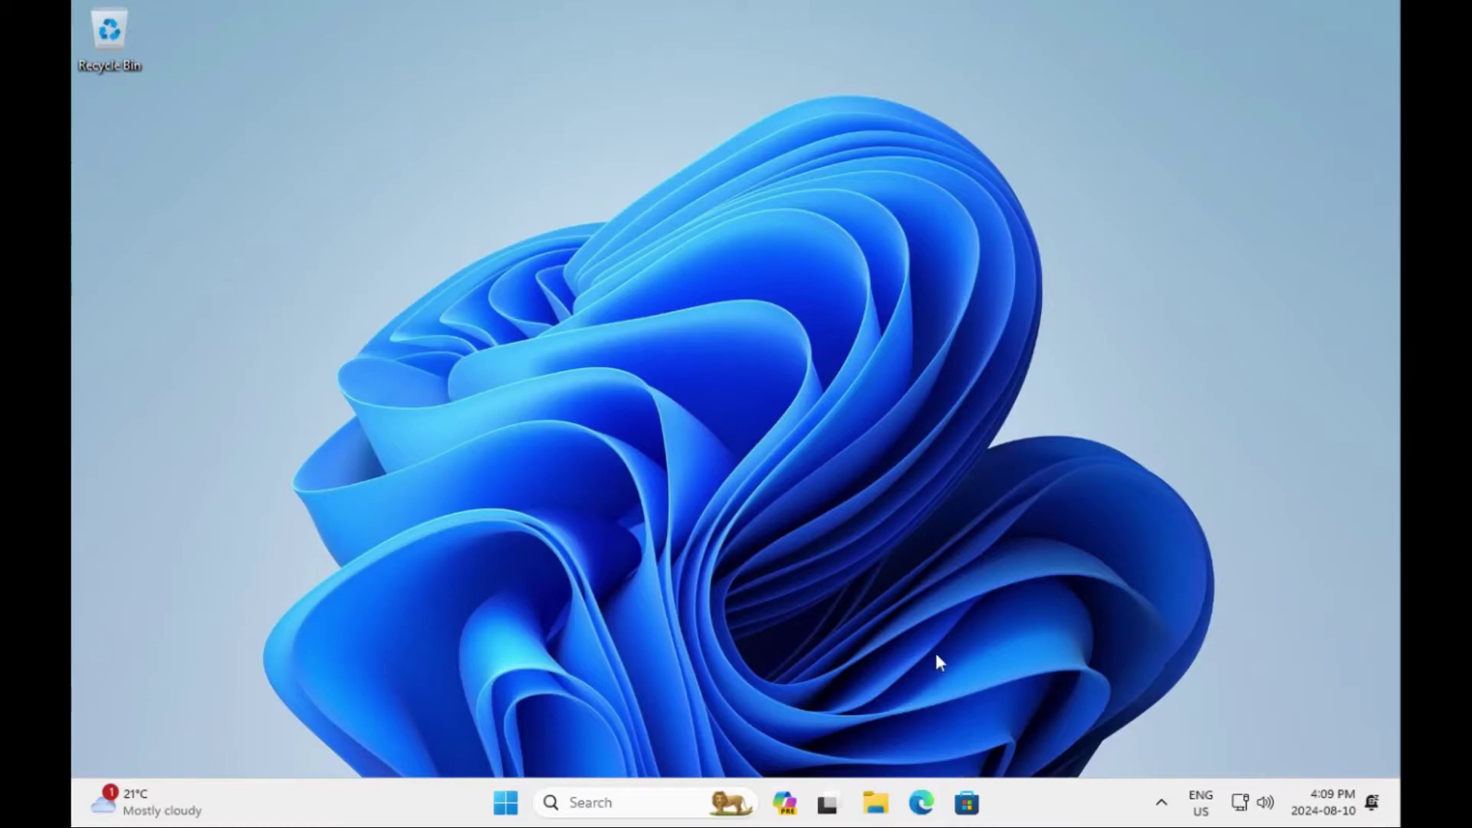
Browse to C:\Windows\Fonts in File Explorer and select Blackadder ITC Regular
click(877, 813)
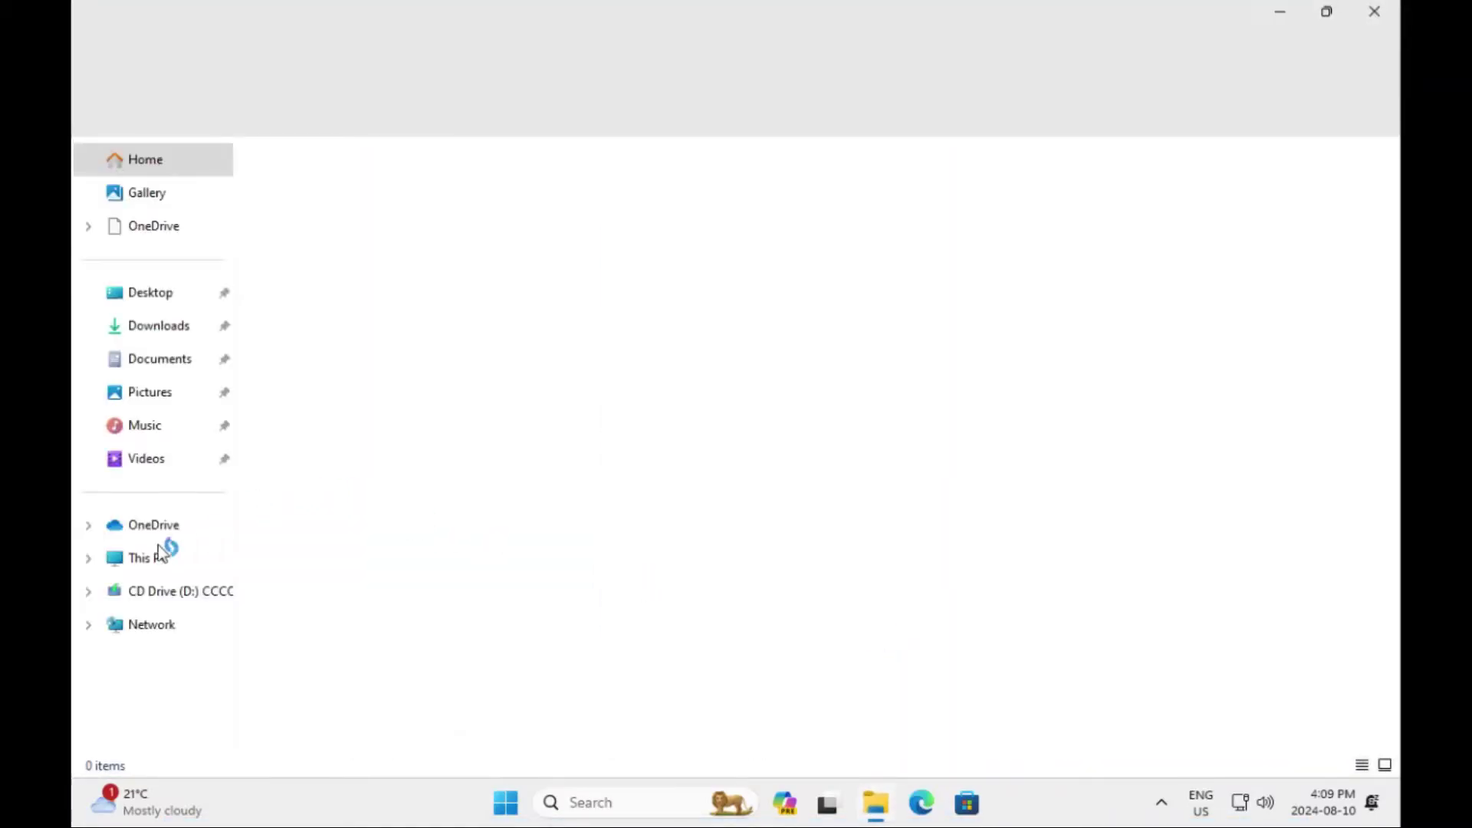
click(161, 559)
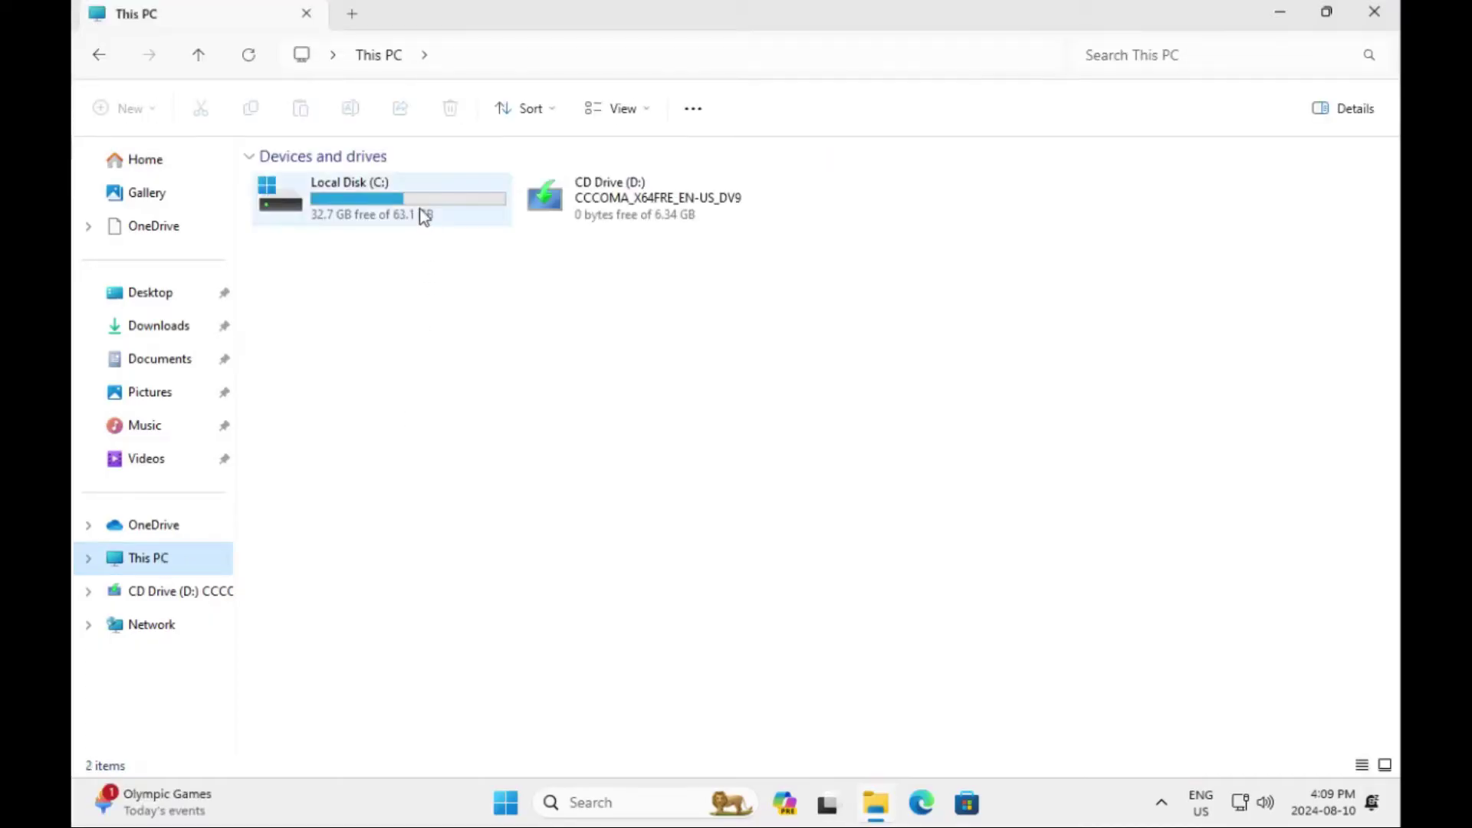
double_click(421, 218)
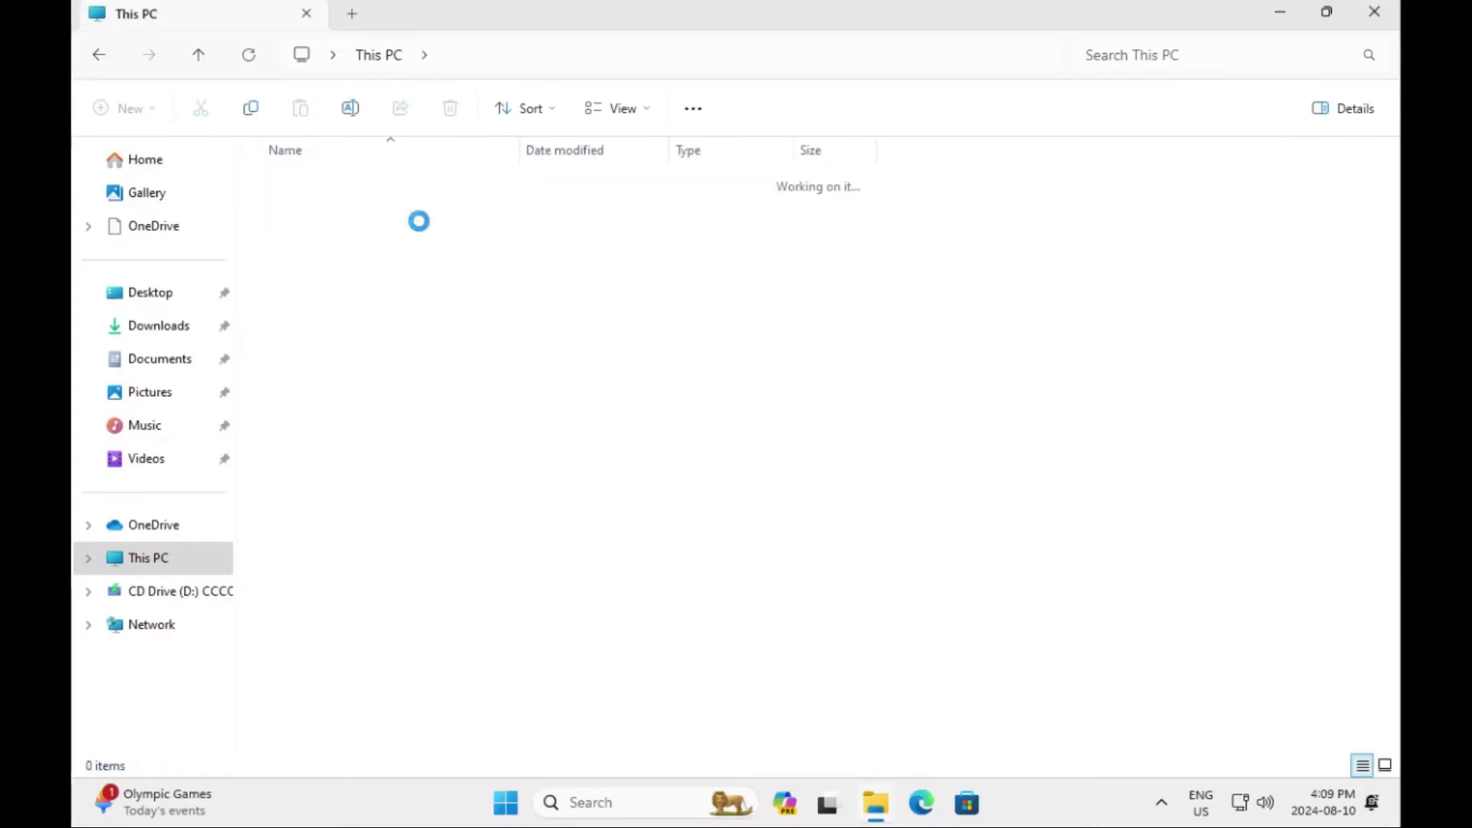
click(353, 419)
double_click(352, 419)
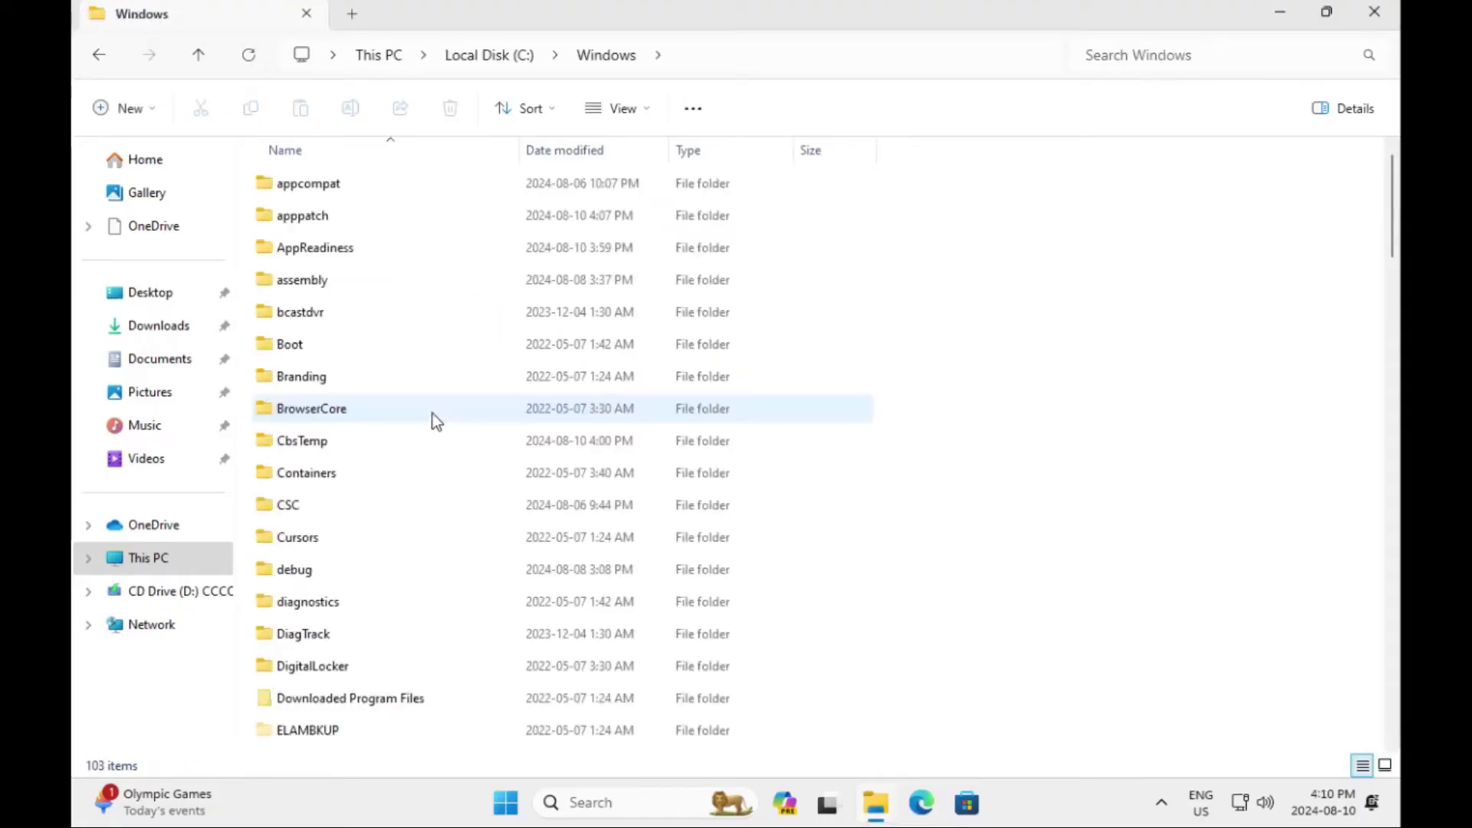
scroll(414, 491, down, 3)
click(344, 515)
double_click(344, 516)
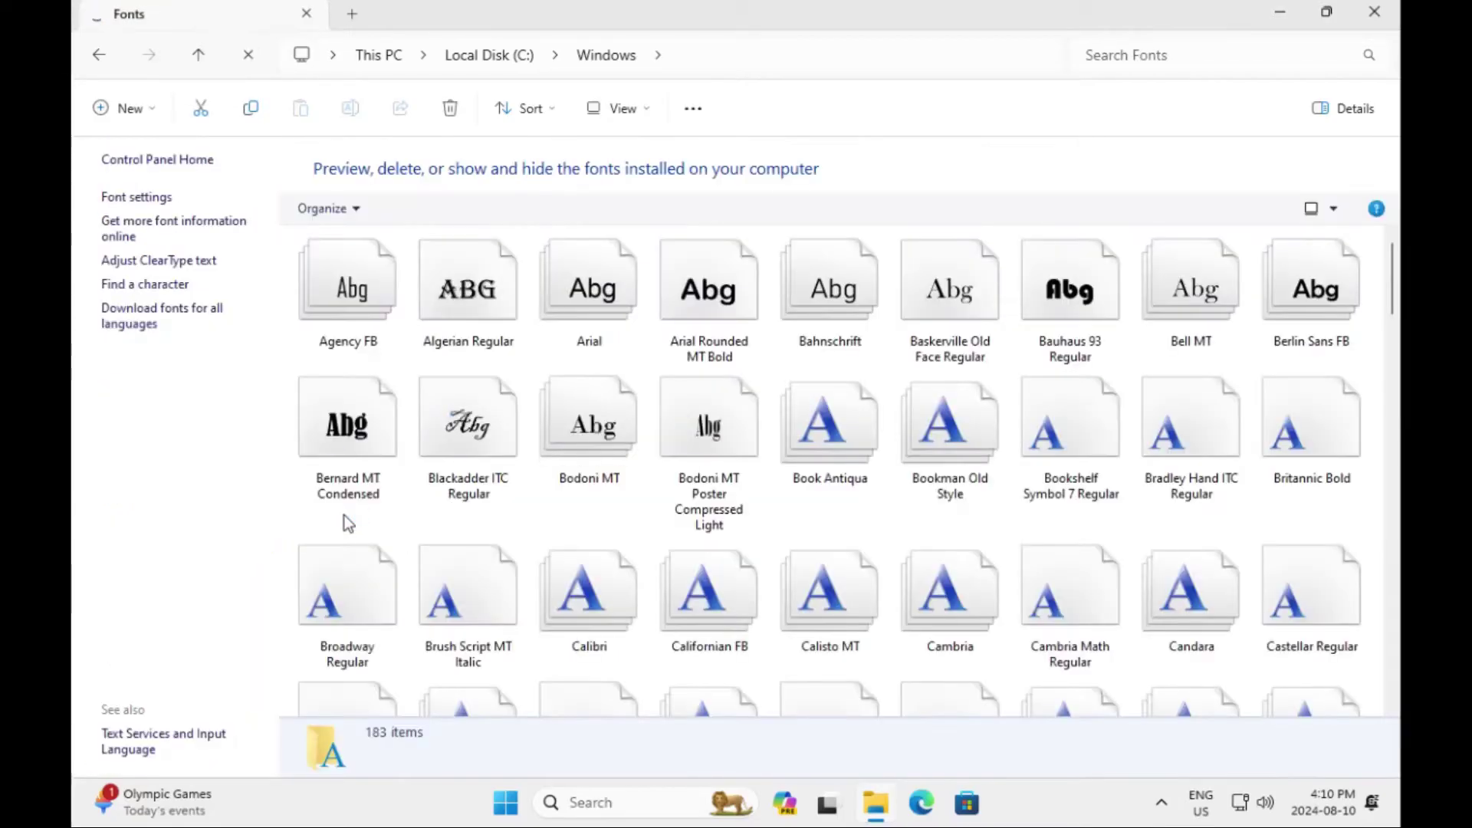
click(530, 481)
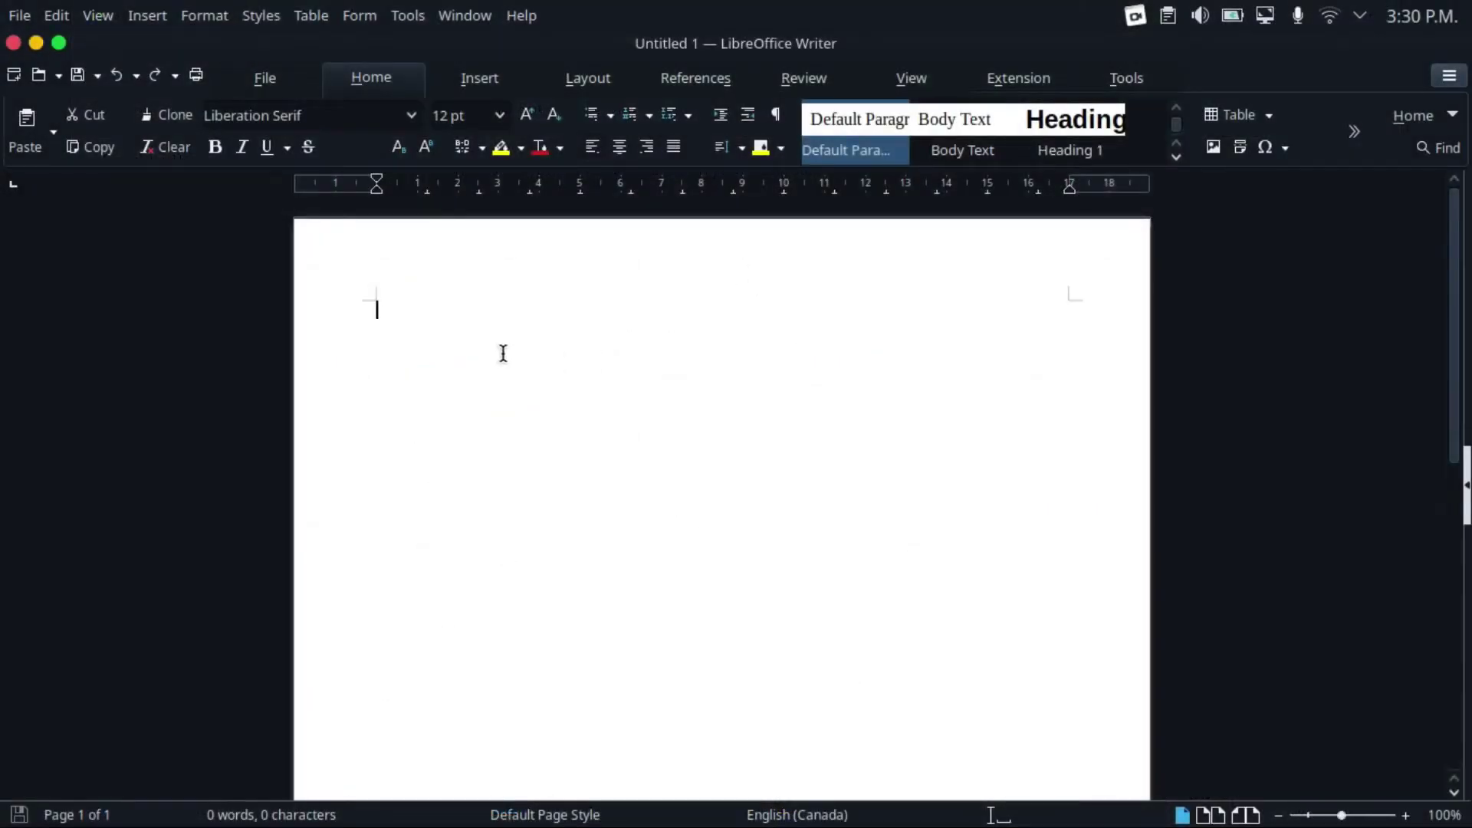
click(77, 74)
click(1449, 612)
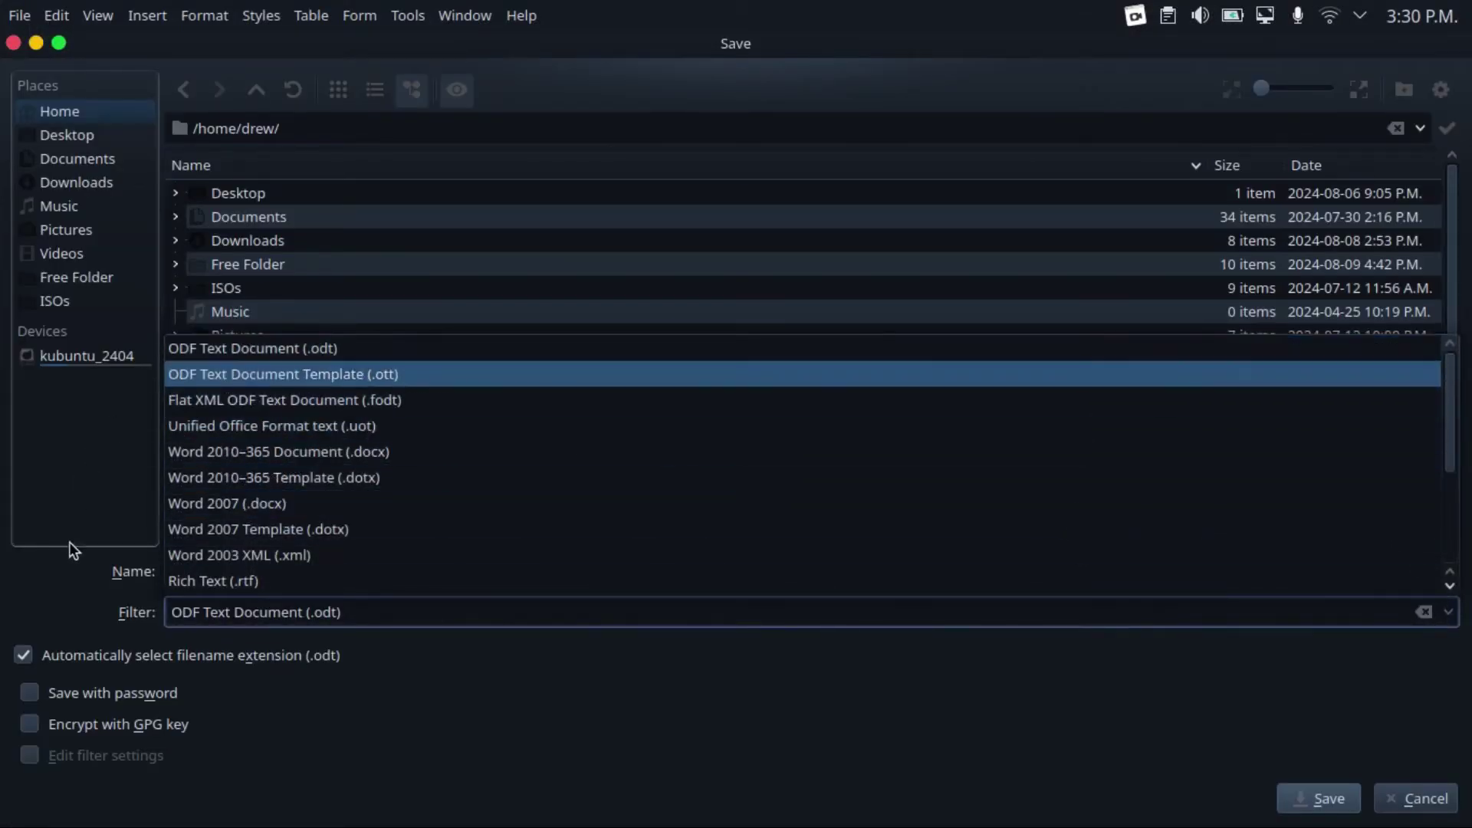
click(278, 637)
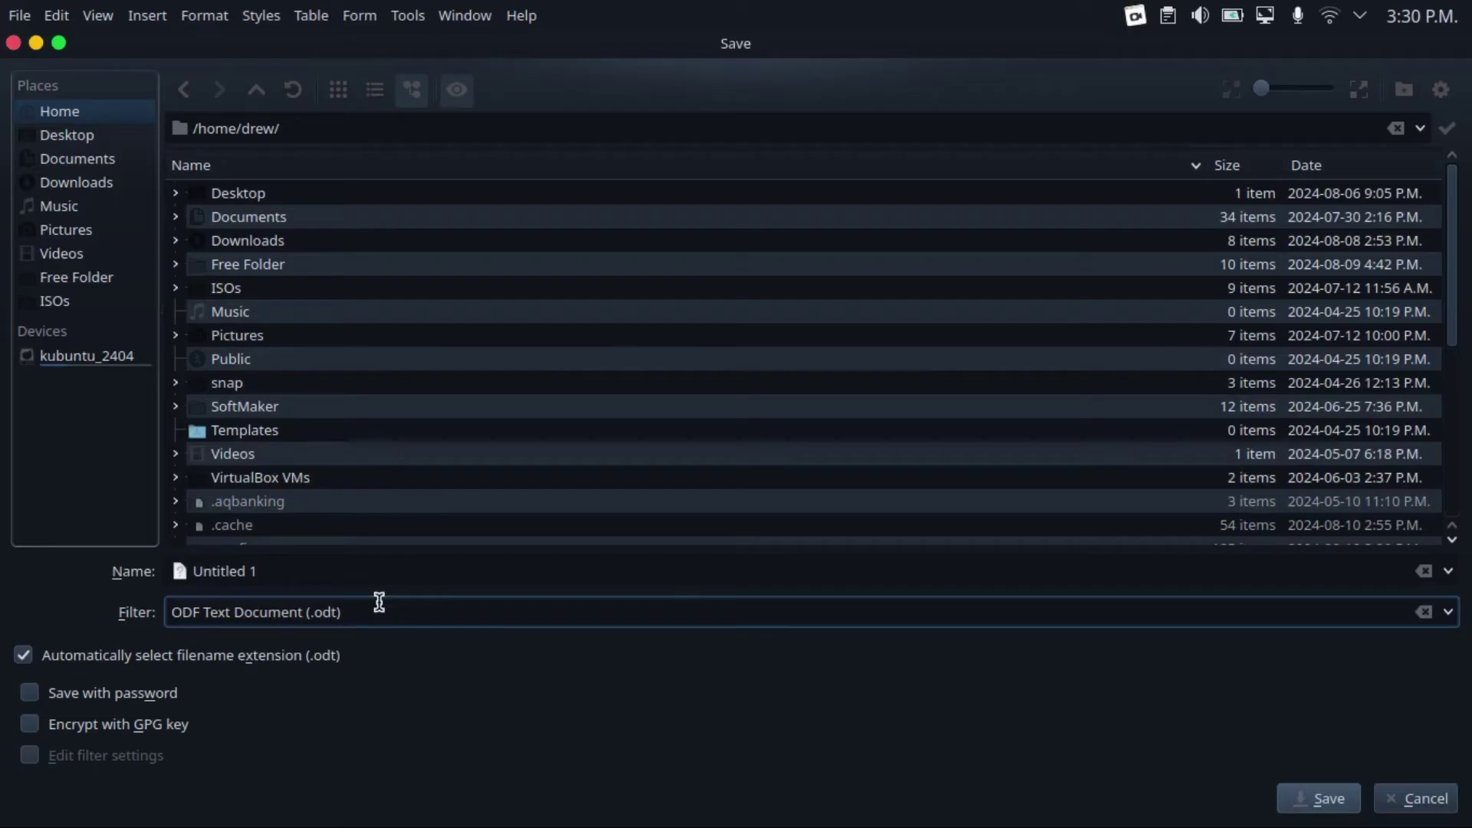
key(Escape)
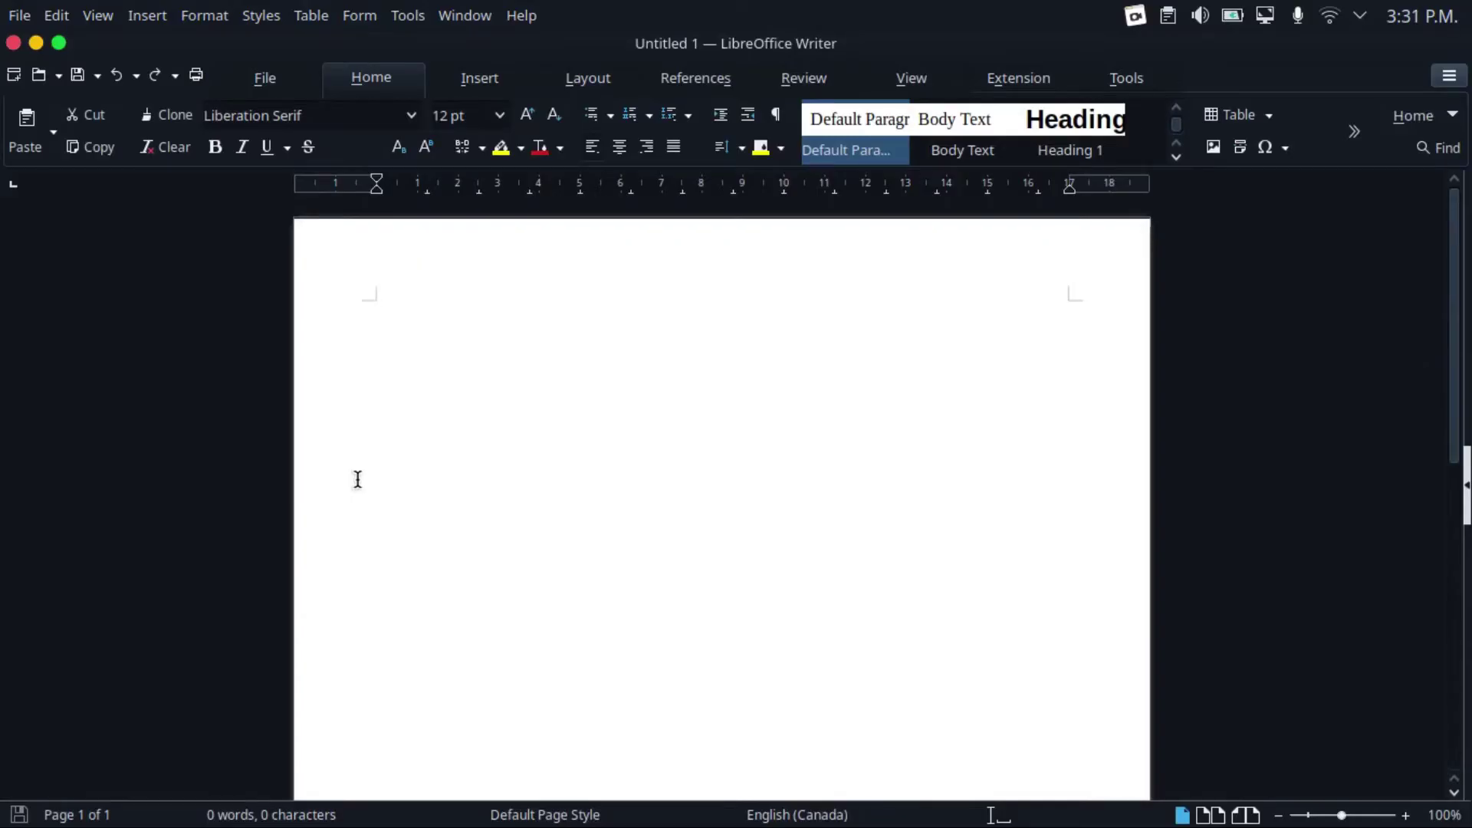
Set text documents to always save as Word 2010–365 (.docx) in Load/Save > General
click(409, 16)
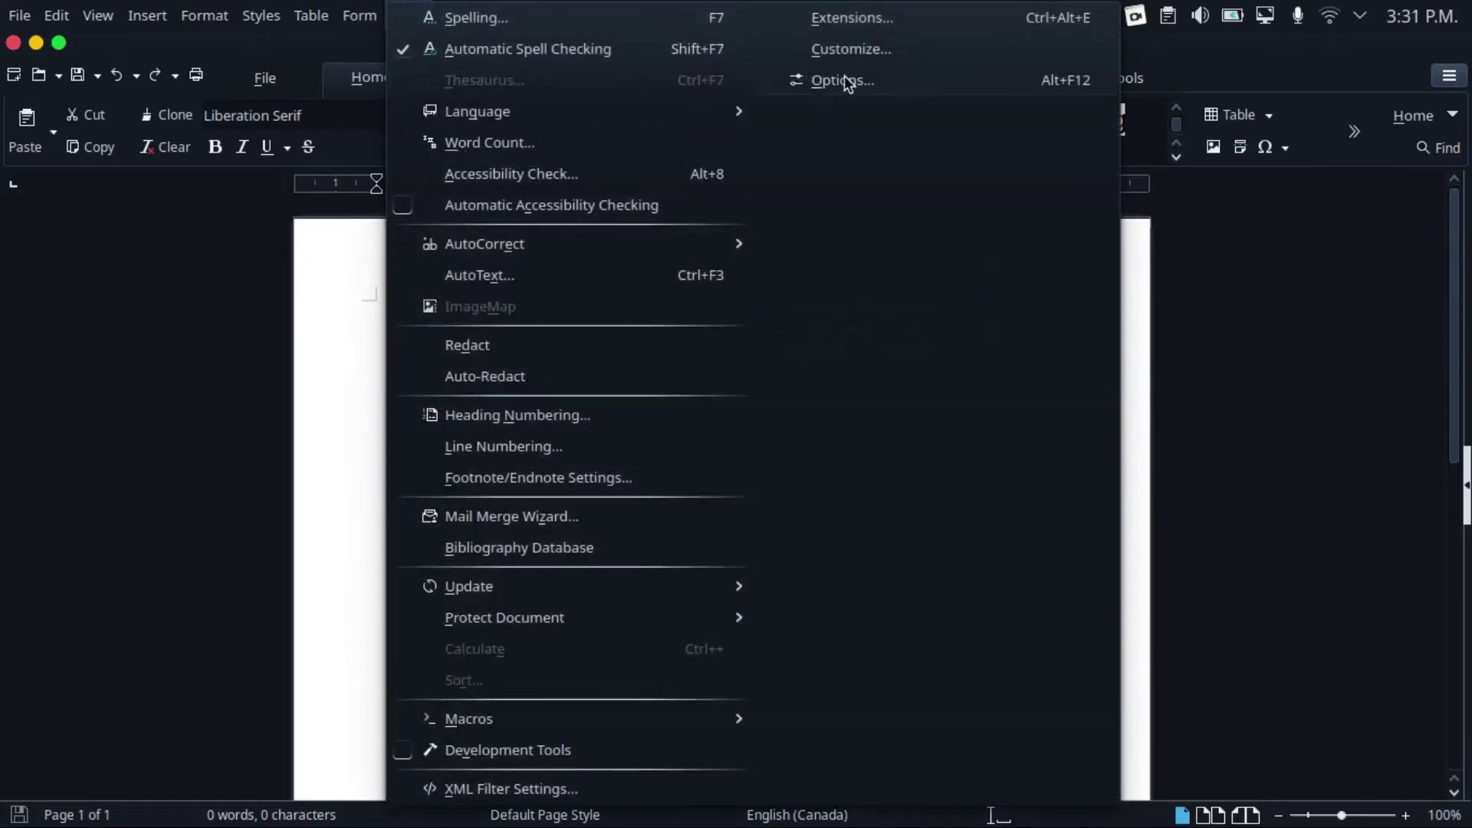
click(844, 79)
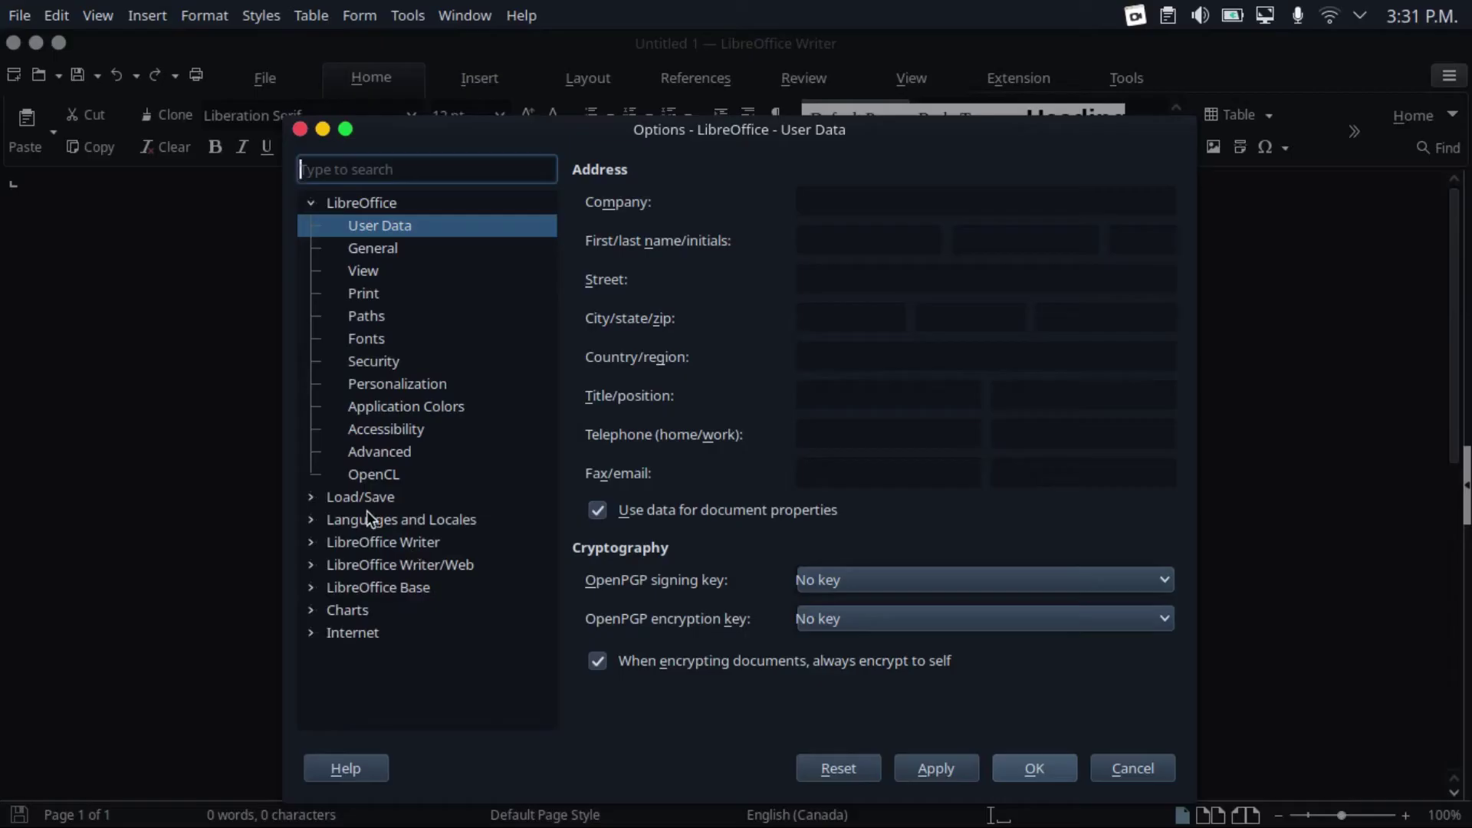
click(331, 497)
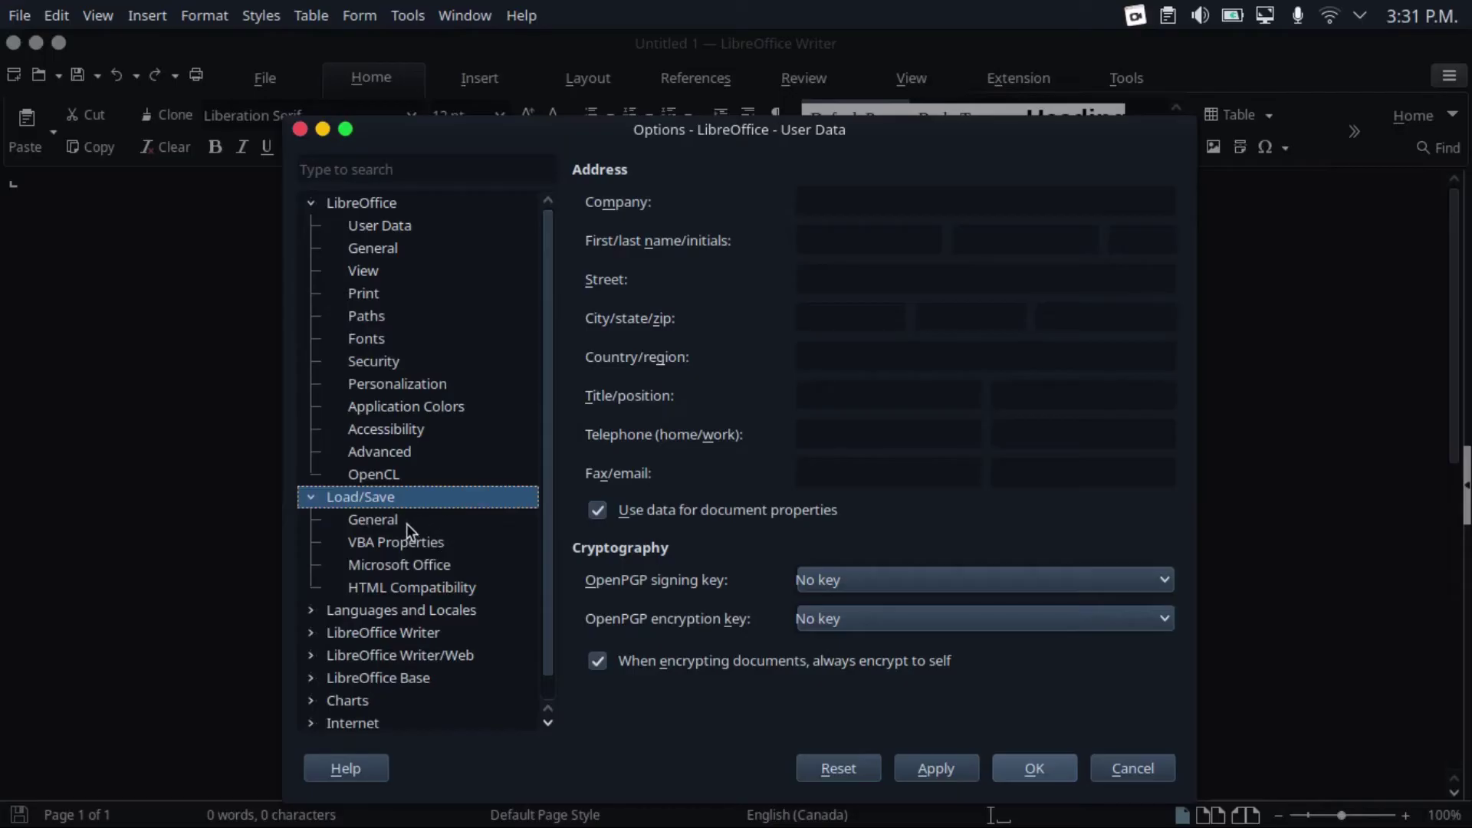
click(383, 521)
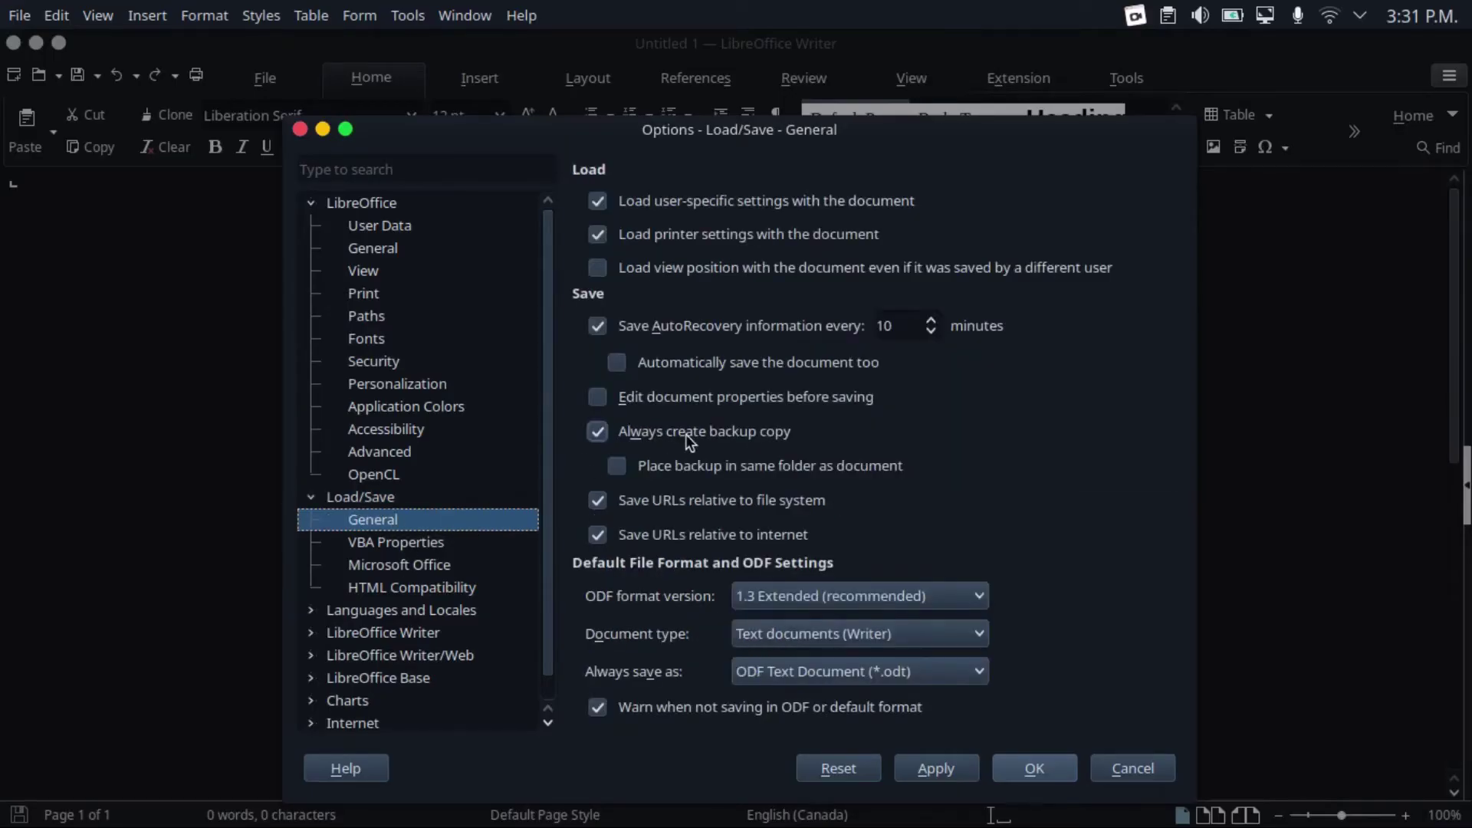
click(766, 671)
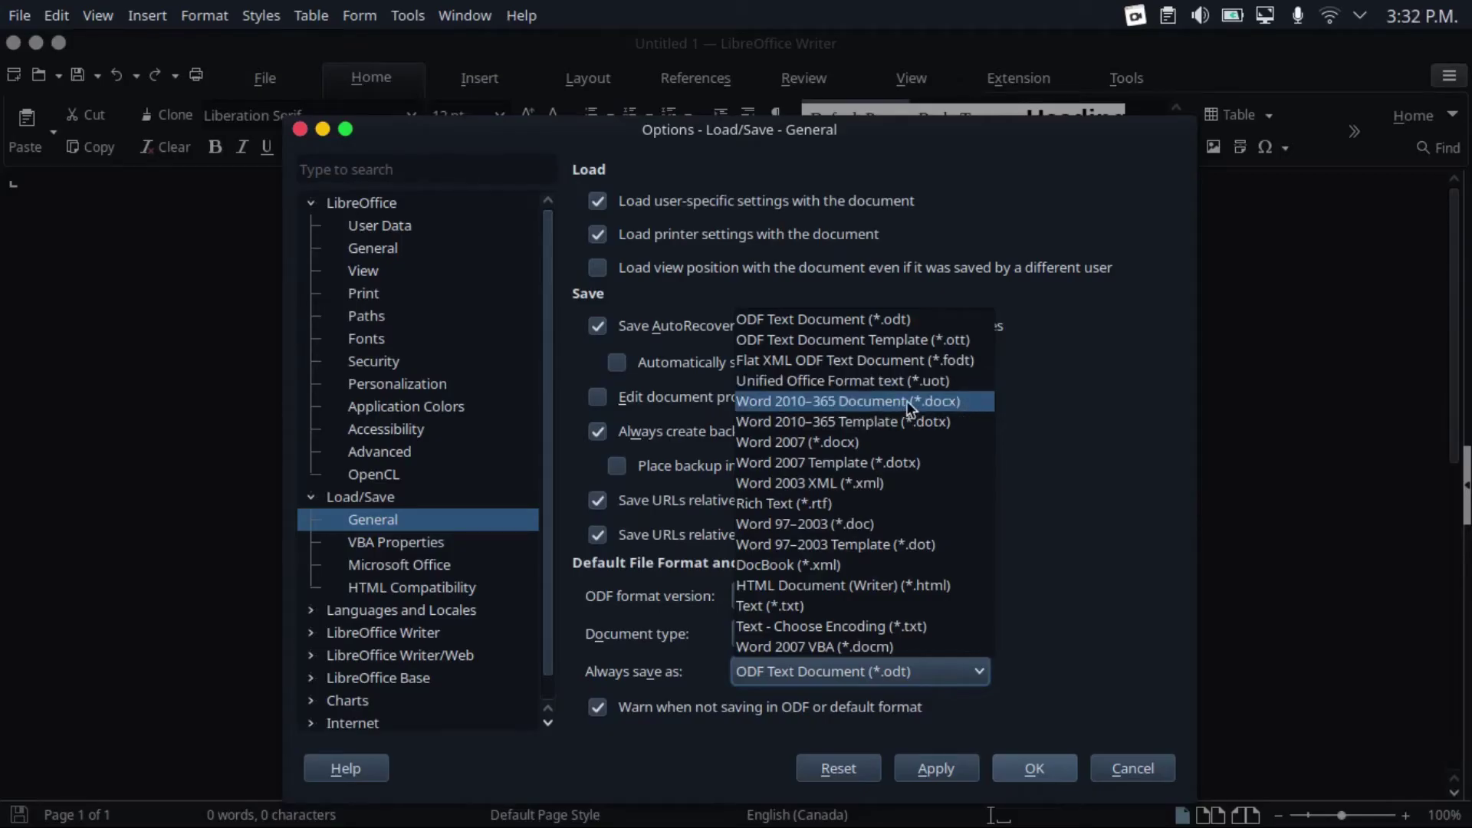
click(882, 404)
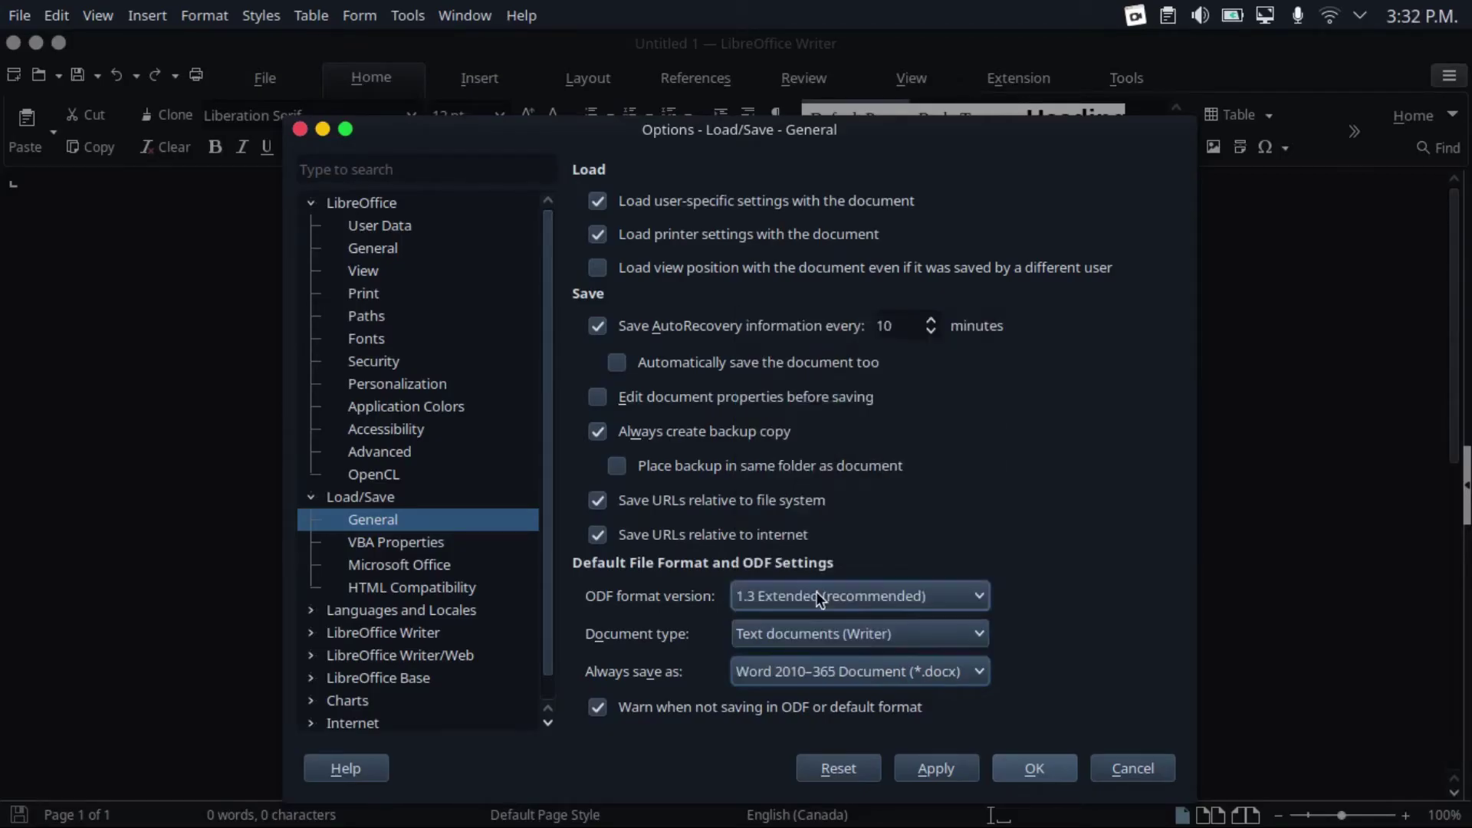
Make Excel 2007–365 .xlsx the spreadsheet default and PowerPoint 2007–365 .pptx the presentation default
click(788, 630)
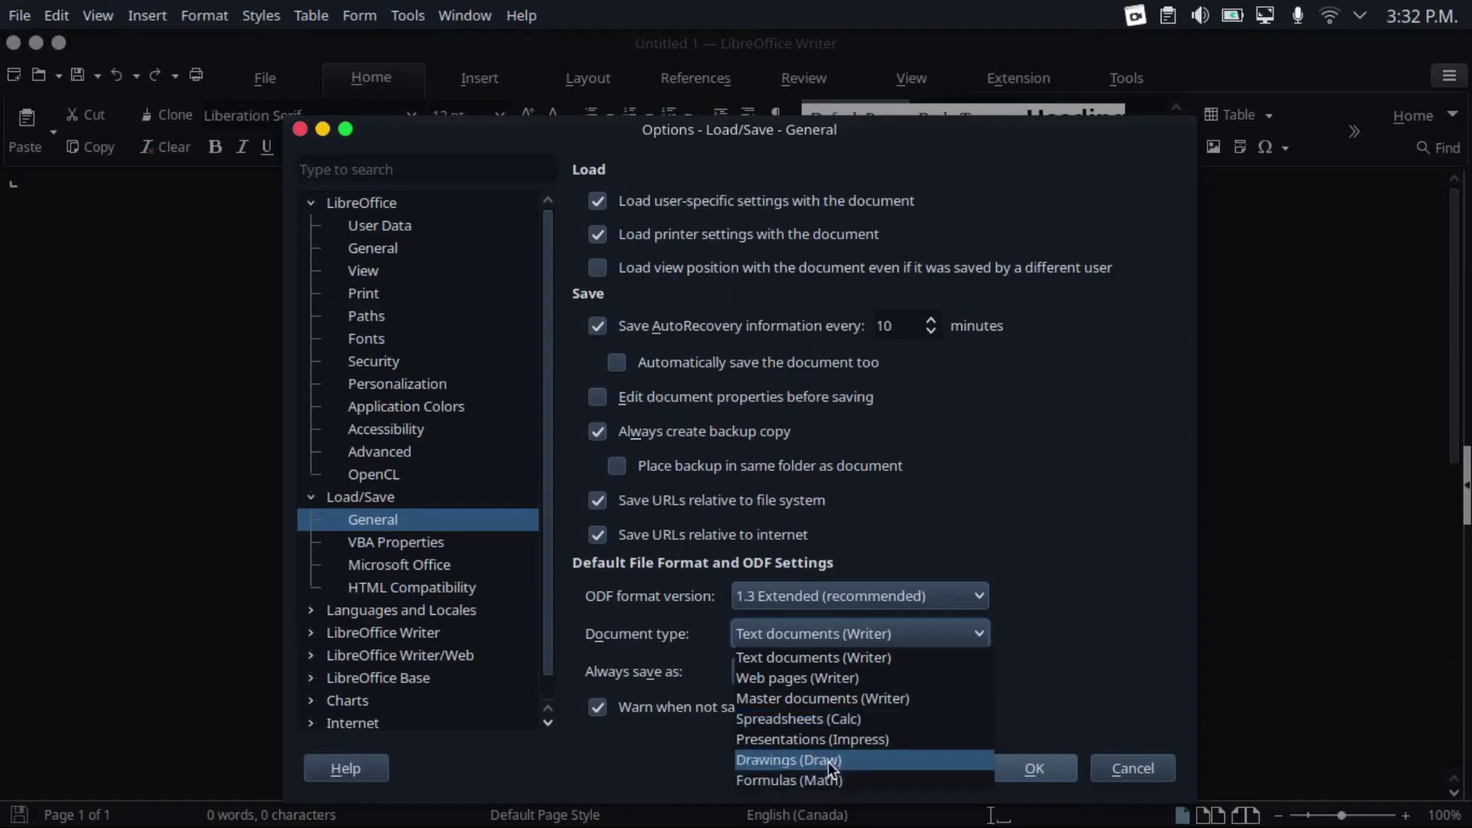
click(828, 721)
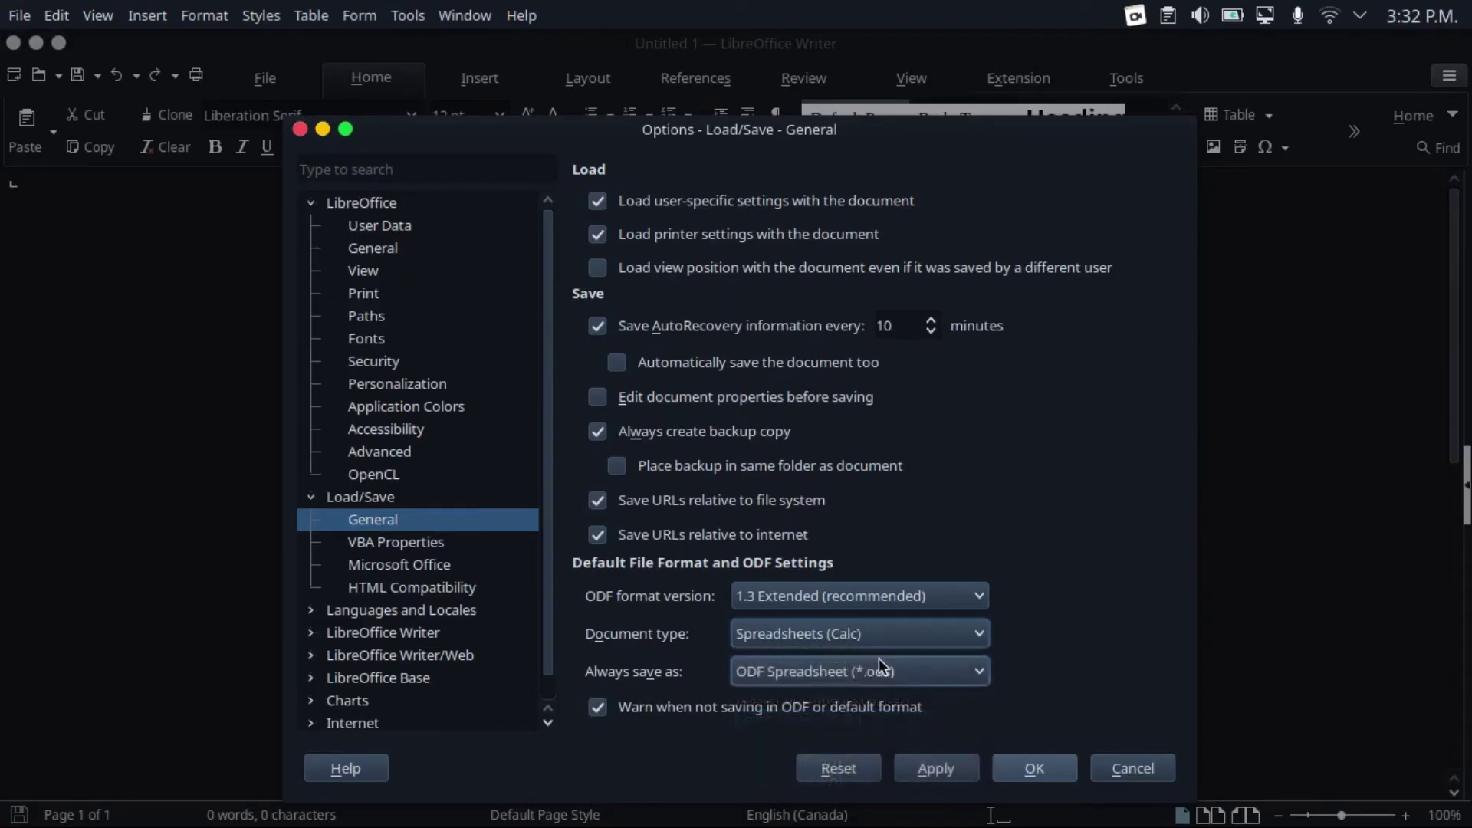
click(886, 673)
click(914, 441)
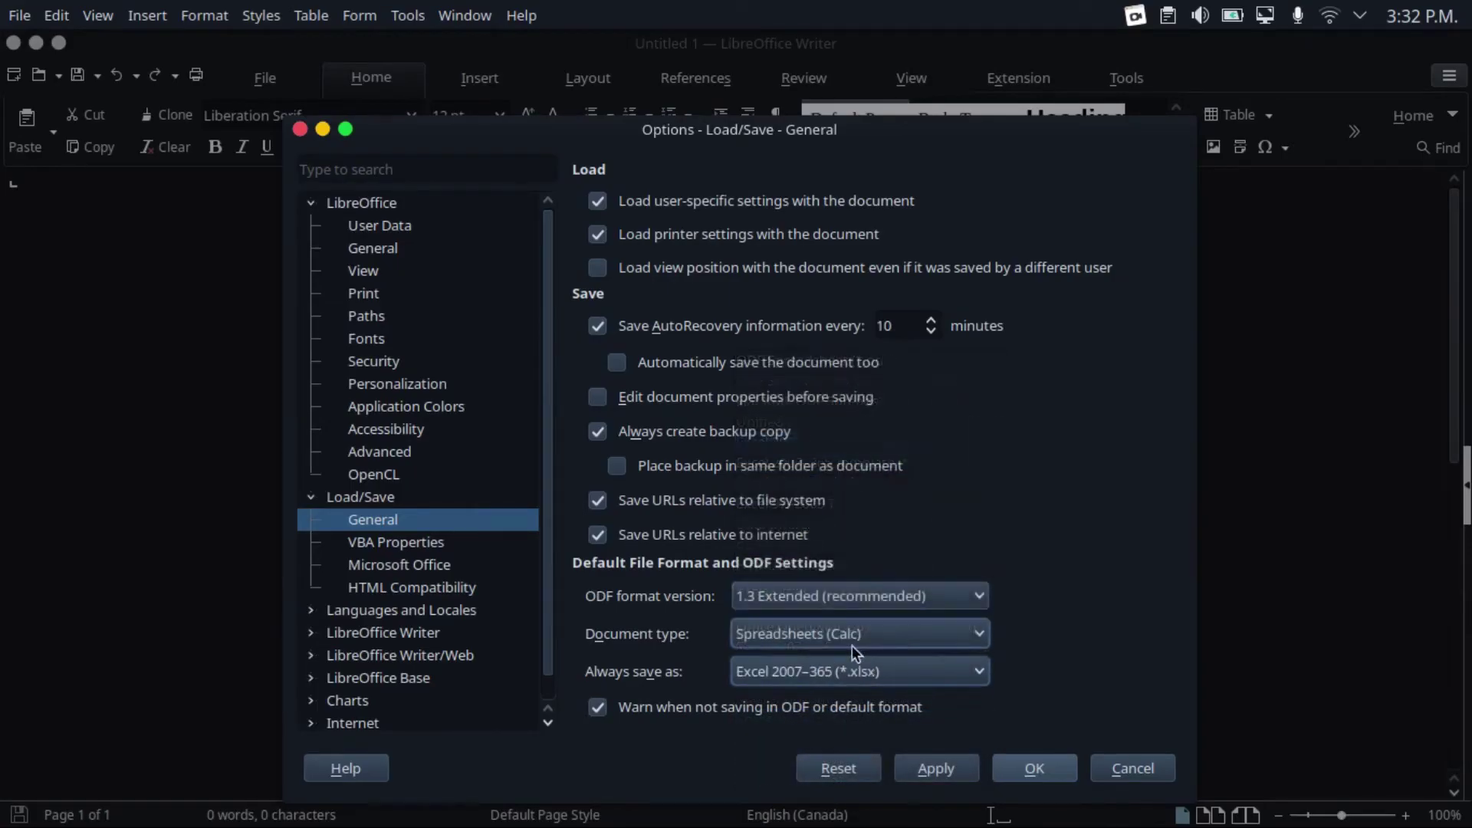
scroll(879, 625, down, 1)
click(887, 672)
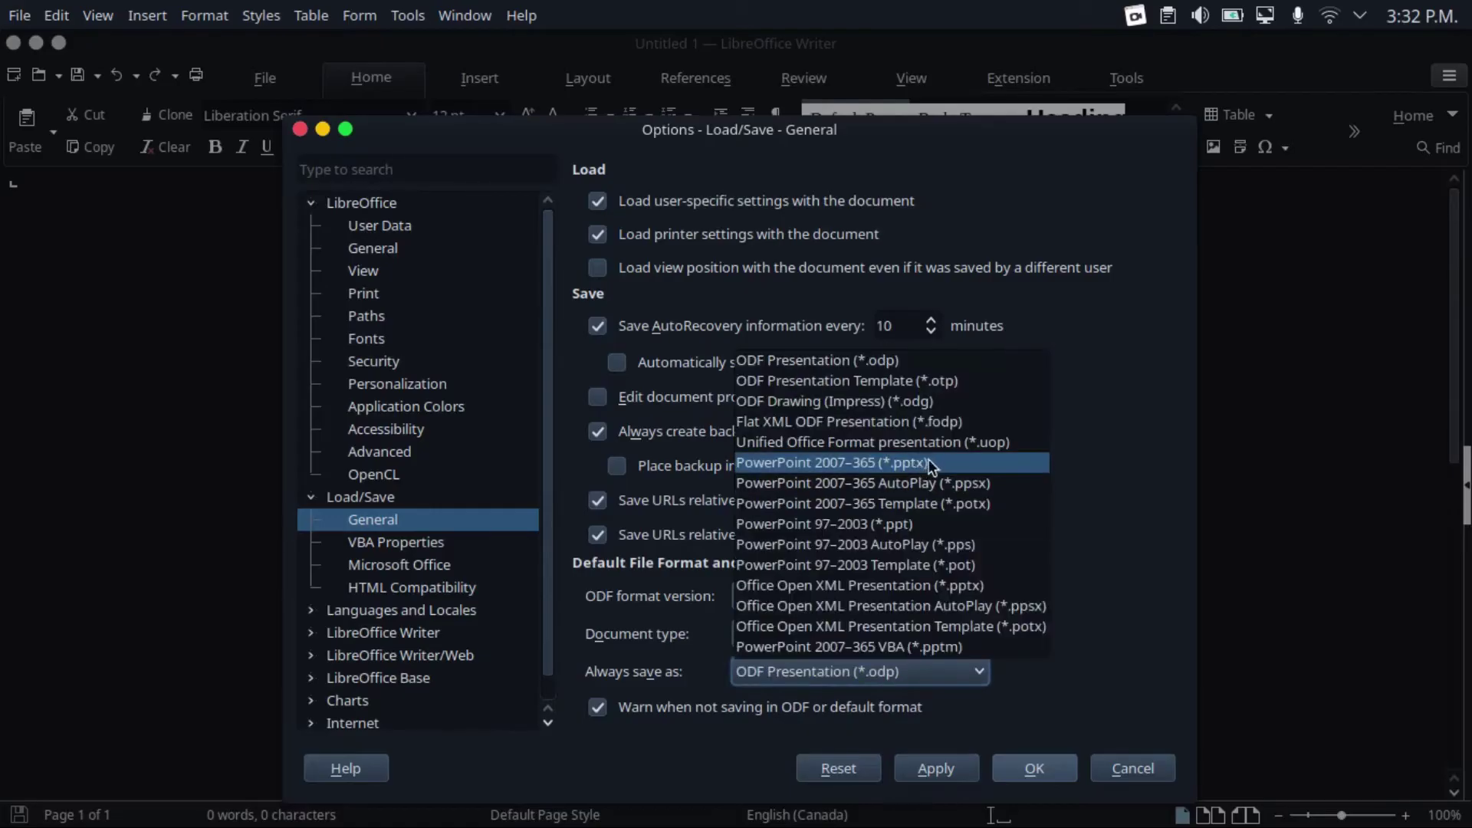
click(927, 460)
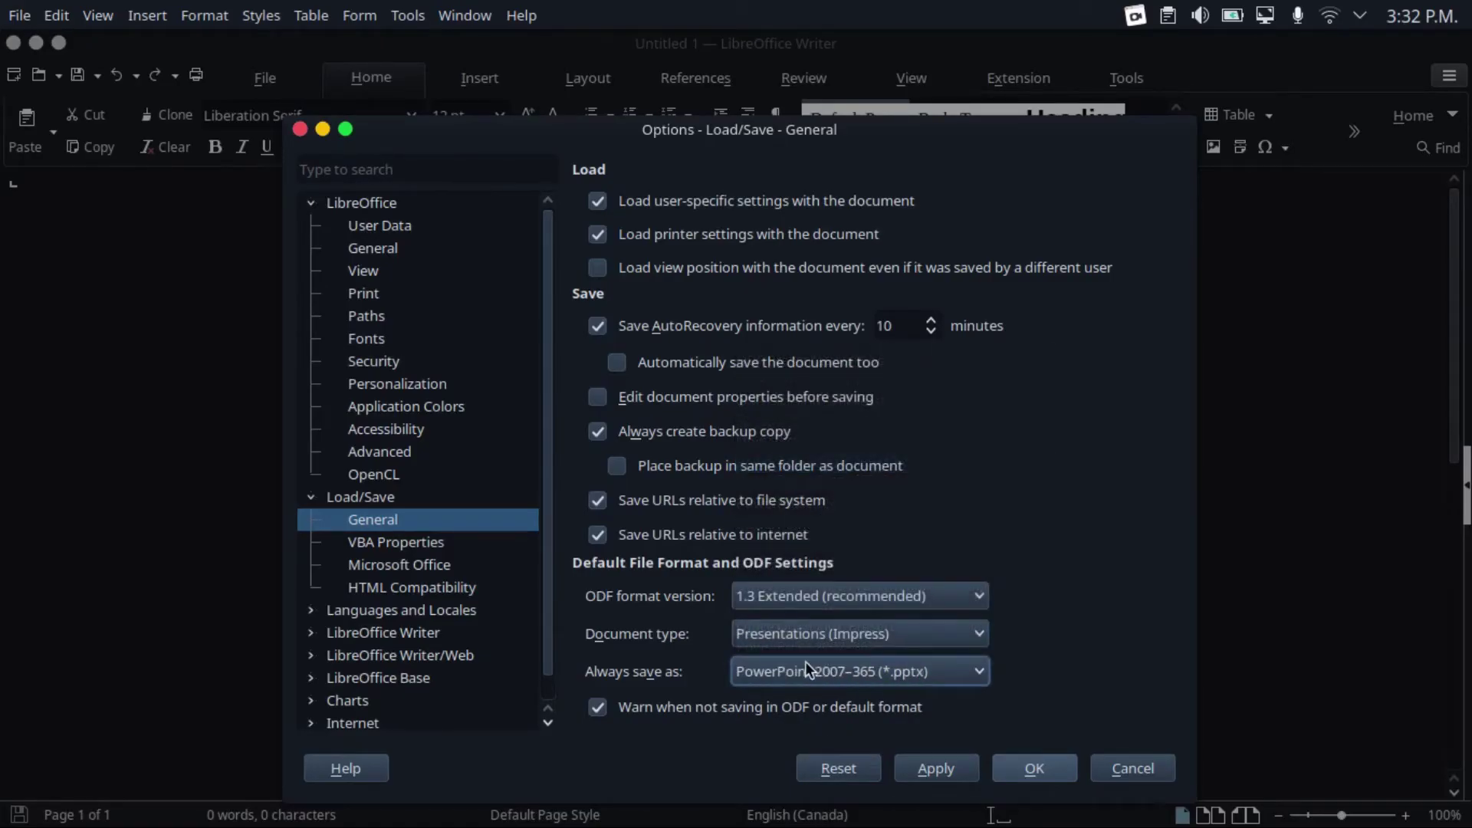
Return to text documents and uncheck the warning for saving in non-ODF formats
click(802, 634)
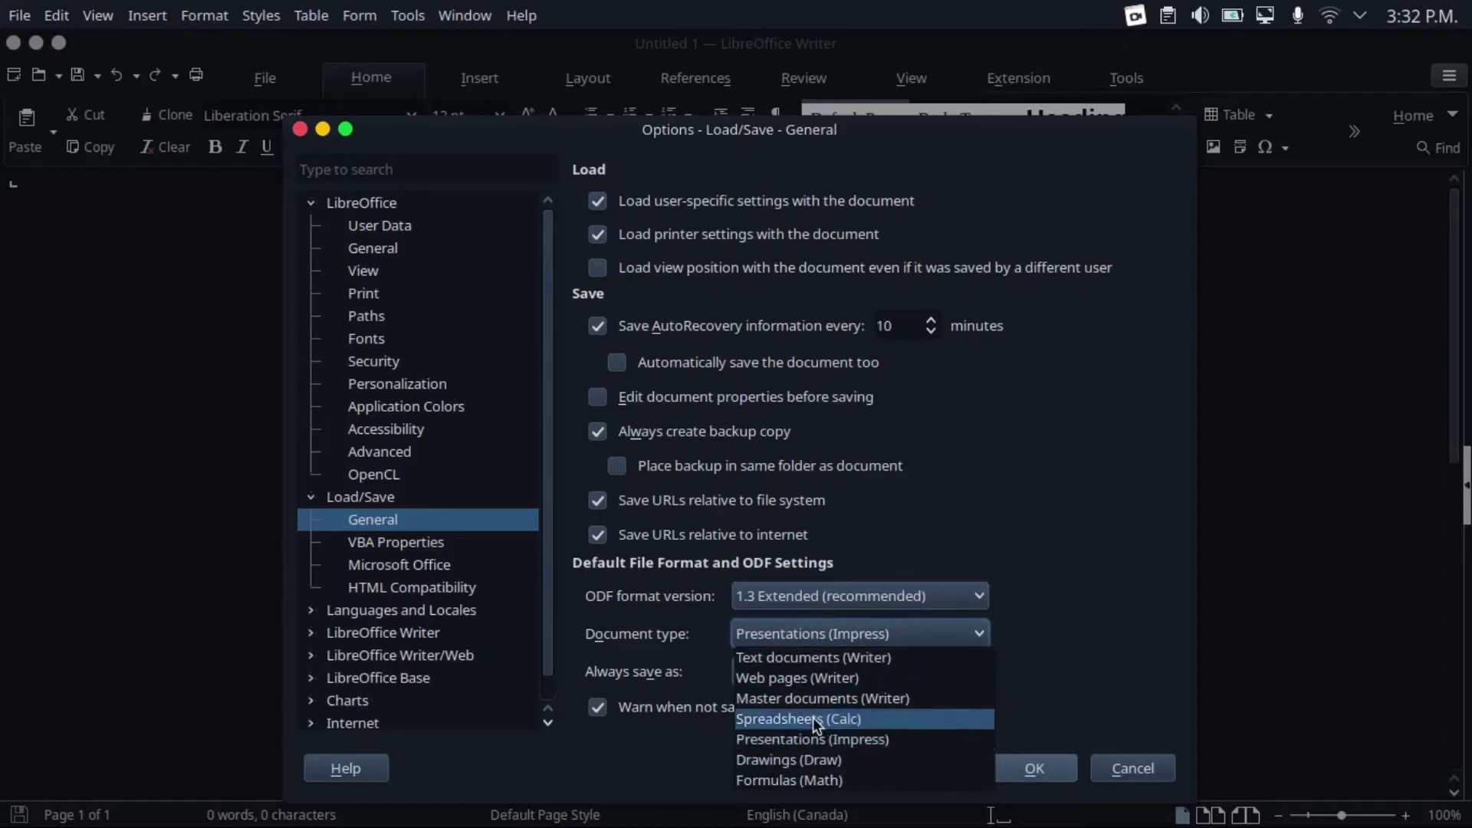
key(Escape)
click(859, 672)
key(Escape)
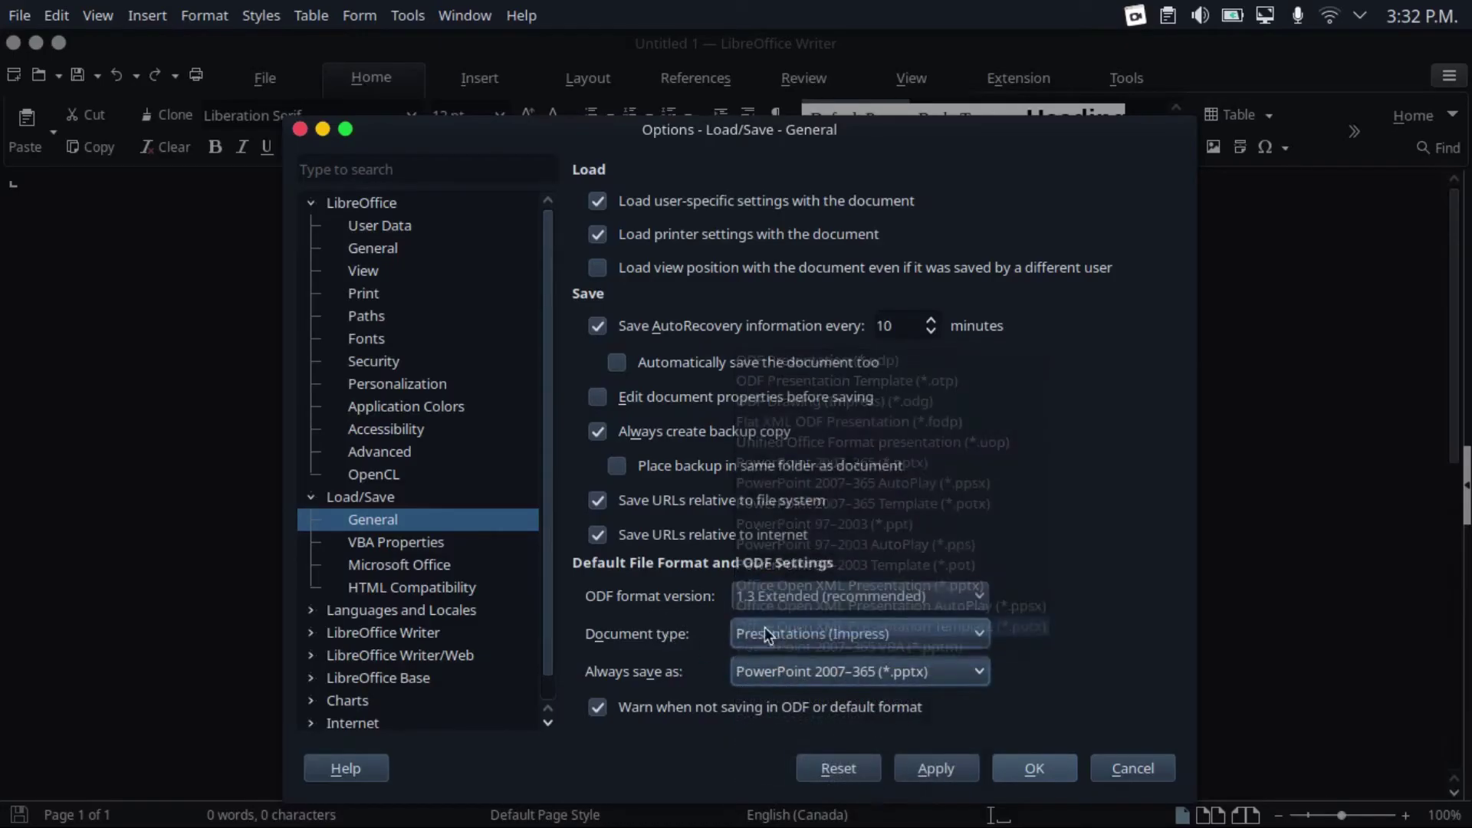
click(798, 631)
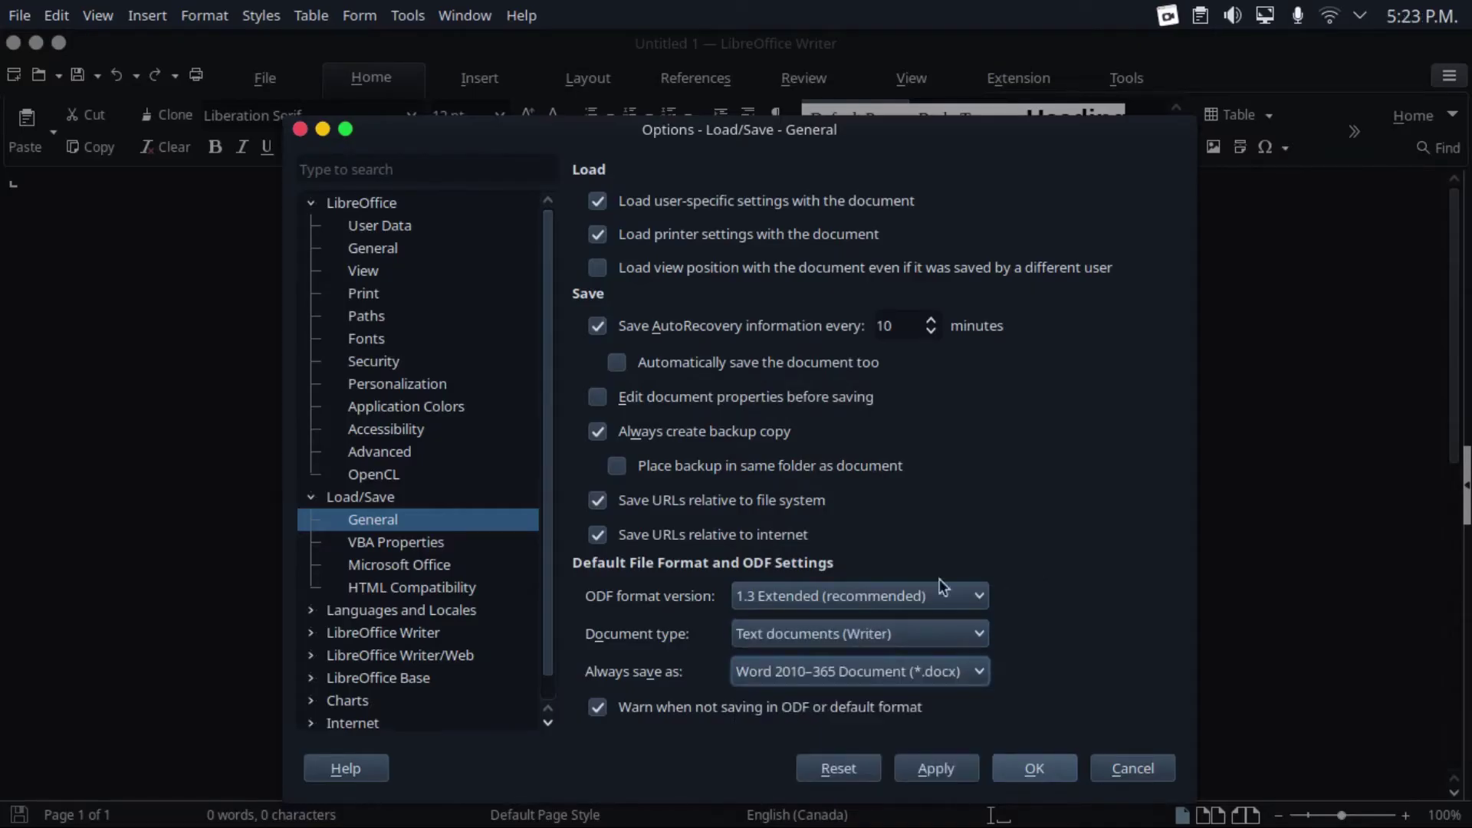
click(629, 709)
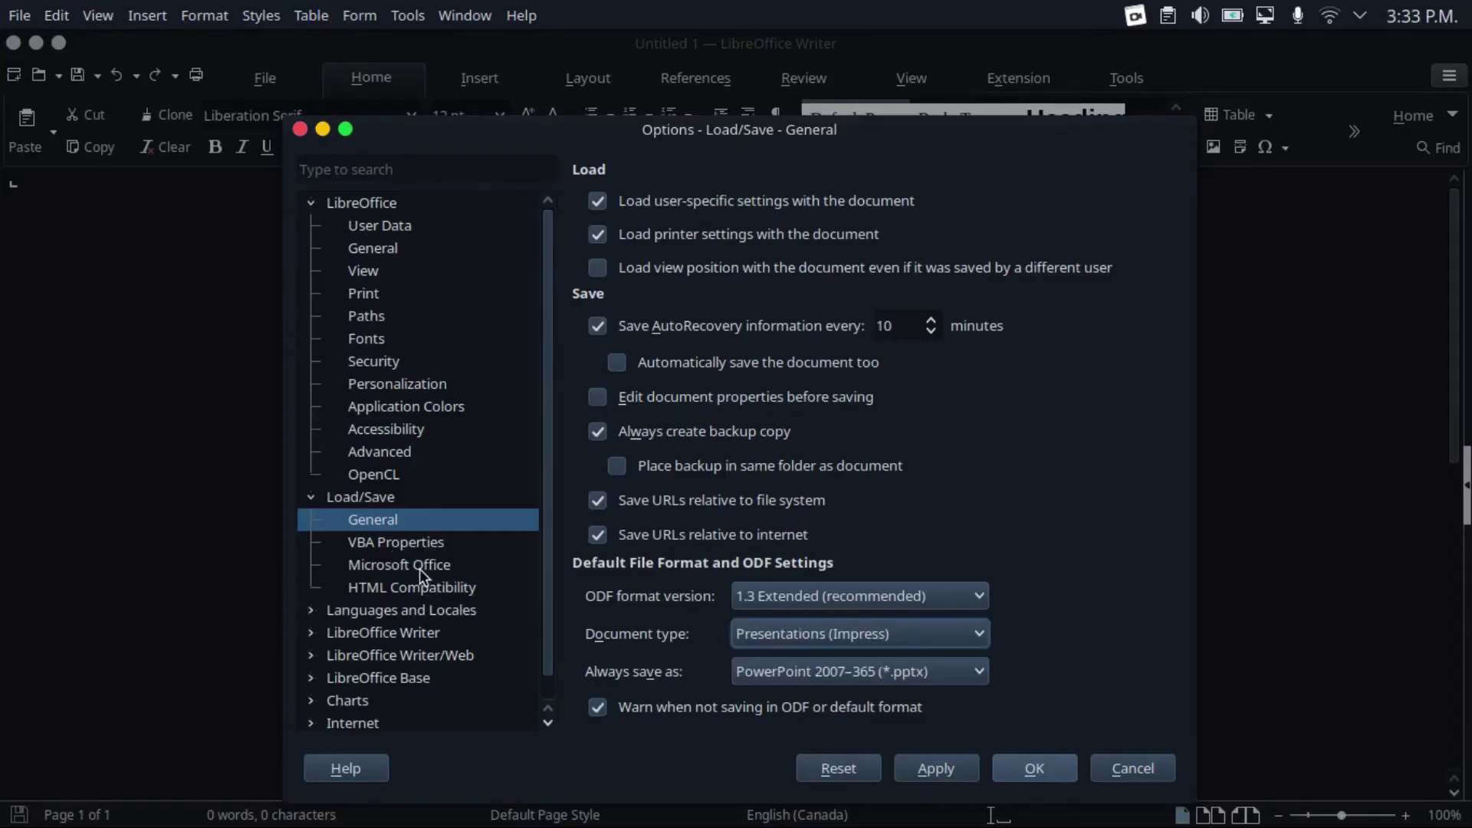
Open the Load/Save > Microsoft Office page to review the embedded-object conversion options
click(411, 564)
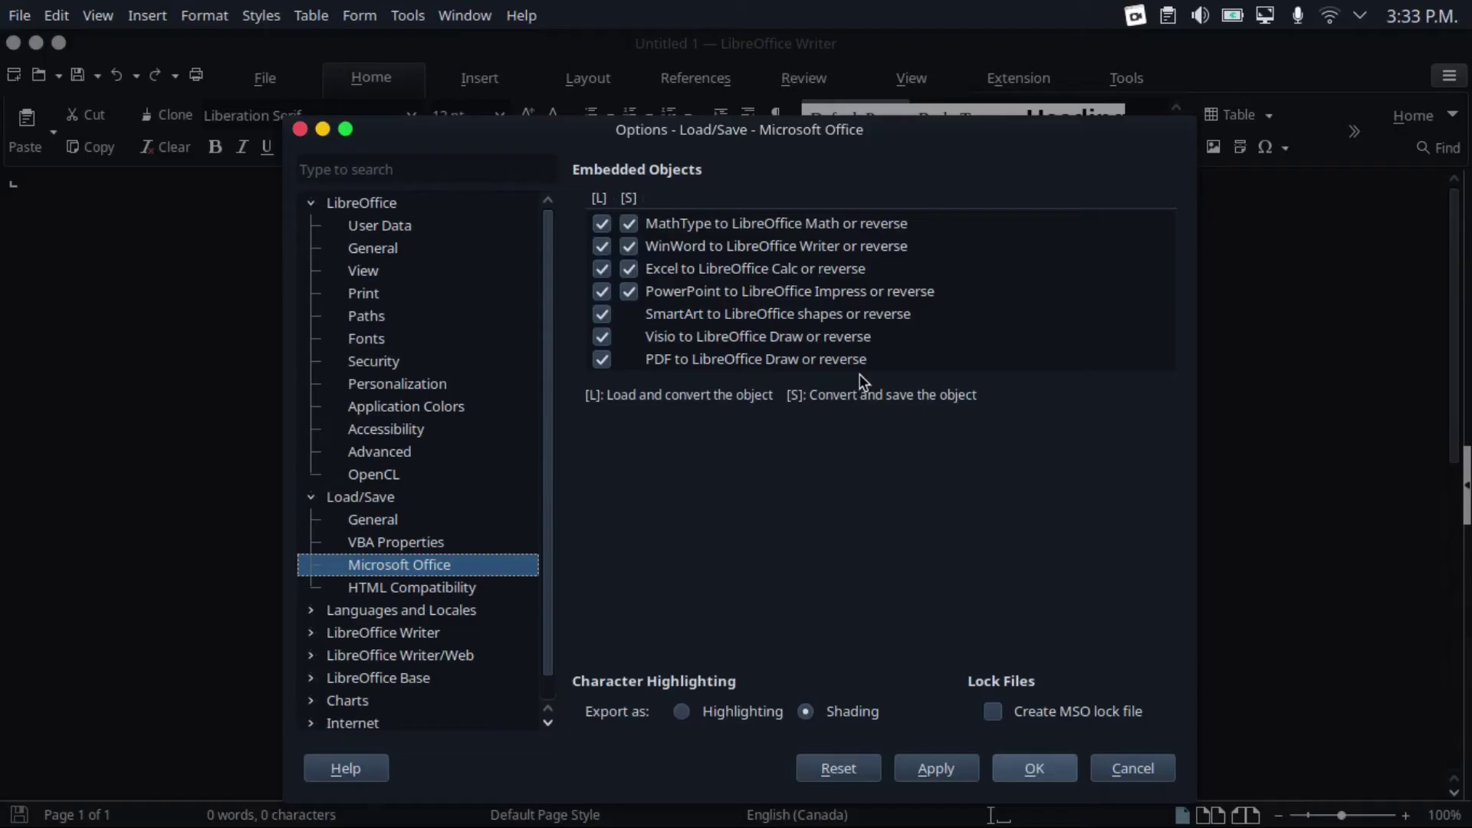
Confirm the options and verify the Save dialog's filter defaults to Word 2010–365 (.docx)
click(1037, 761)
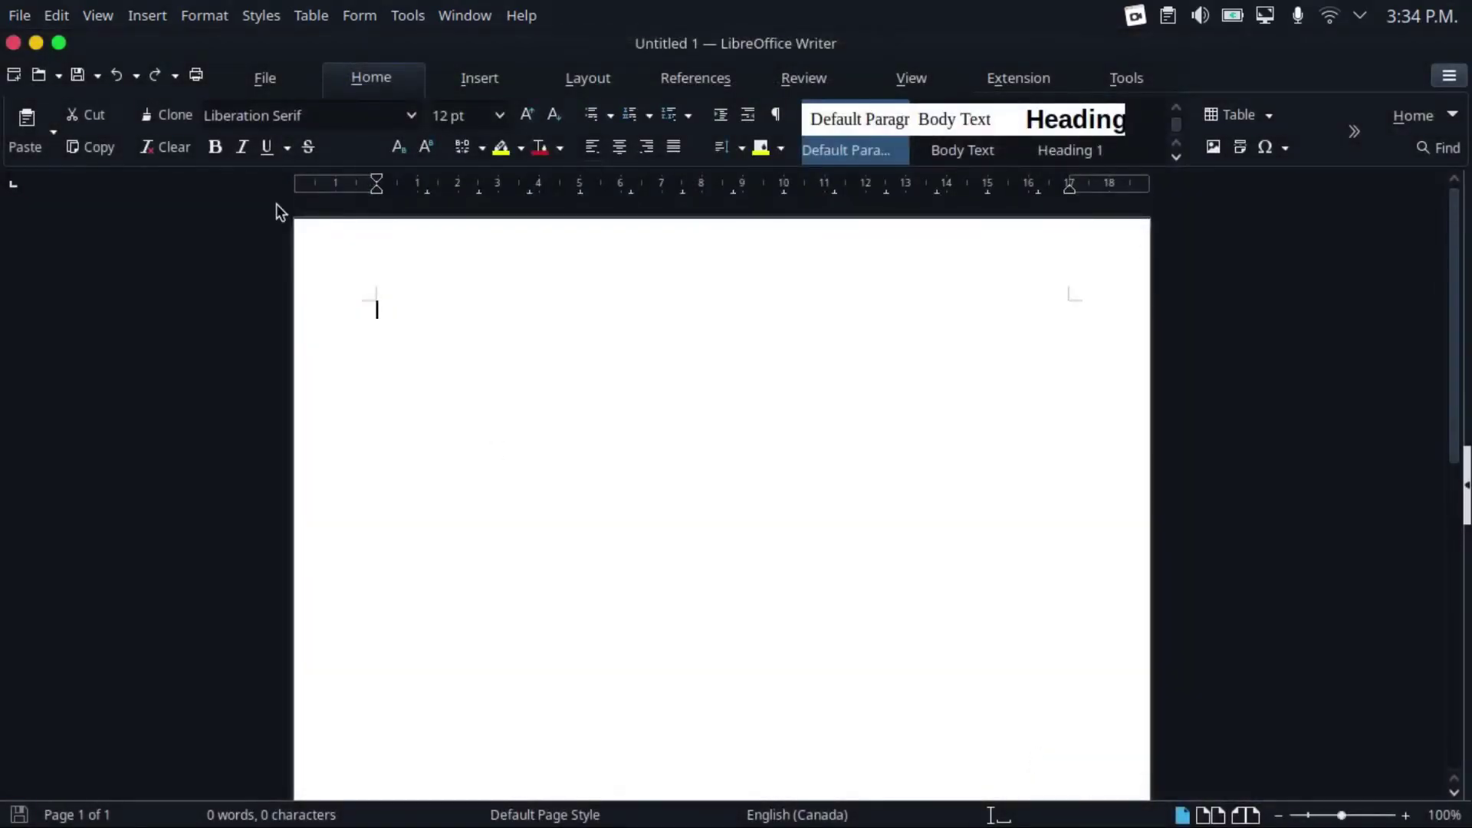
key(ctrl+s)
click(1448, 614)
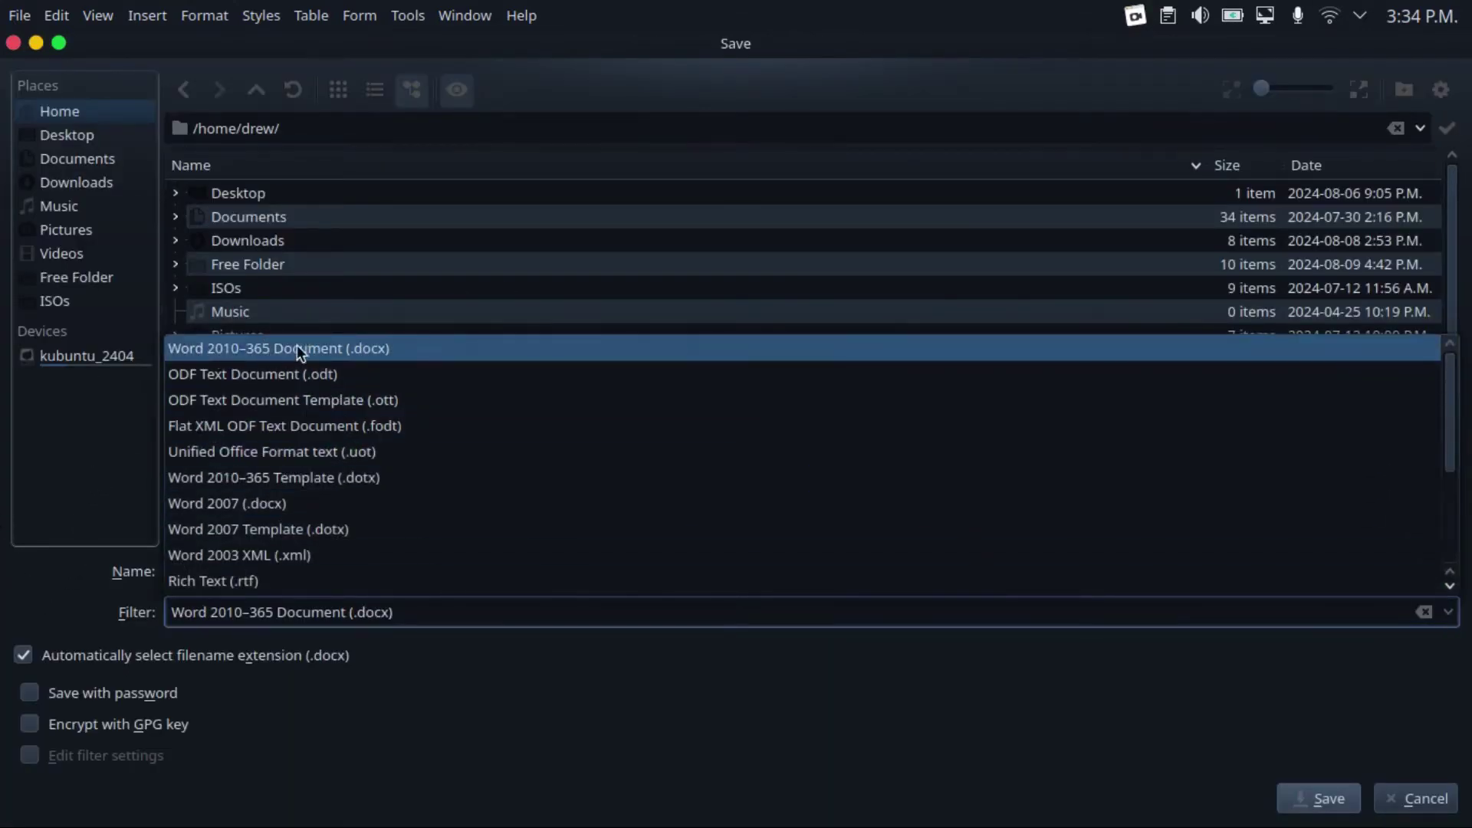
key(Escape)
key(Escape)
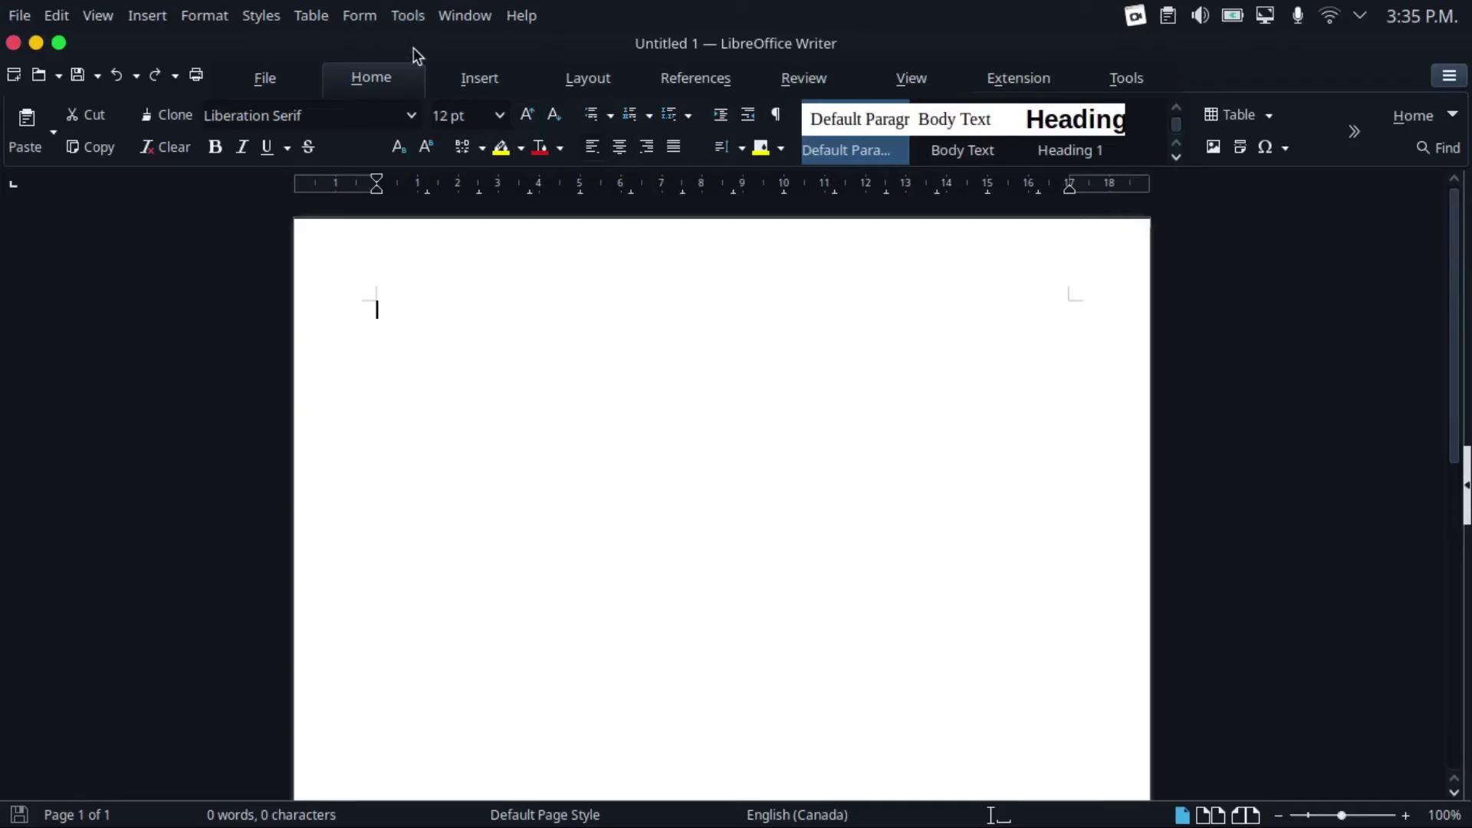
Choose Breeze (dark) as the icon theme under Tools > Options > LibreOffice > View
click(406, 17)
click(841, 88)
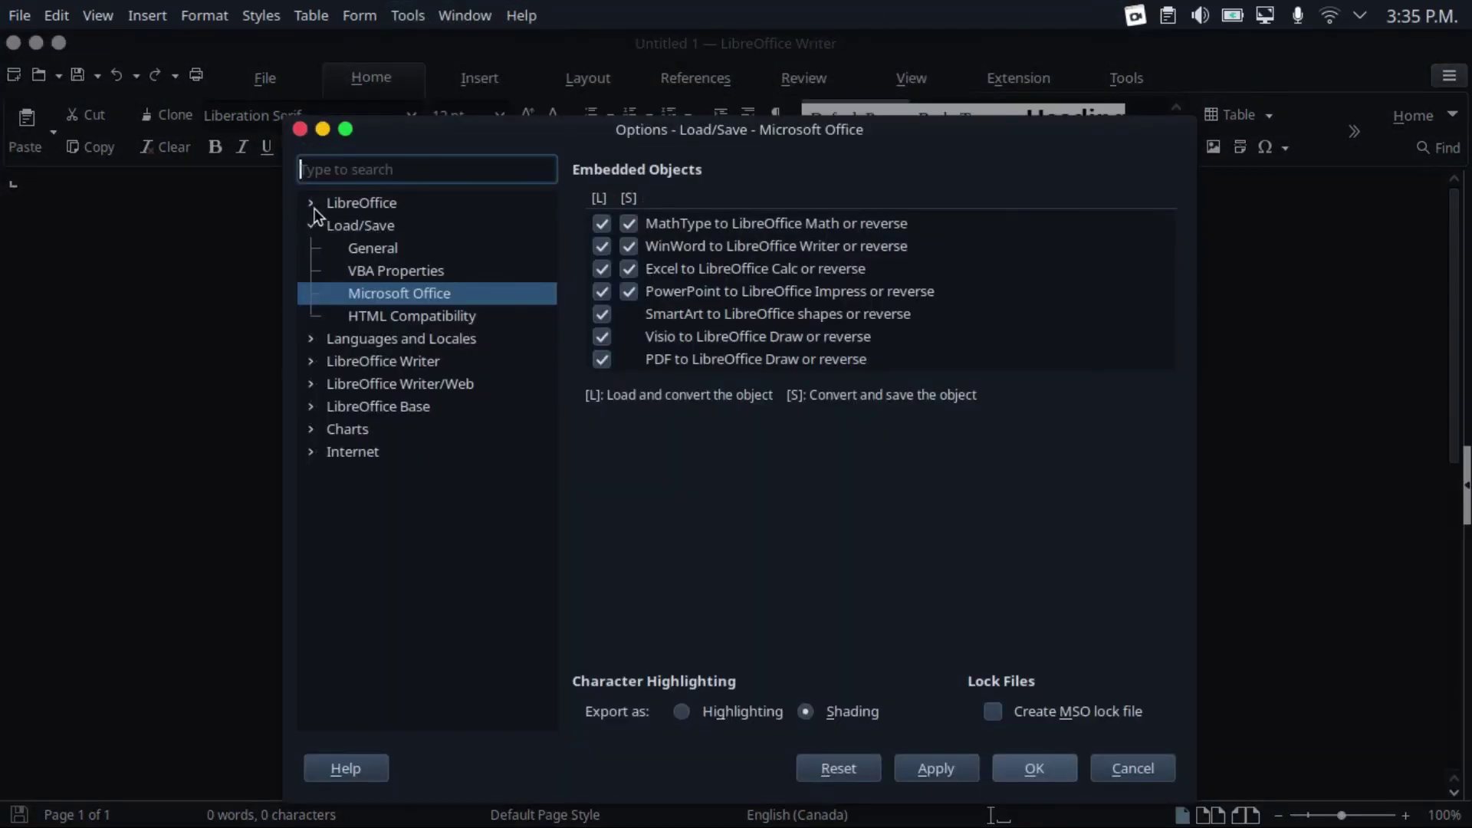
click(311, 203)
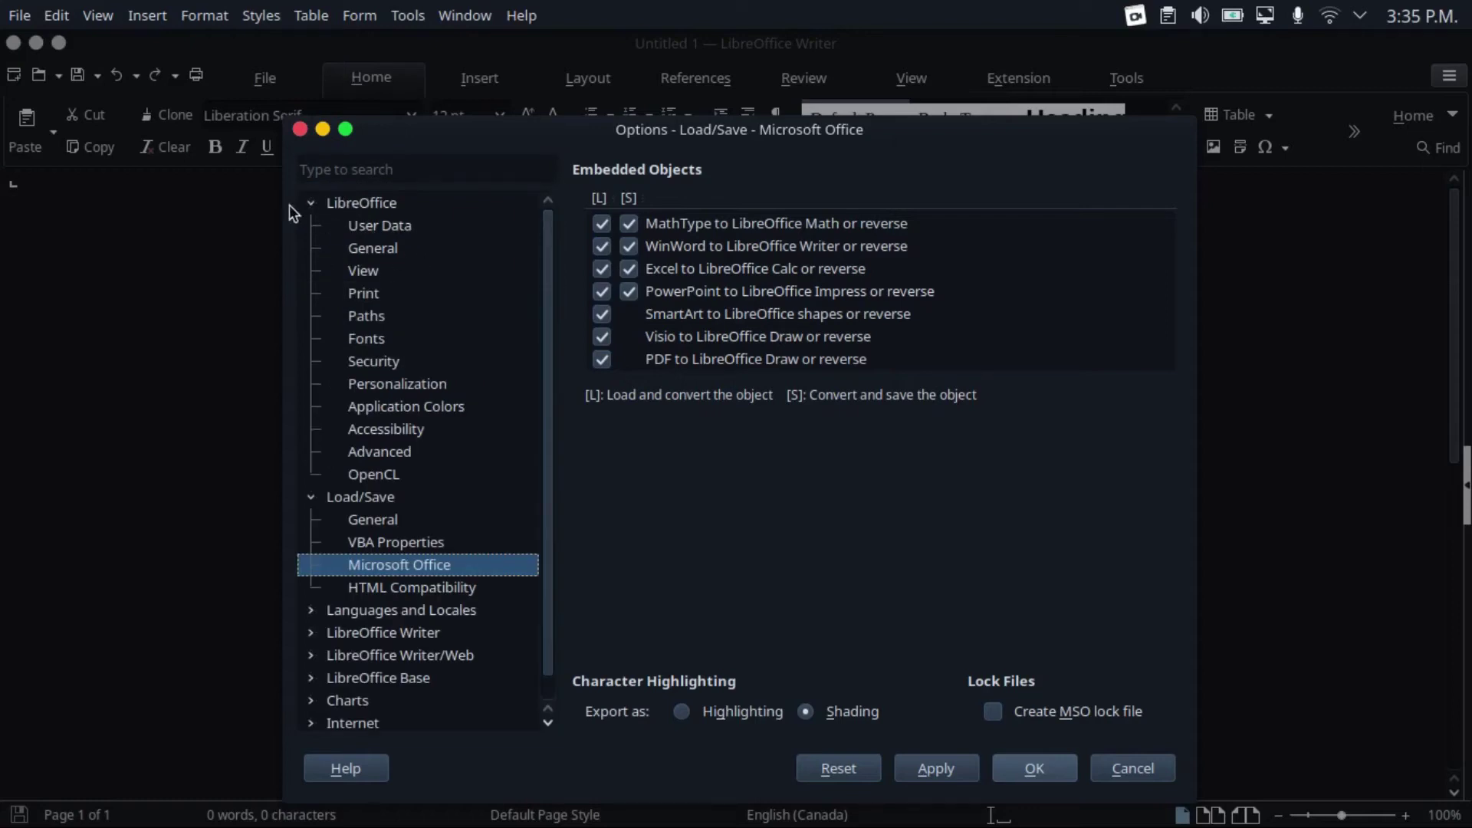
click(375, 275)
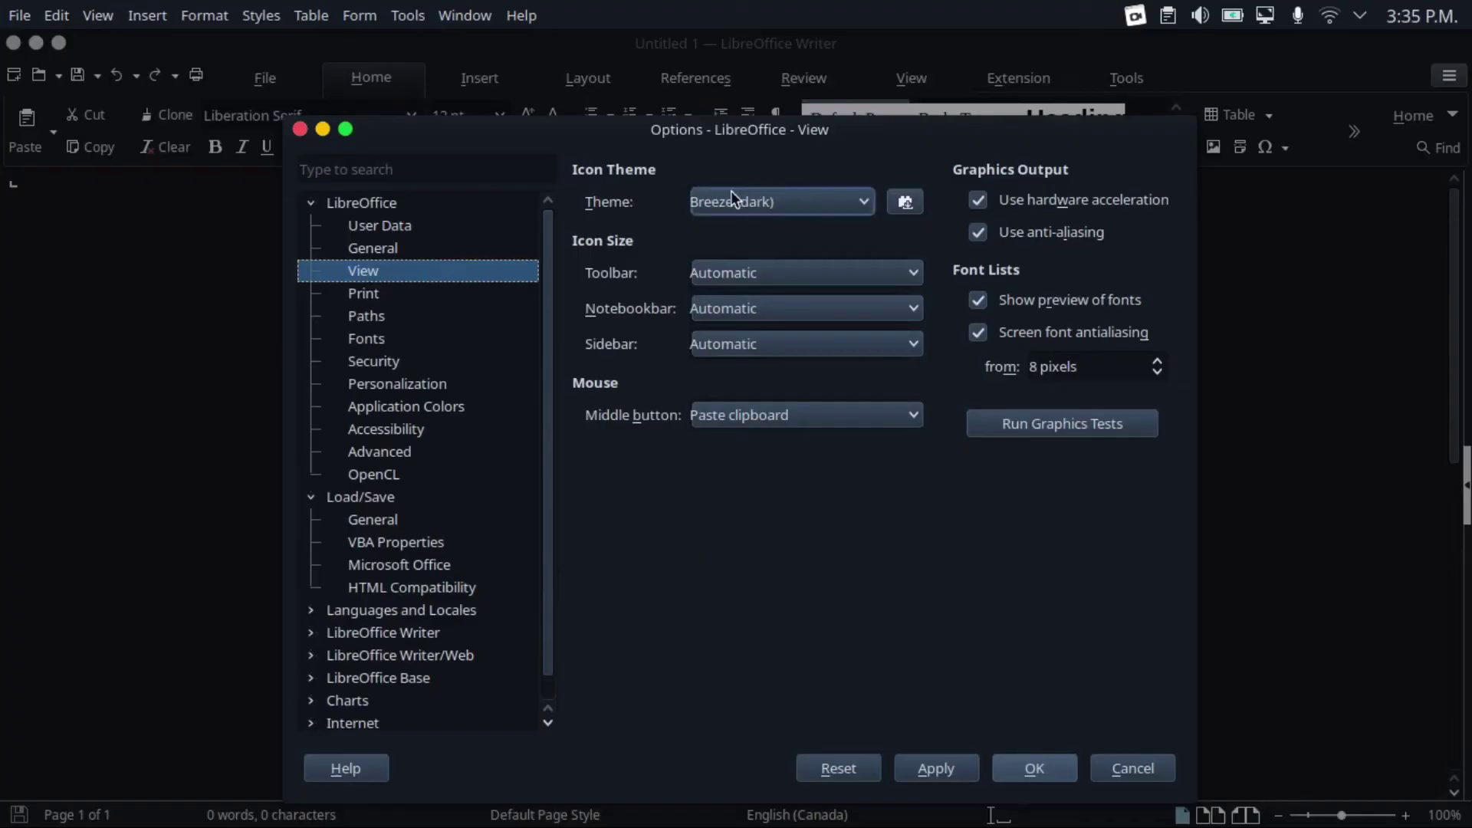
click(771, 201)
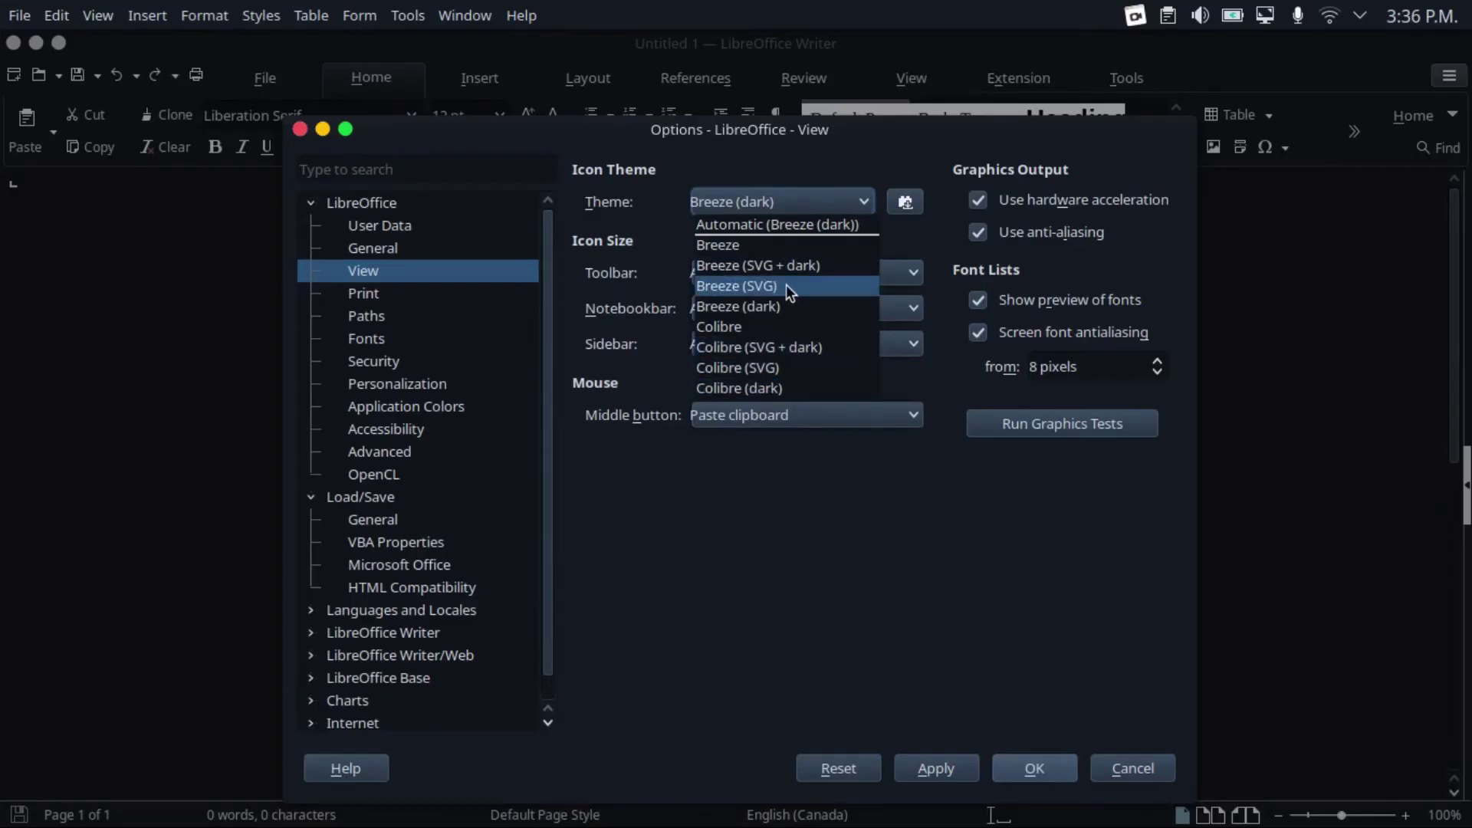
click(679, 222)
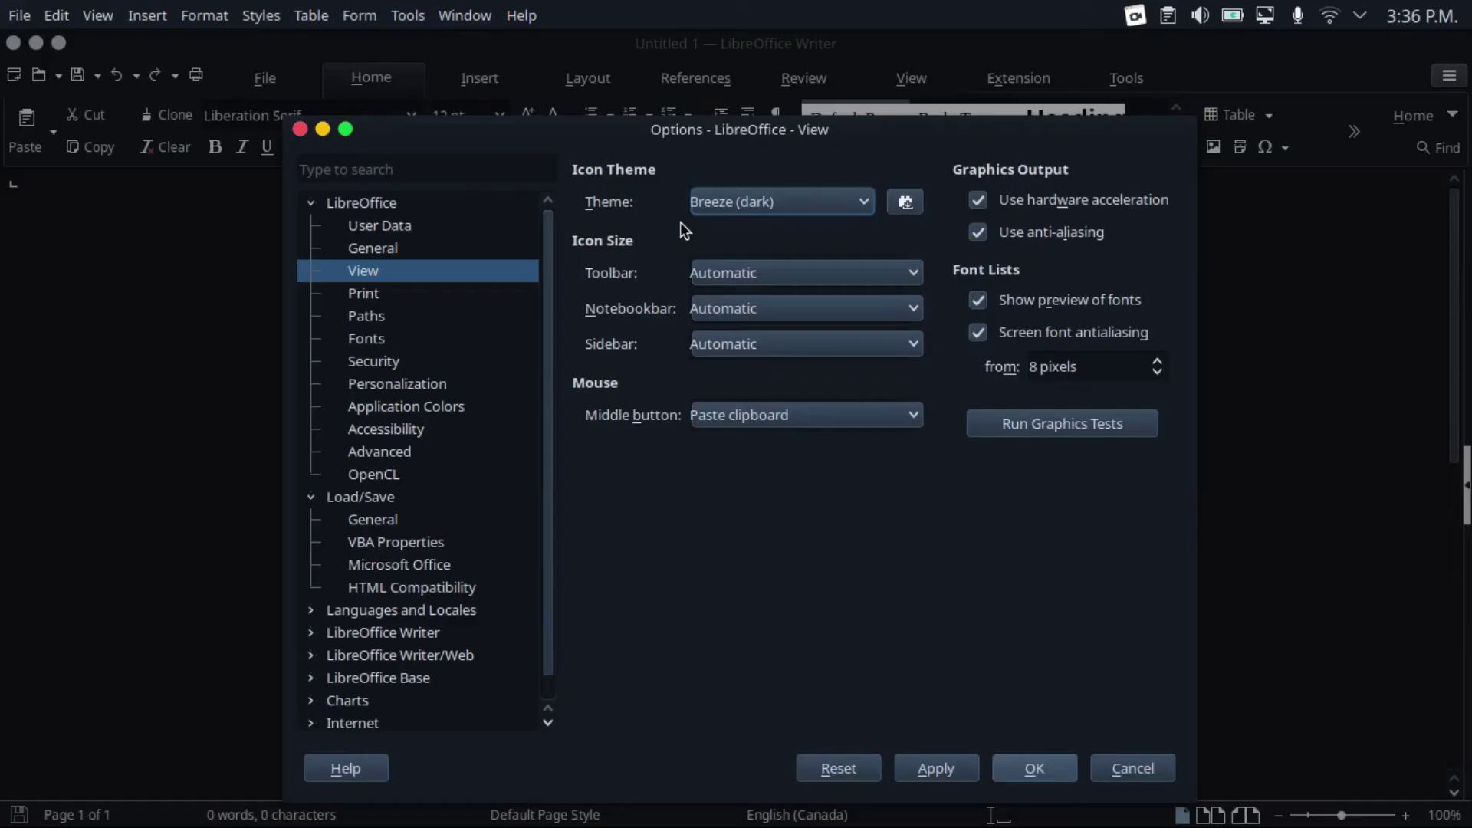
Confirm the view settings, then import a template into the My Templates category via Template Manager
click(1036, 770)
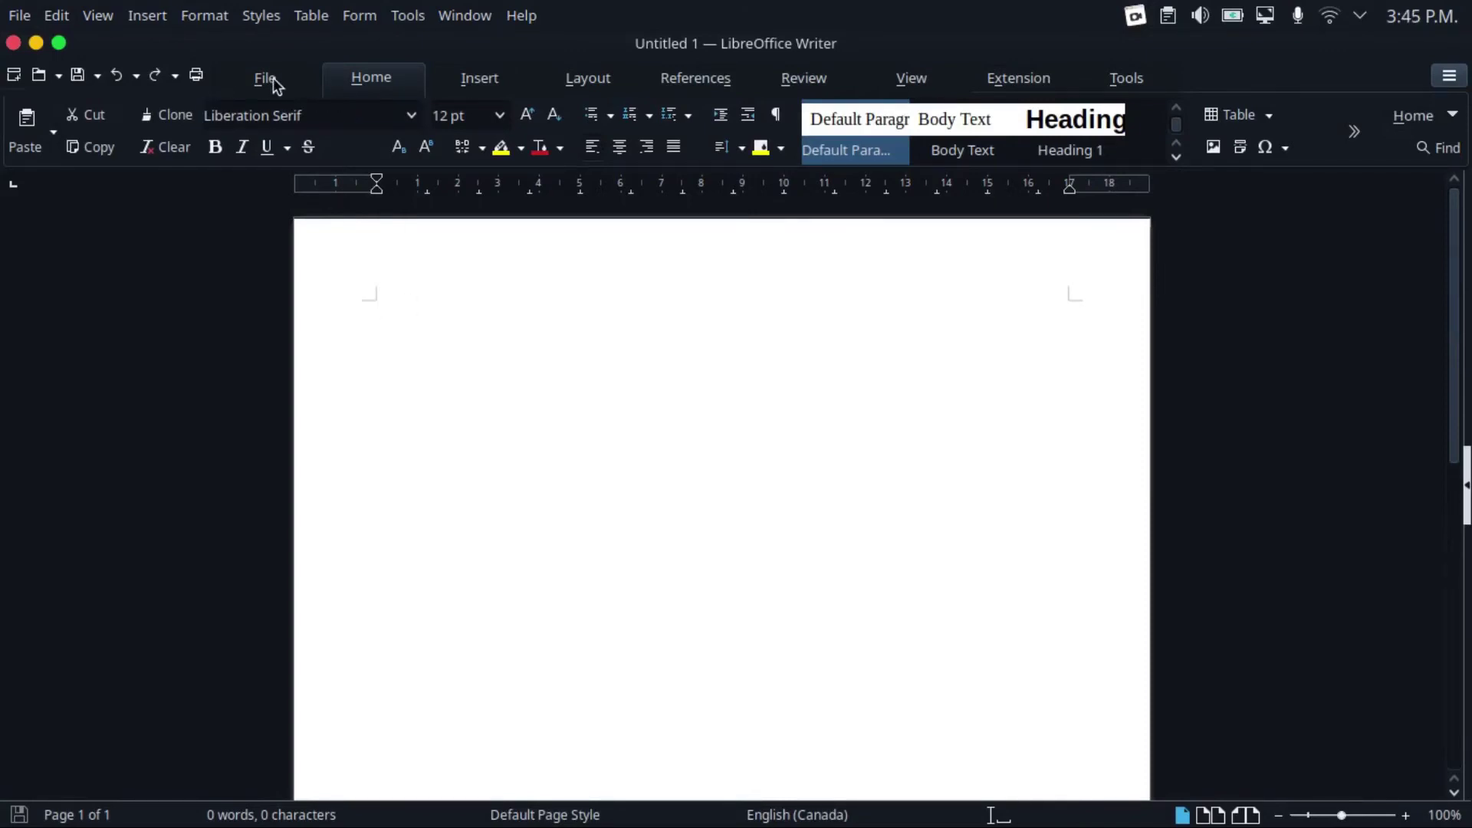
click(275, 82)
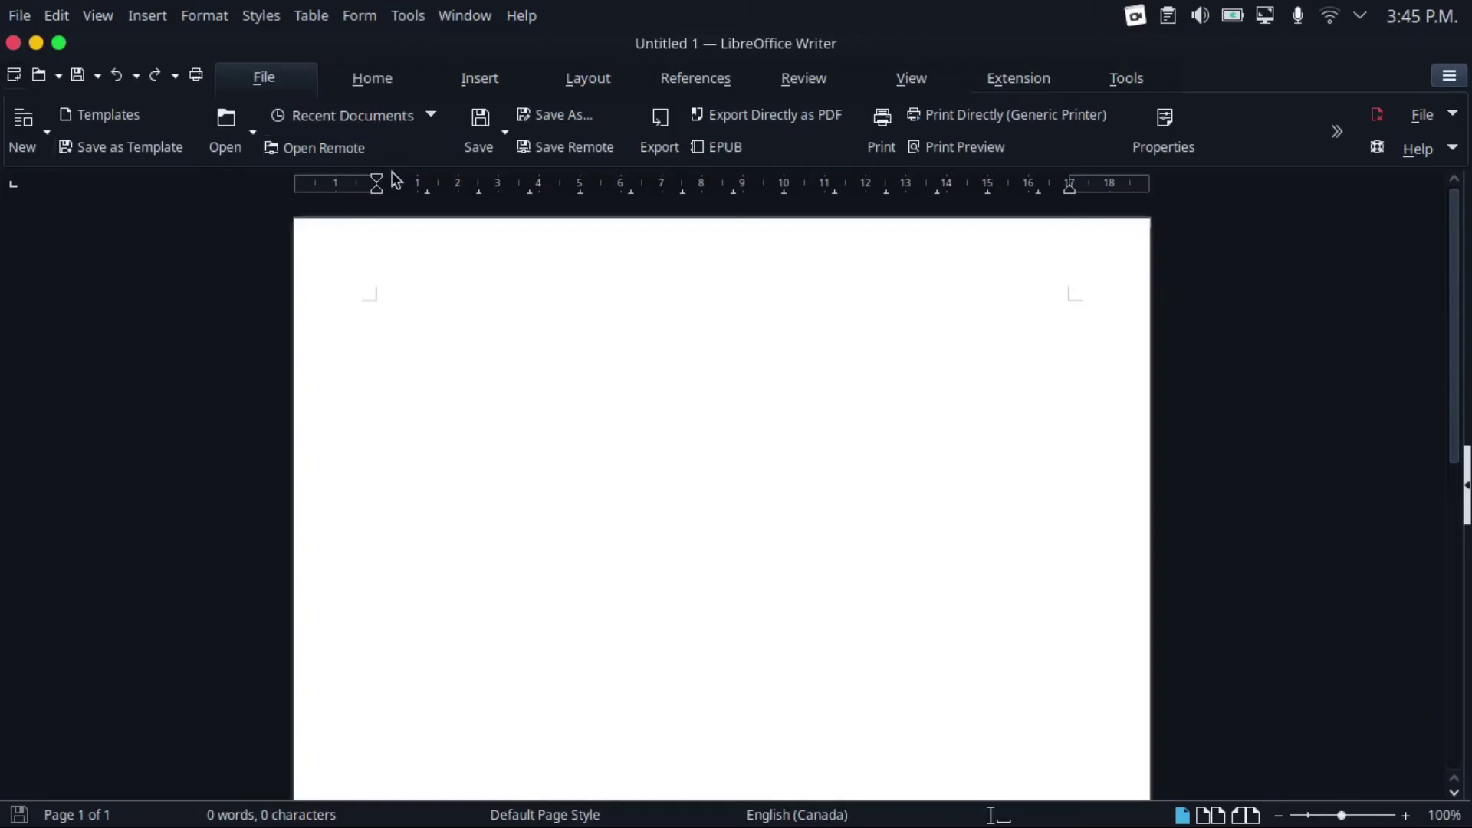
click(125, 112)
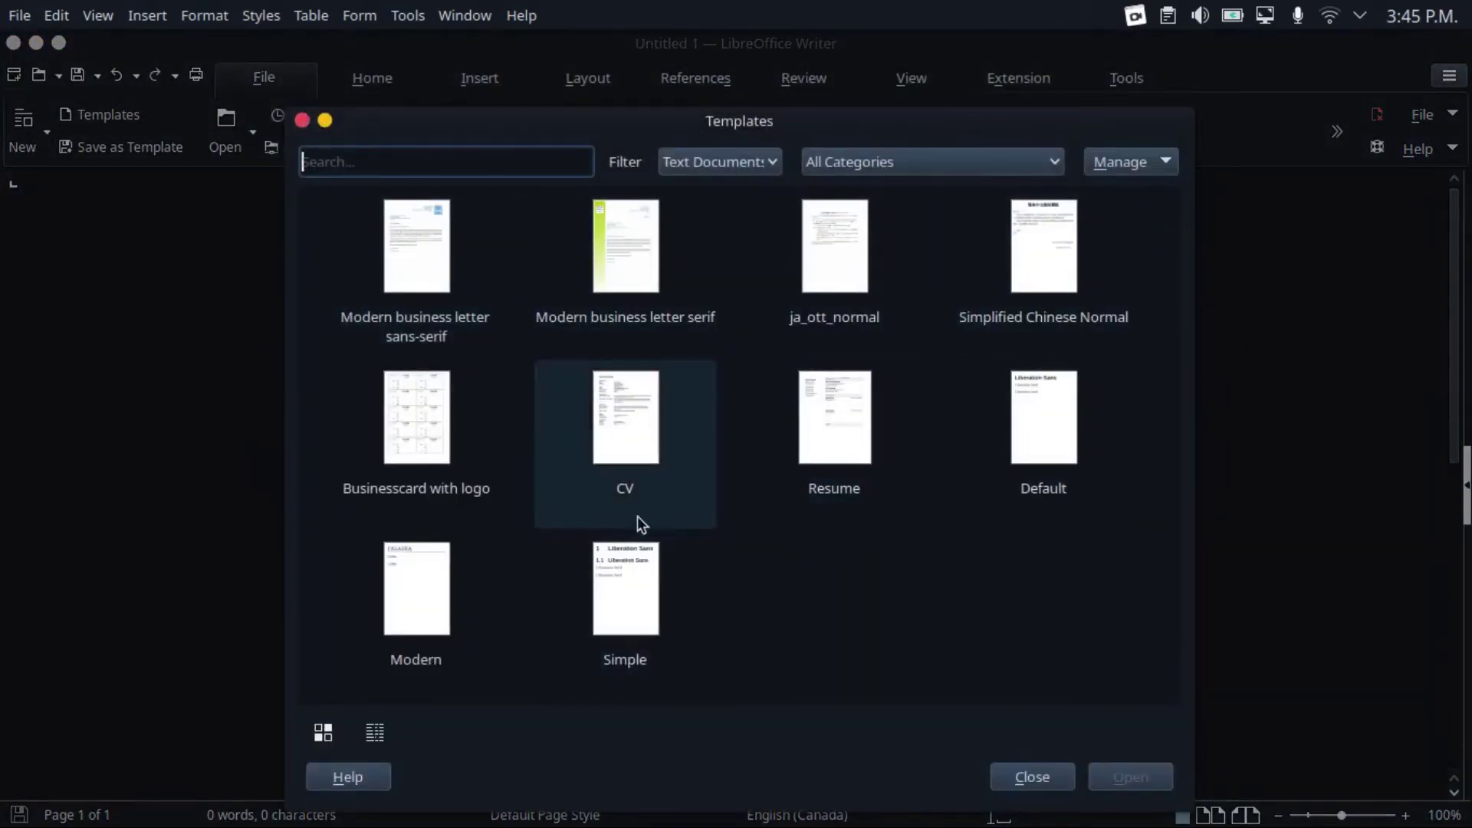
click(1152, 164)
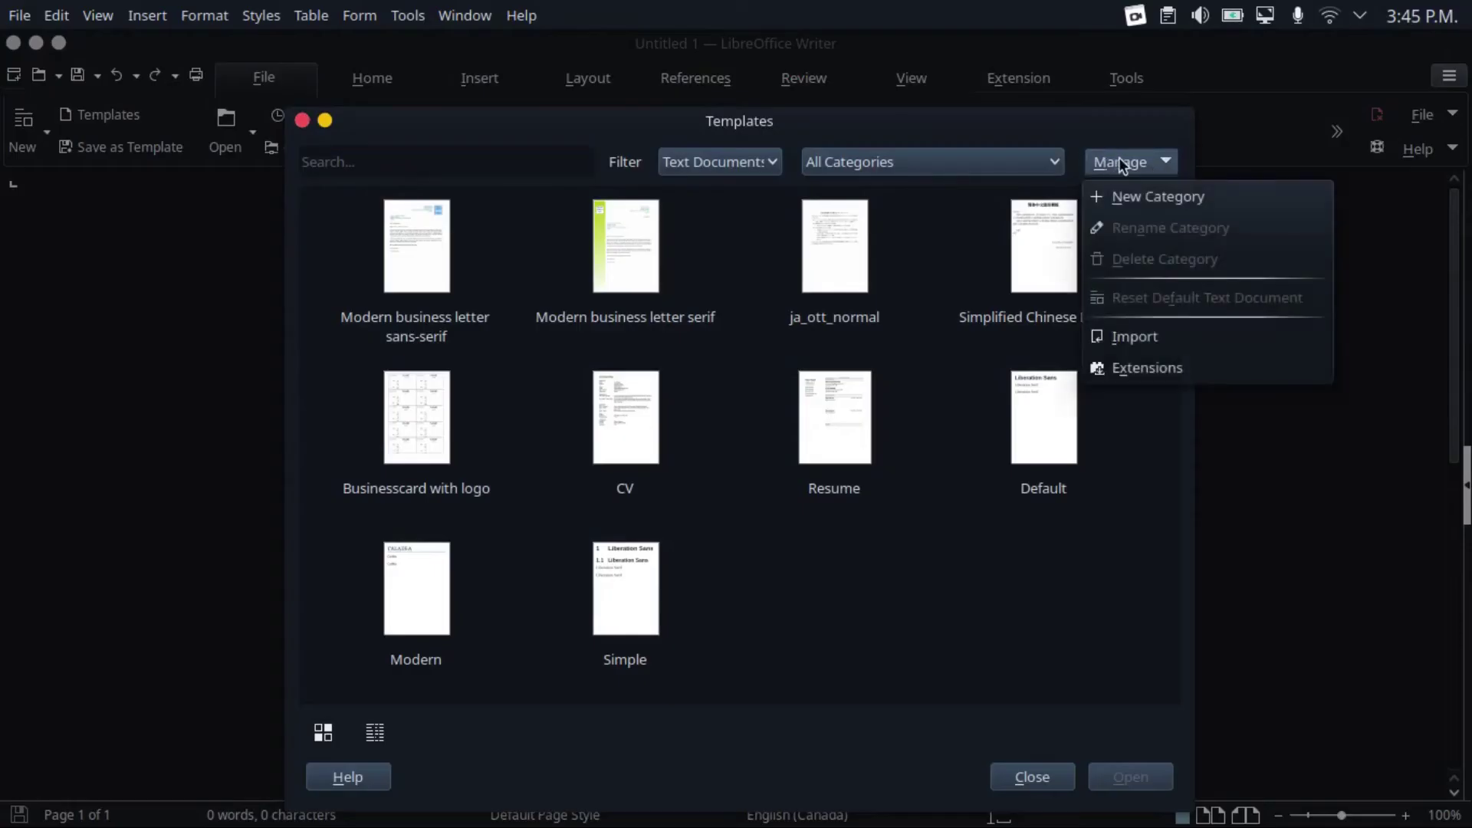
click(1135, 338)
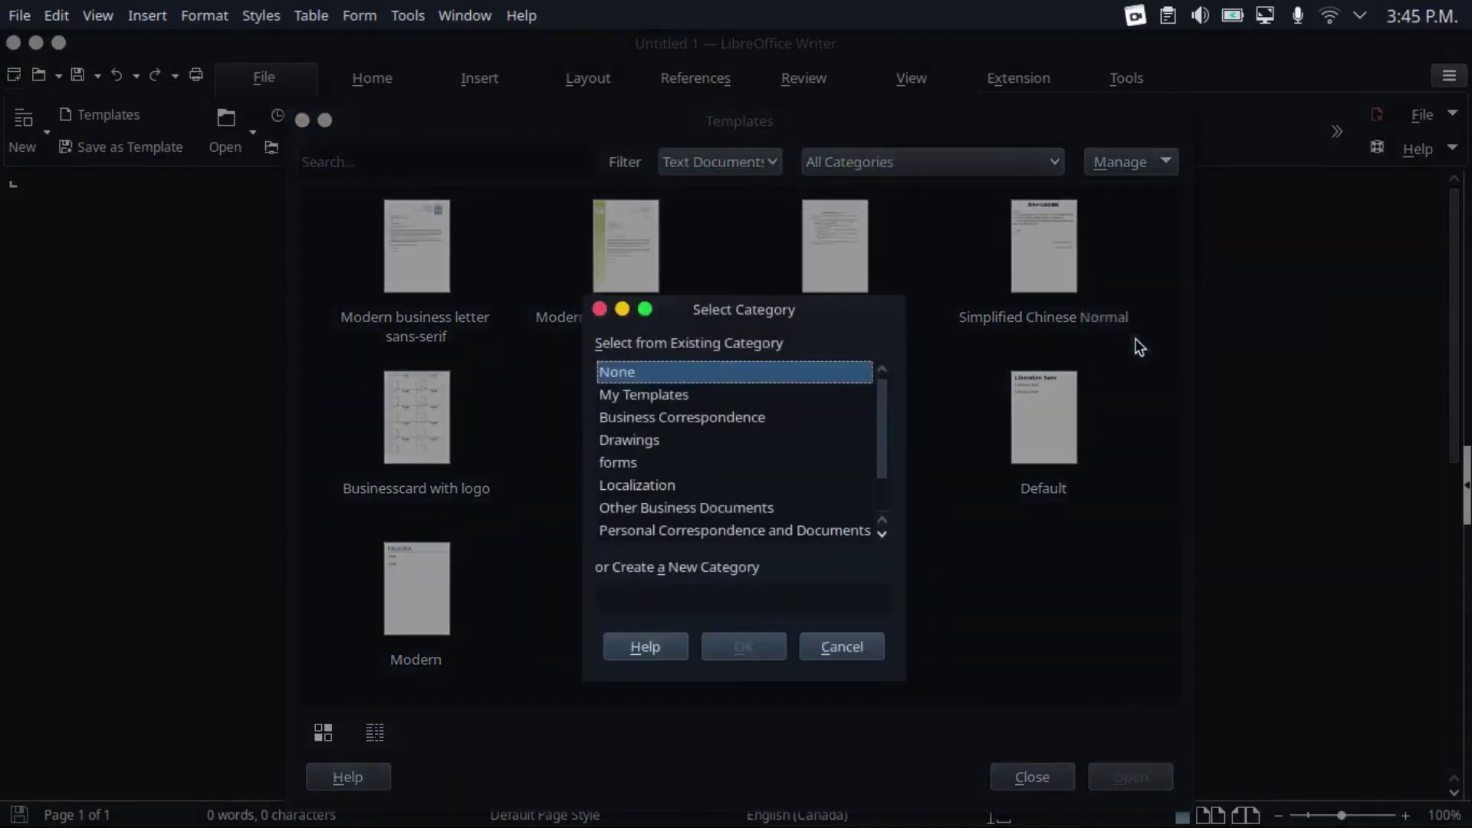
click(672, 398)
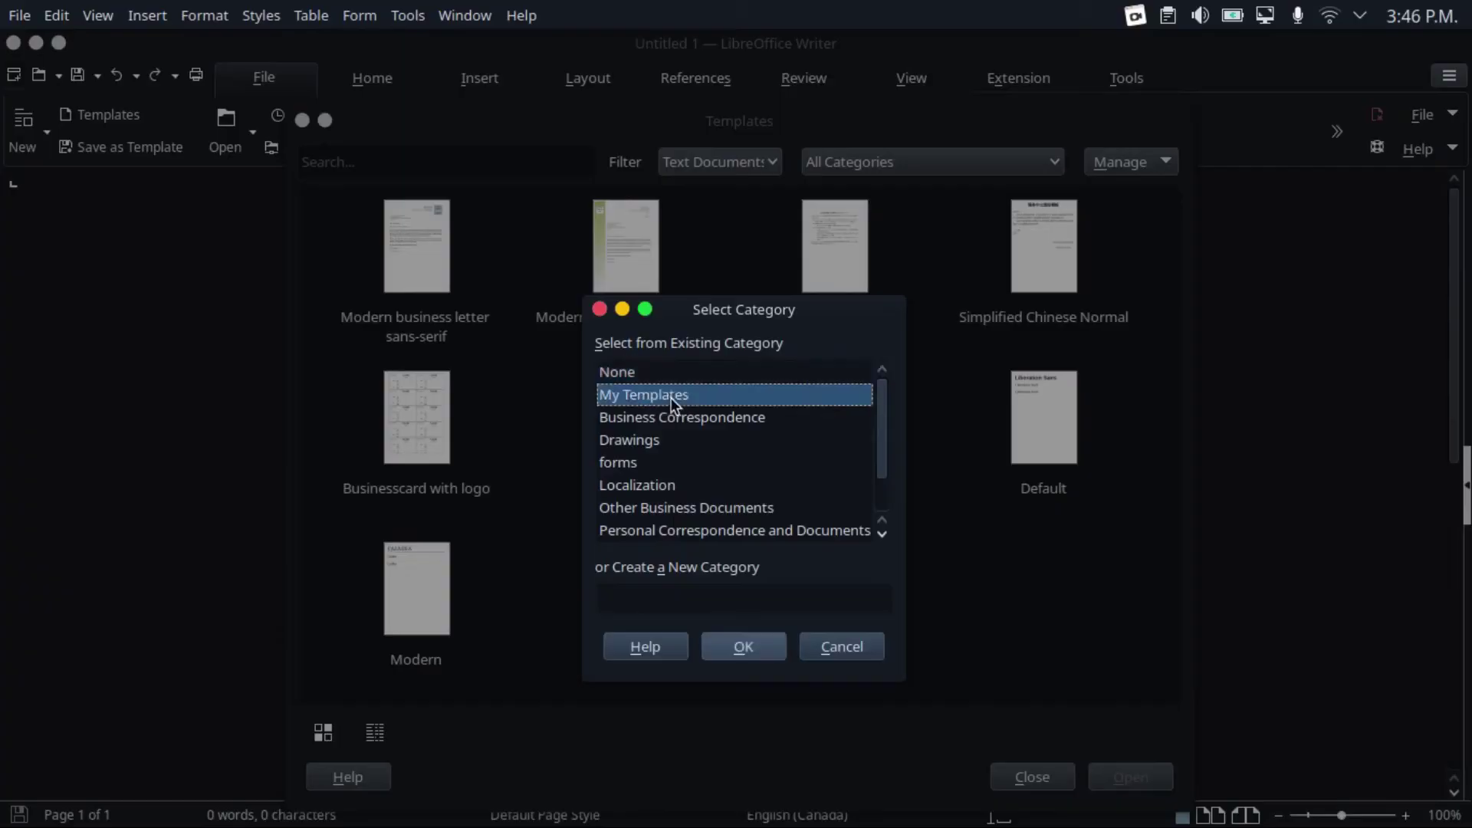
click(730, 646)
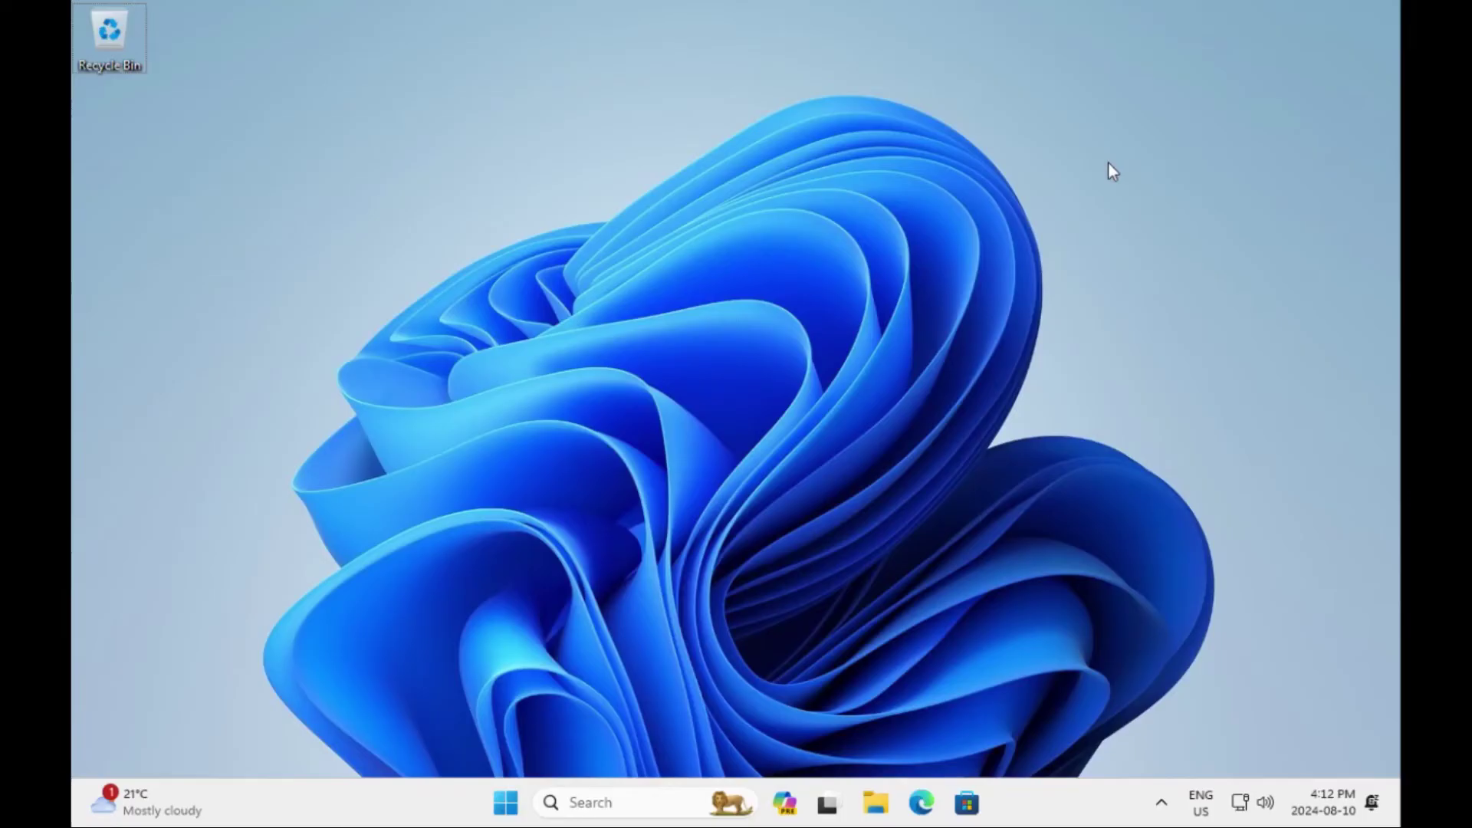
In File Explorer, browse to C:\Users\<user>\AppData\Roaming\Microsoft to locate its Templates folder
click(879, 802)
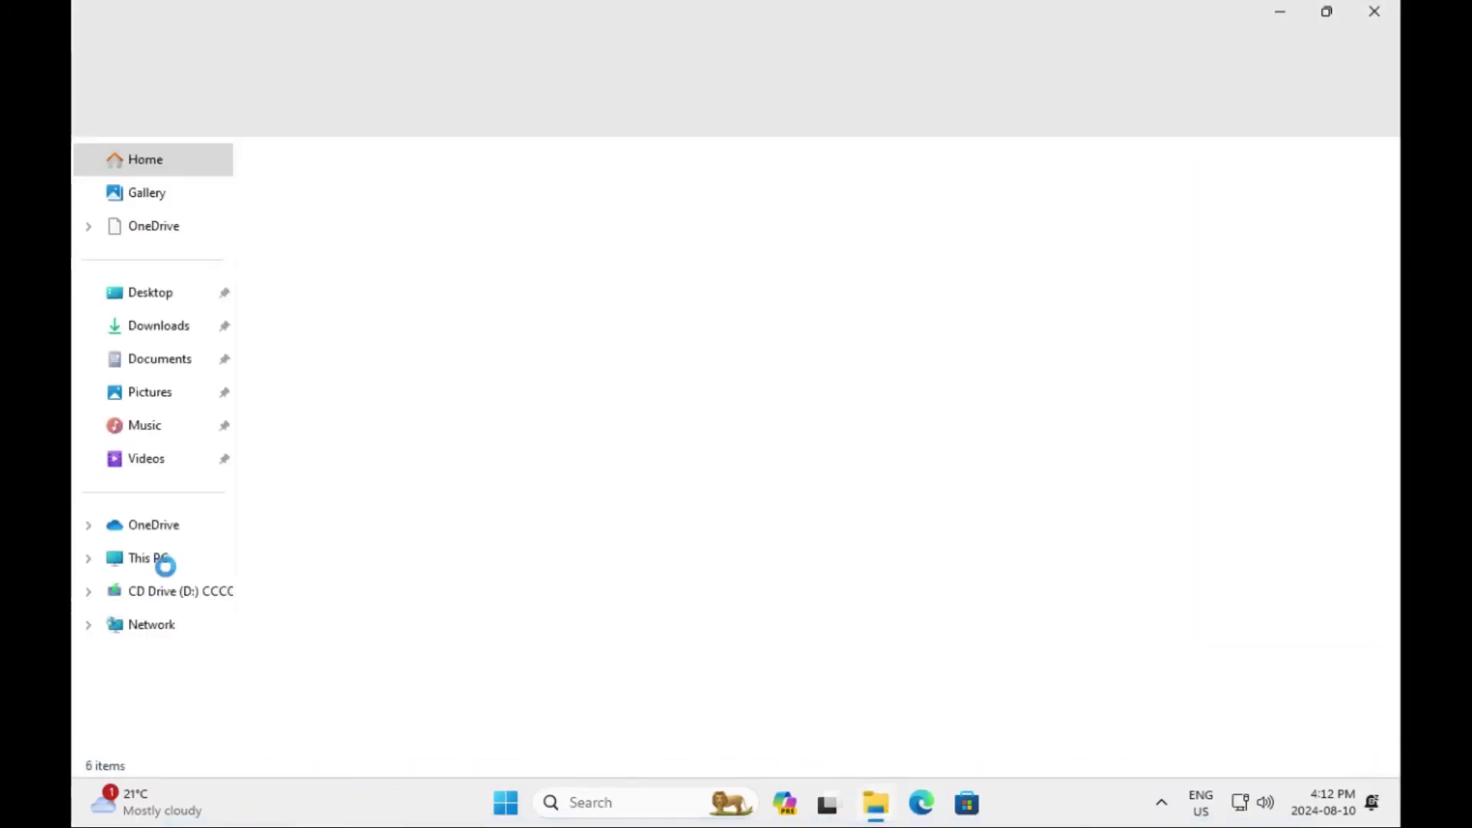
click(164, 566)
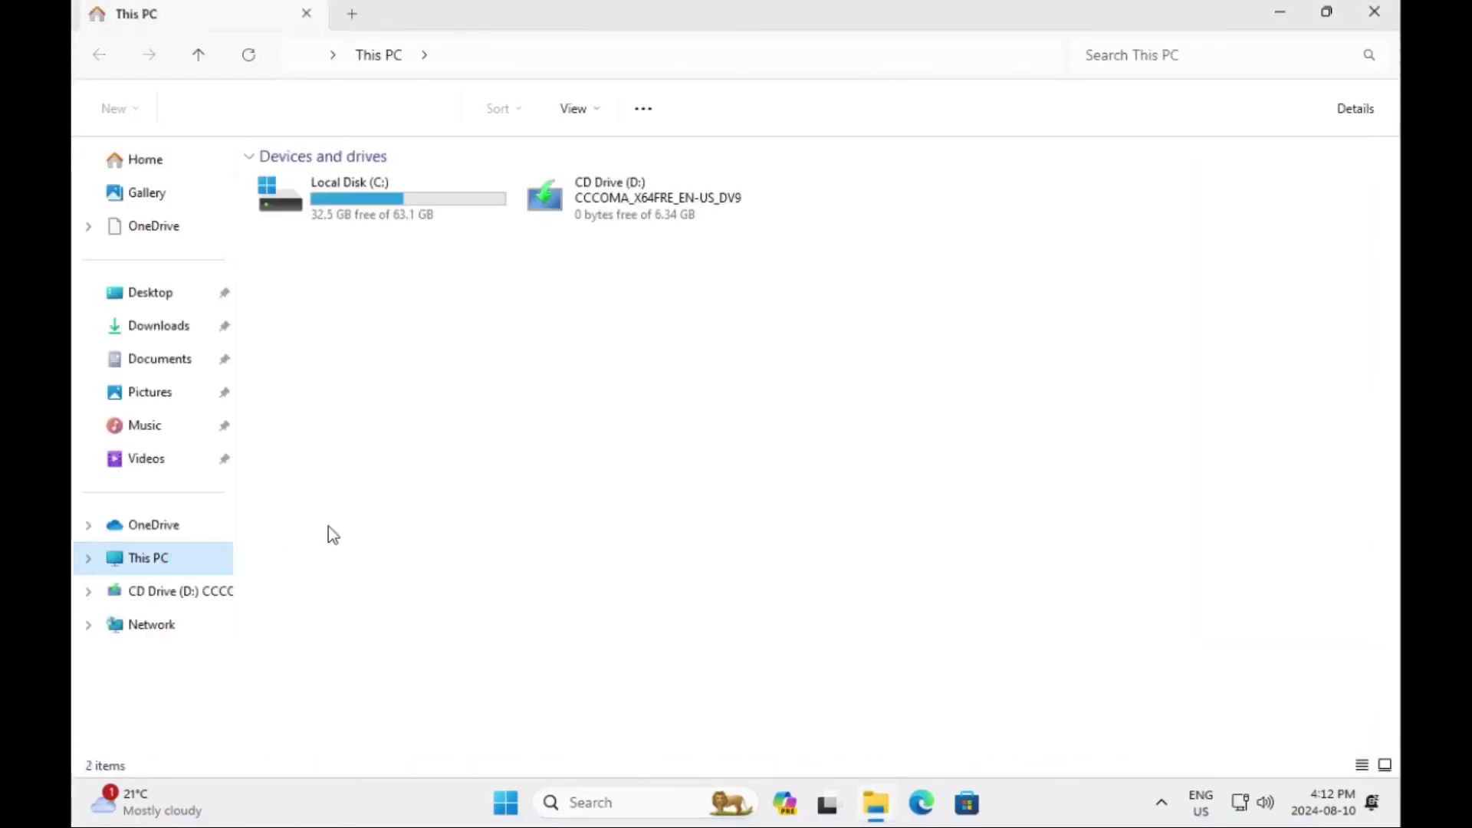
double_click(449, 218)
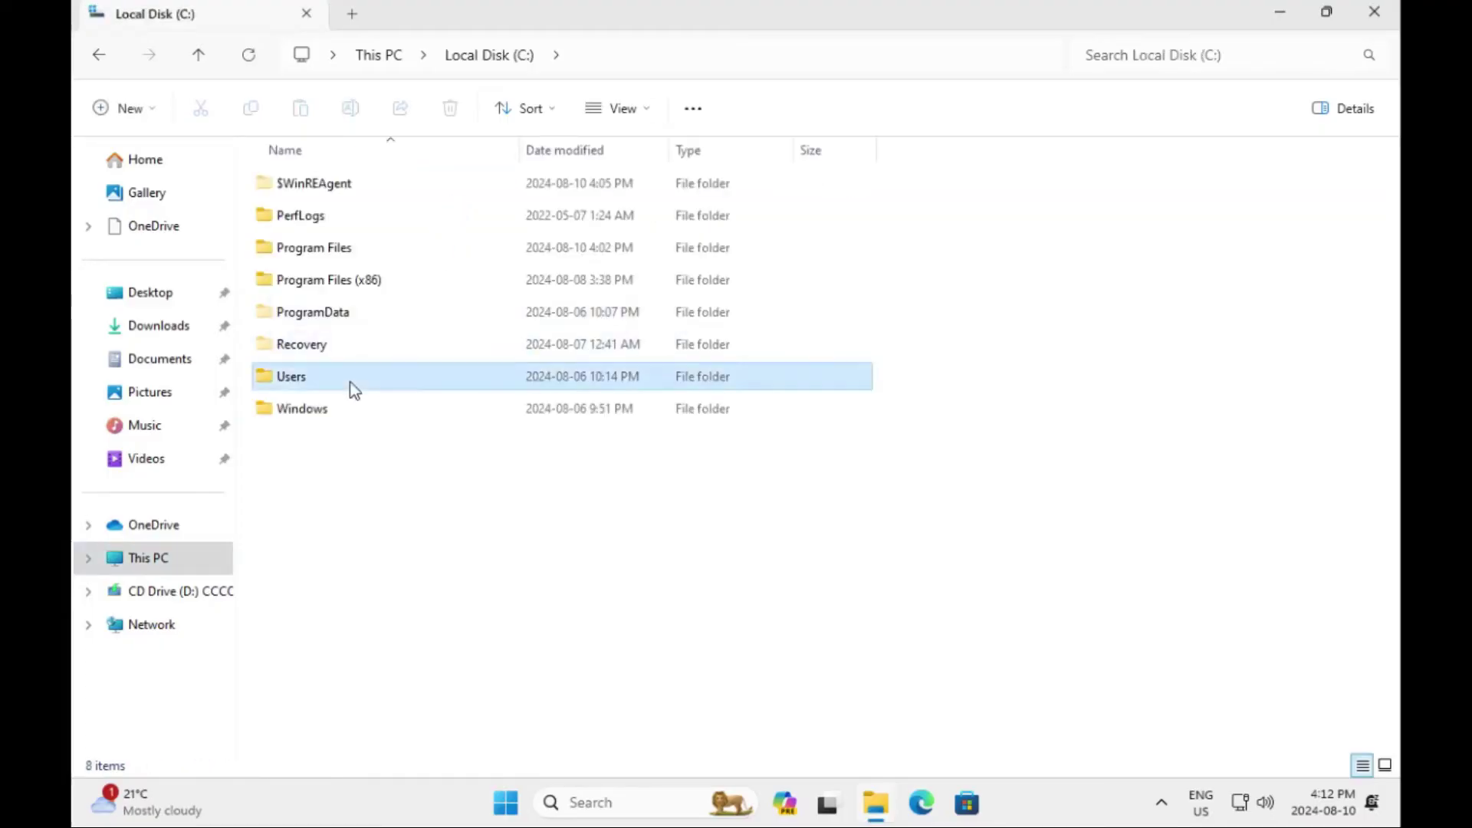
double_click(352, 387)
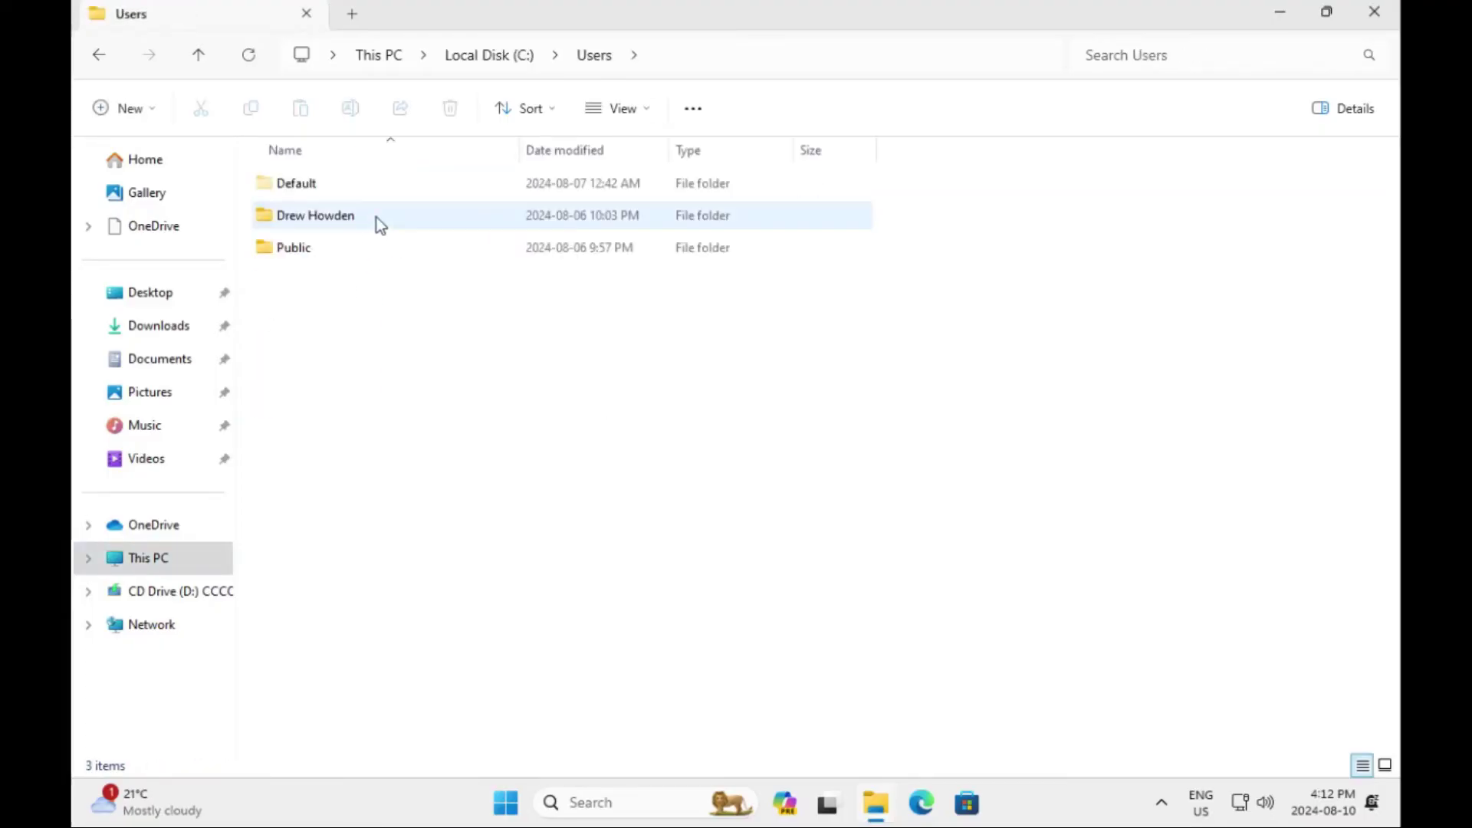
double_click(374, 220)
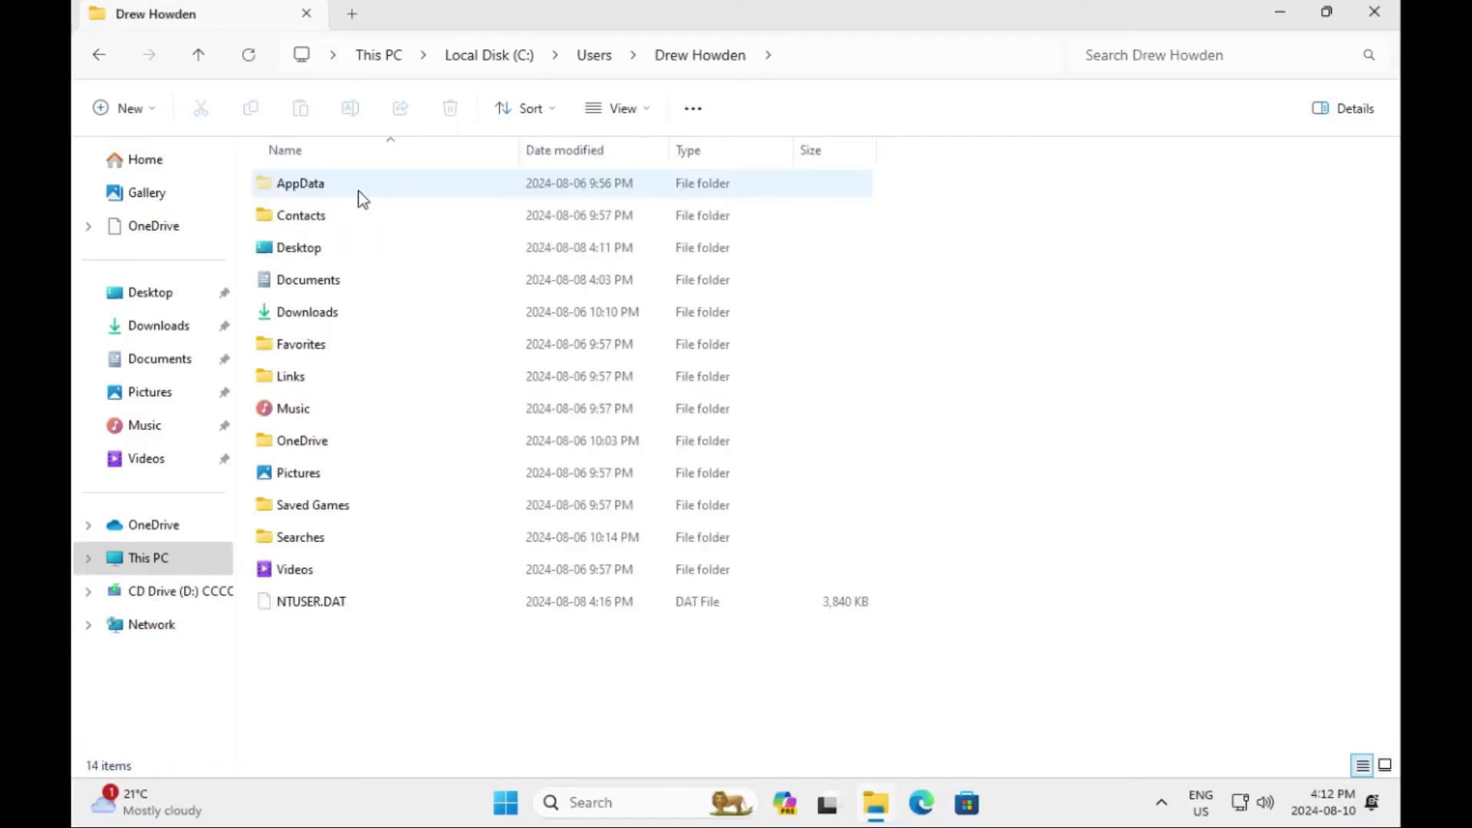
double_click(357, 190)
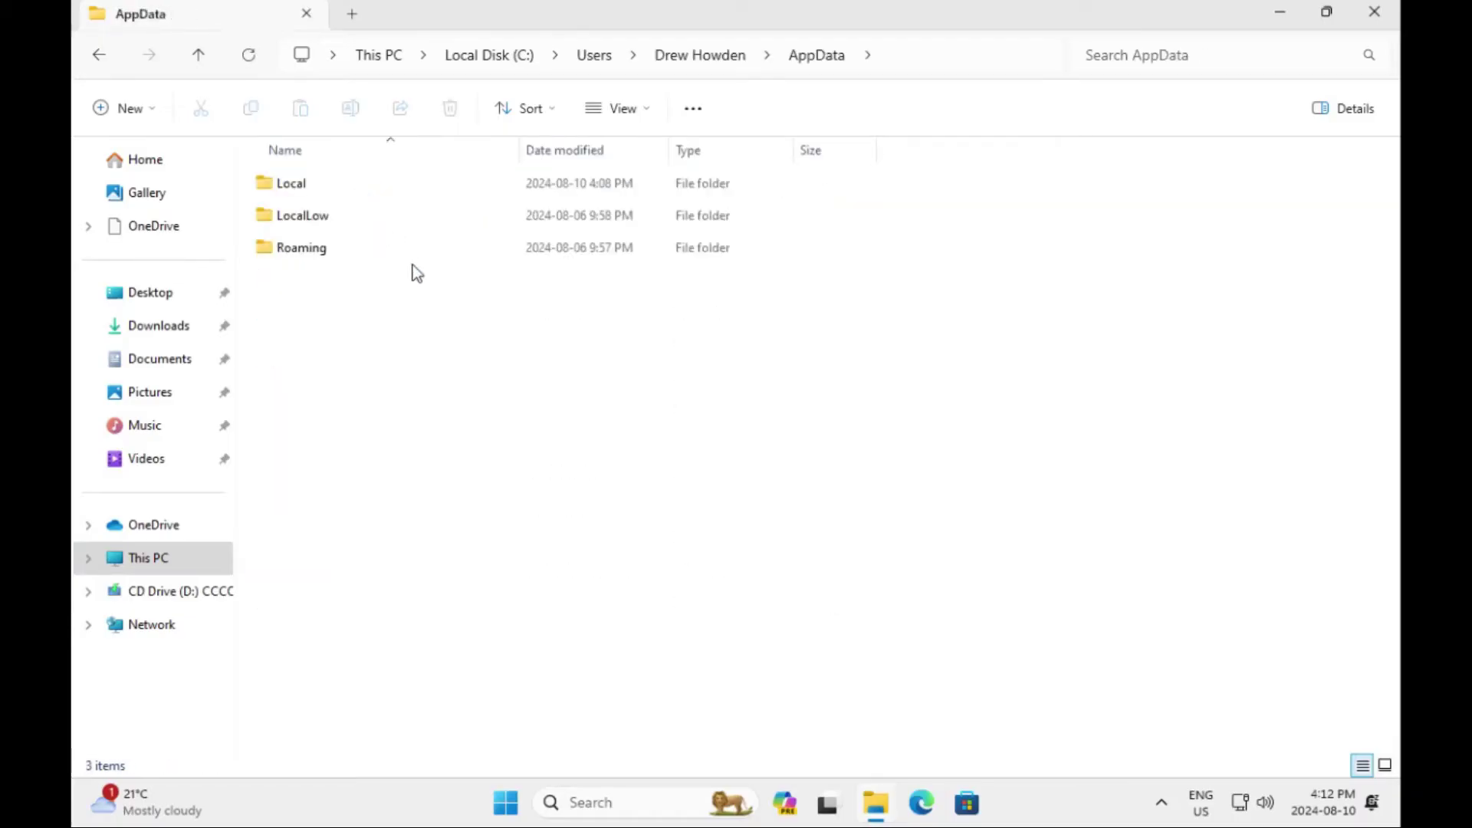
double_click(356, 251)
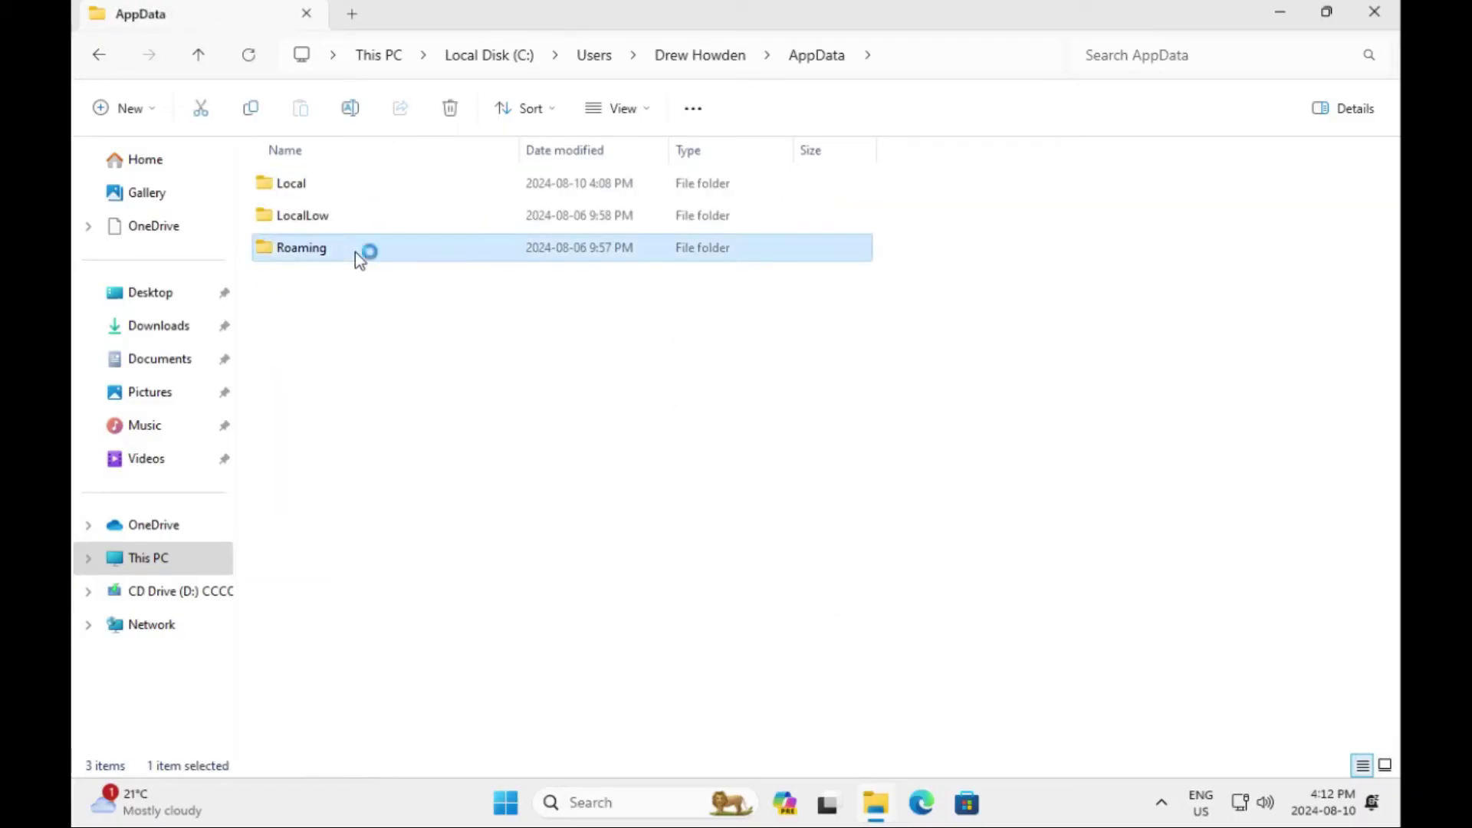
double_click(348, 226)
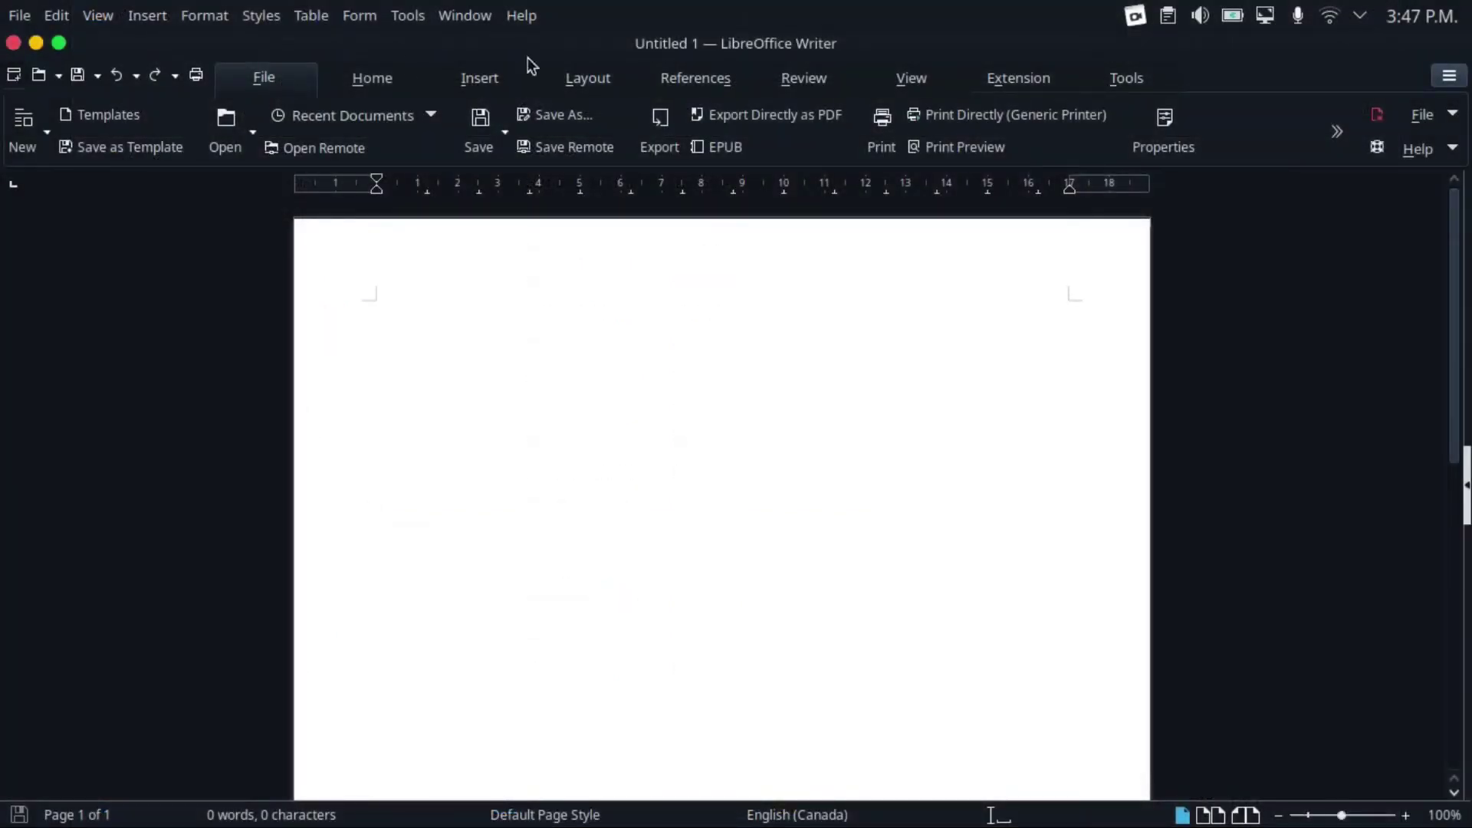
Open Writer's Extensions manager from the Extension tab and launch the online extensions site in Firefox
click(1010, 84)
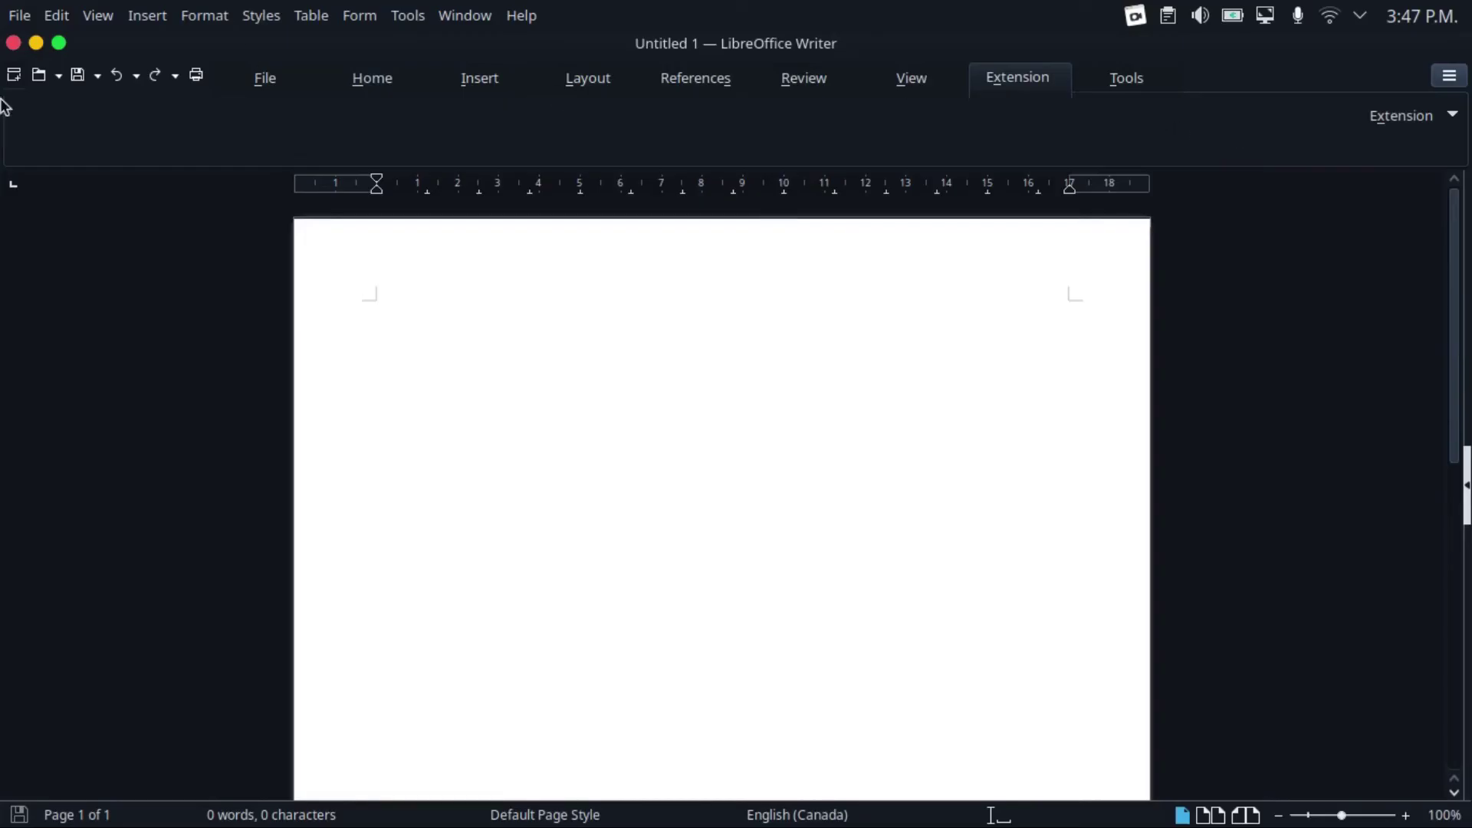
click(1443, 135)
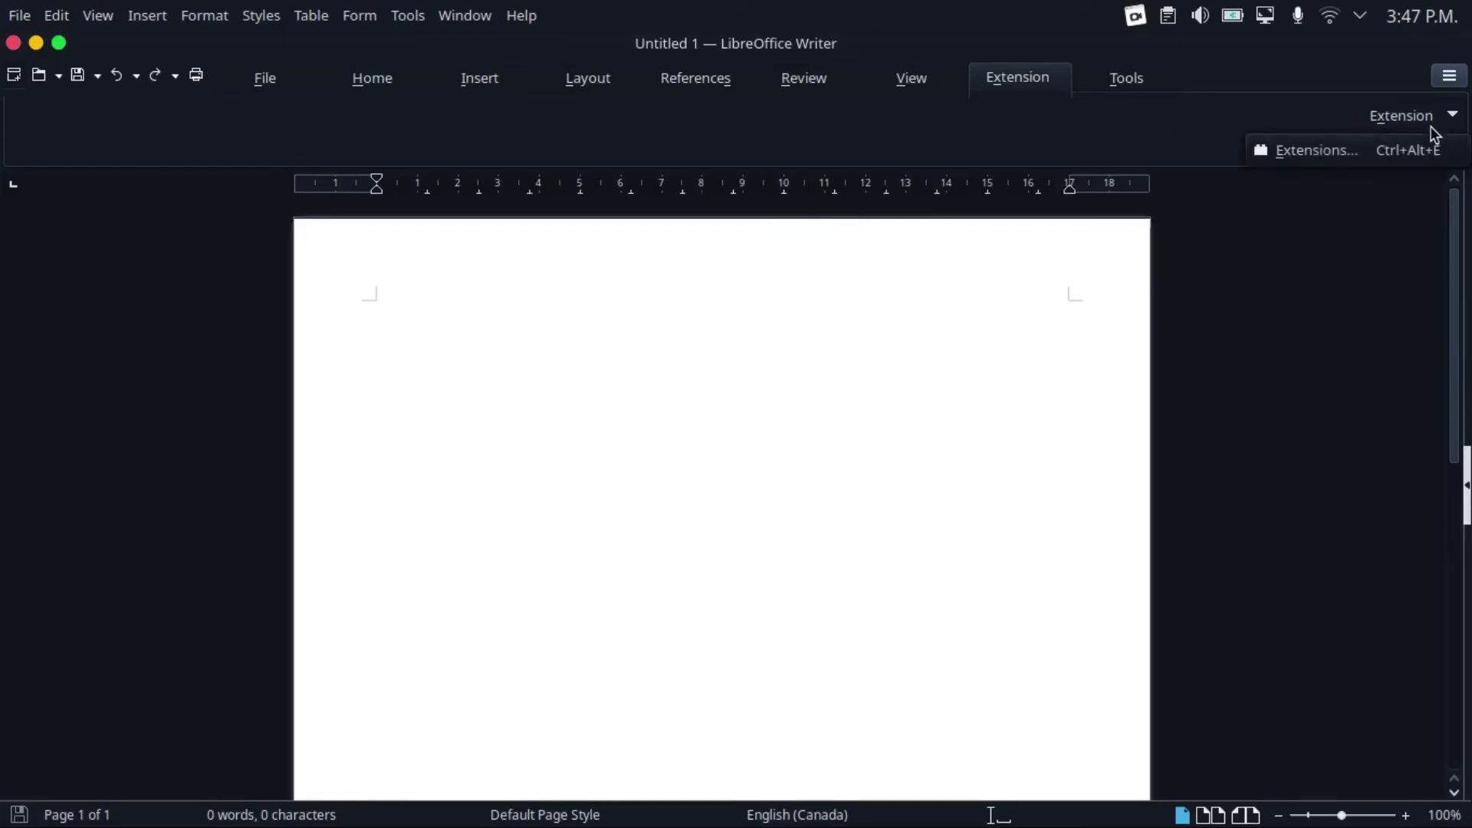
click(1379, 151)
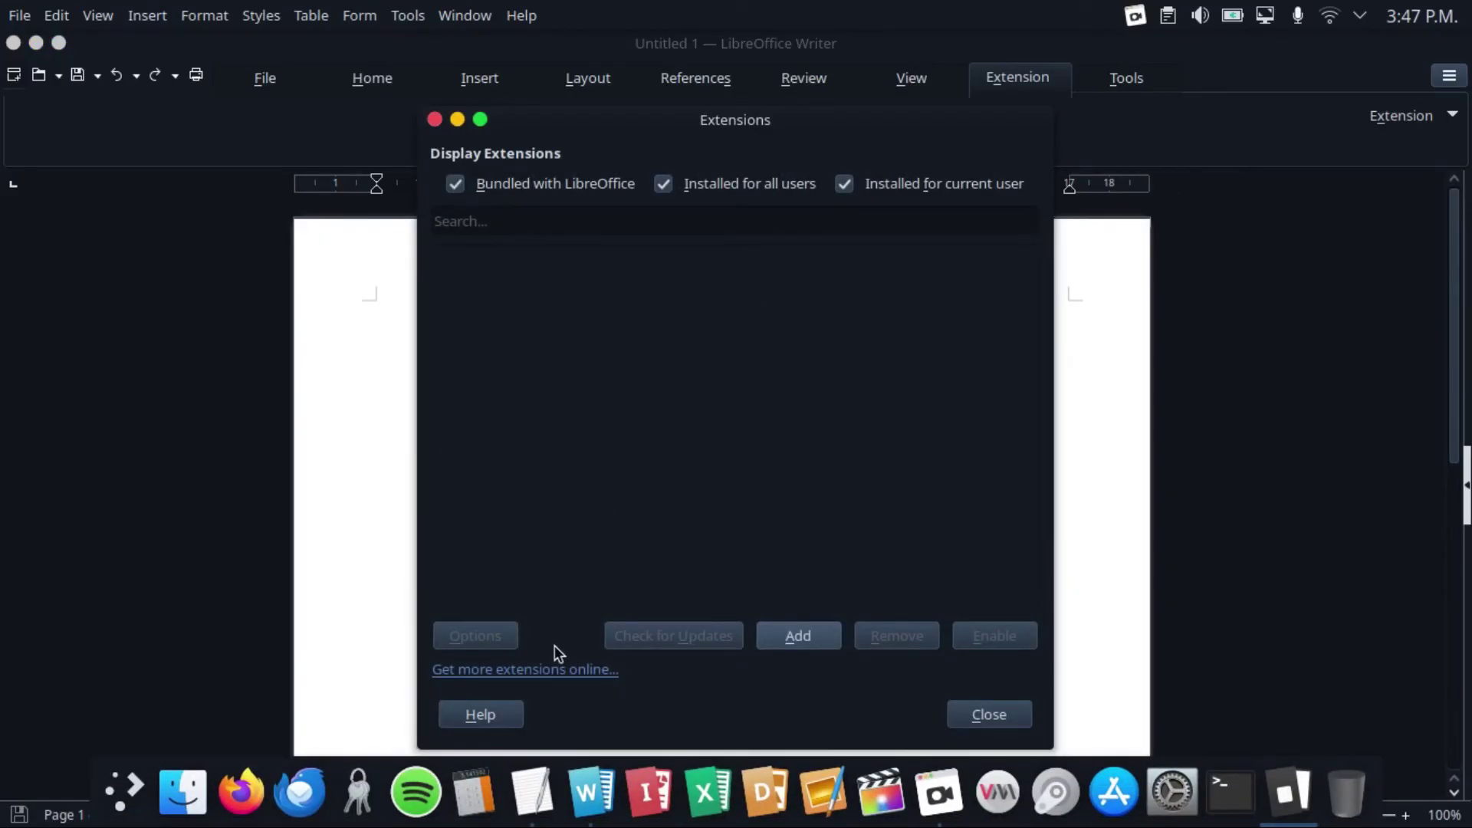
click(566, 670)
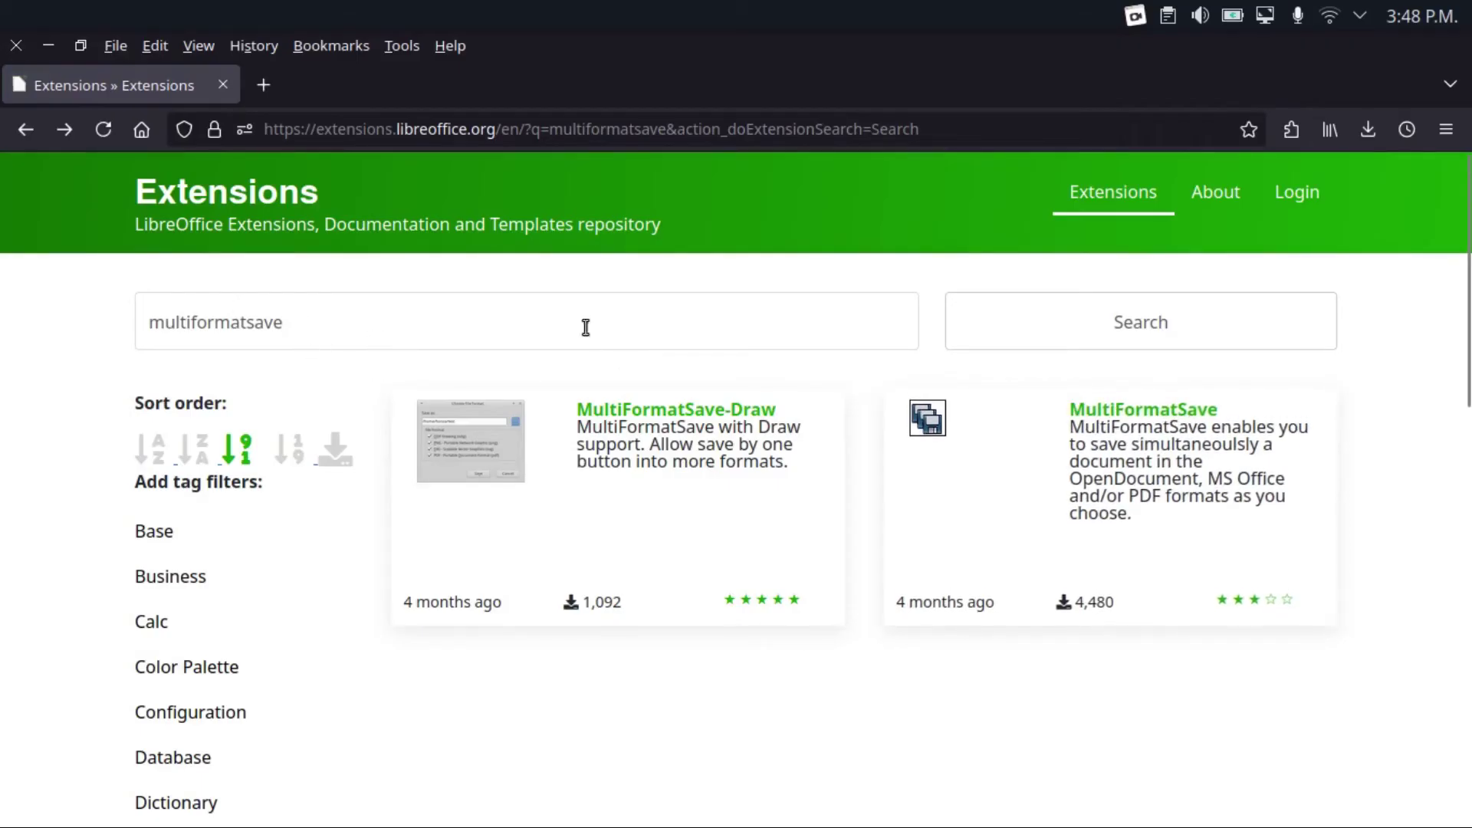
Download multiformatsave-v1-5-6.oxt from the MultiFormatSave page, then return to Writer's Extensions manager
click(290, 326)
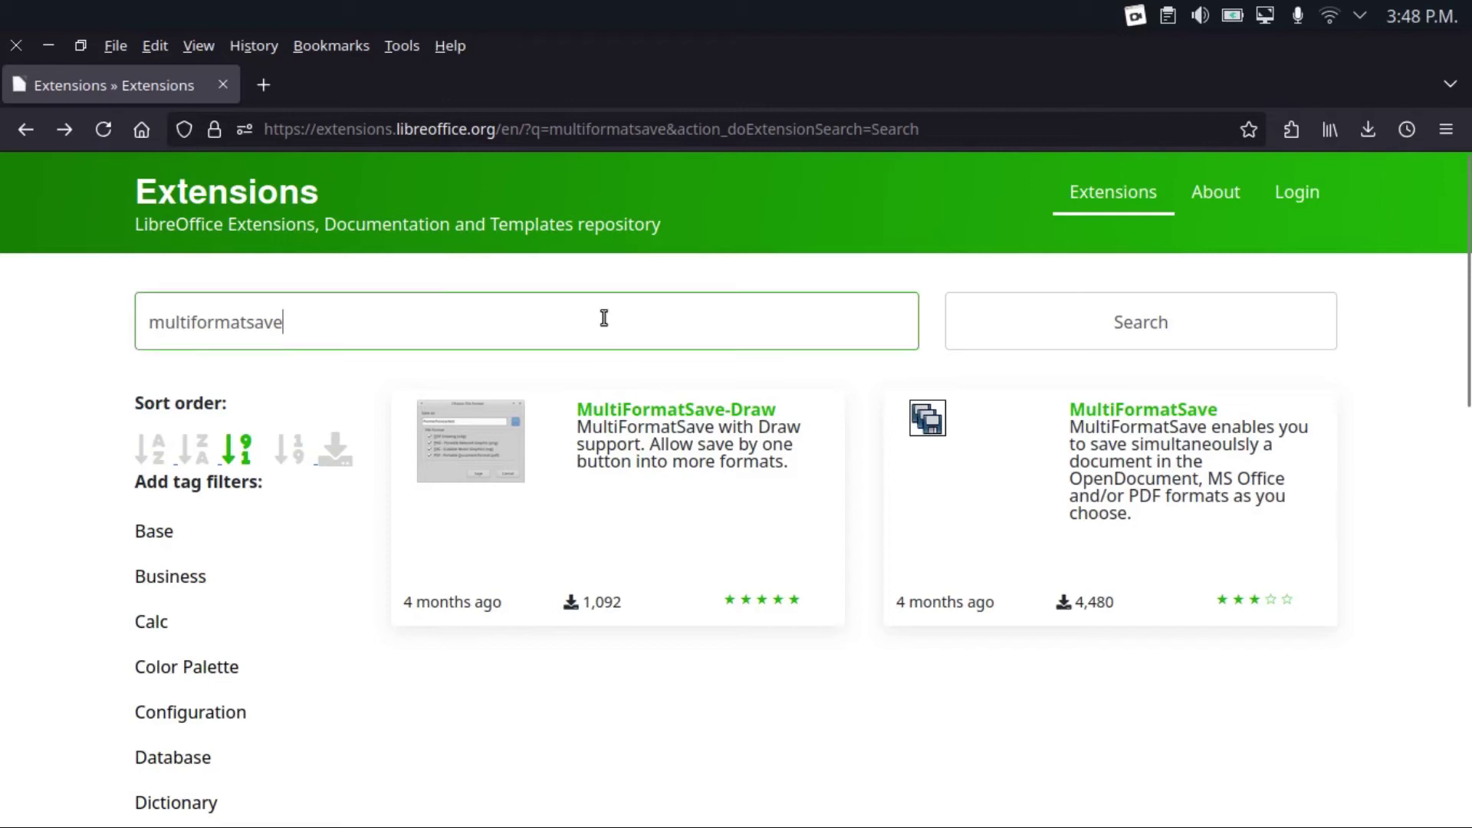
click(1090, 413)
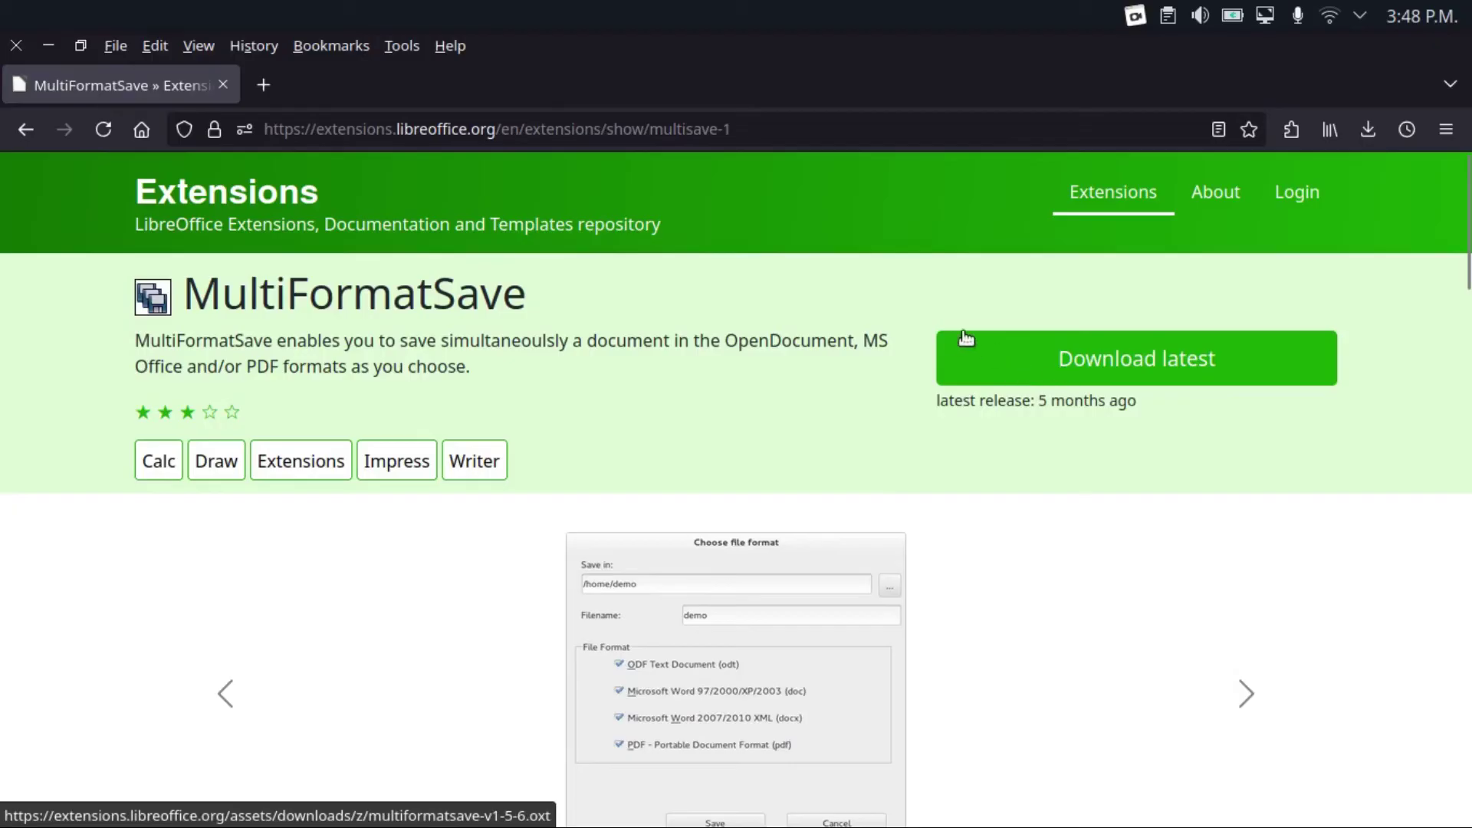
click(1051, 346)
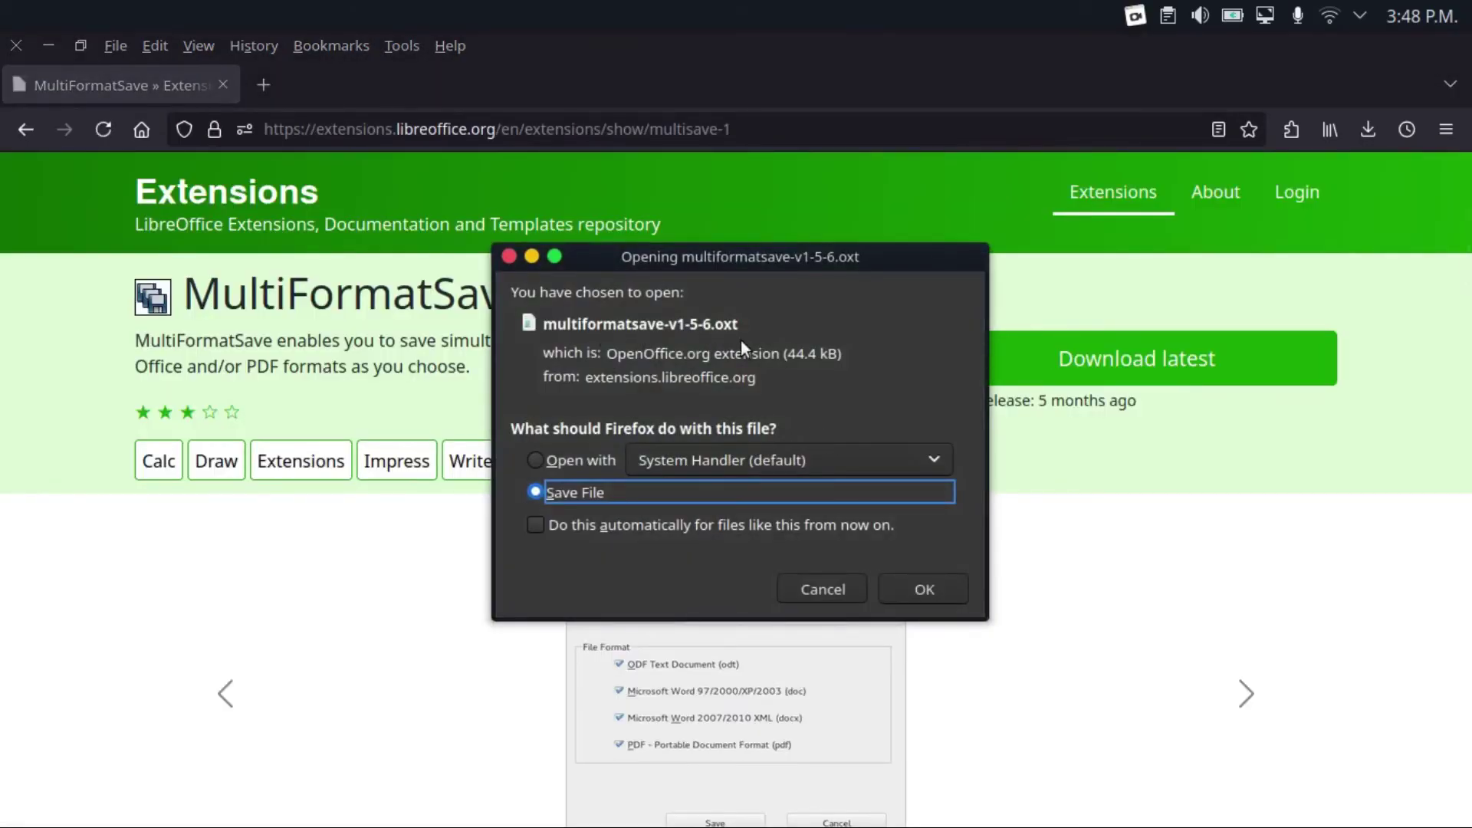
key(Return)
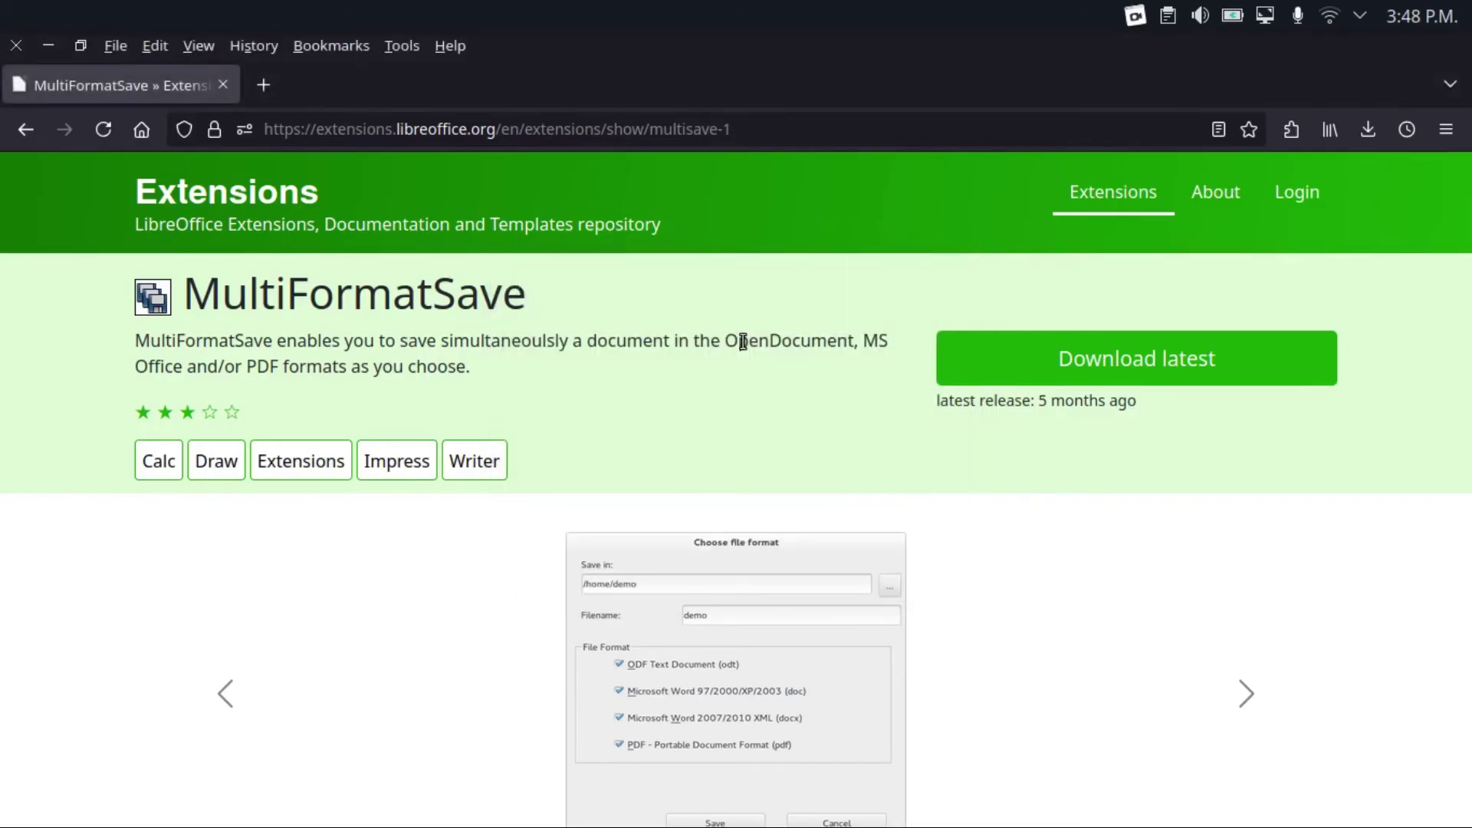
key(alt+Tab)
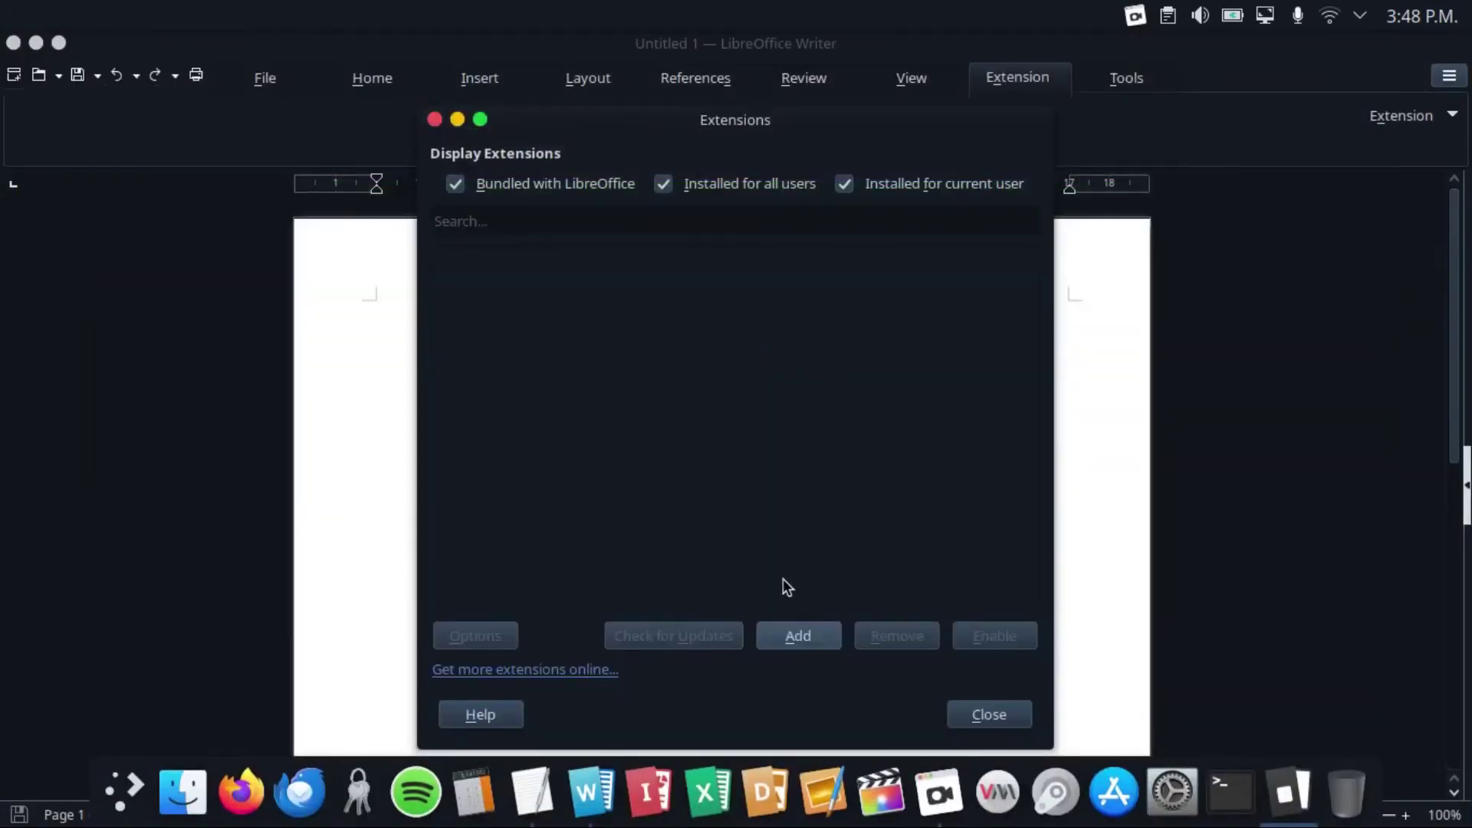
Add multiformatsave-v1-5-6.oxt from Downloads, accept its licence, close the manager and restart LibreOffice
click(798, 636)
click(791, 639)
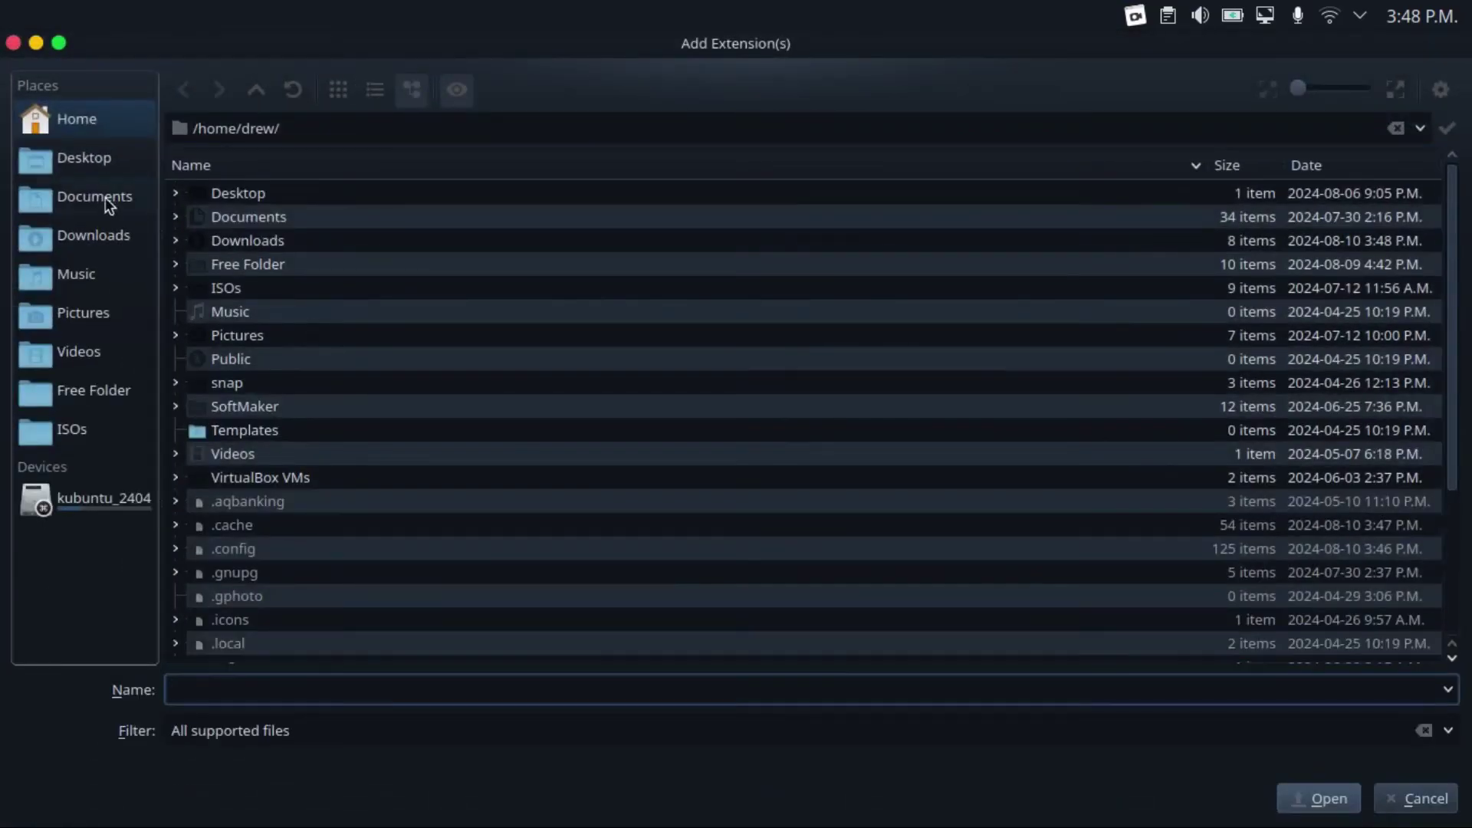
click(92, 236)
click(368, 201)
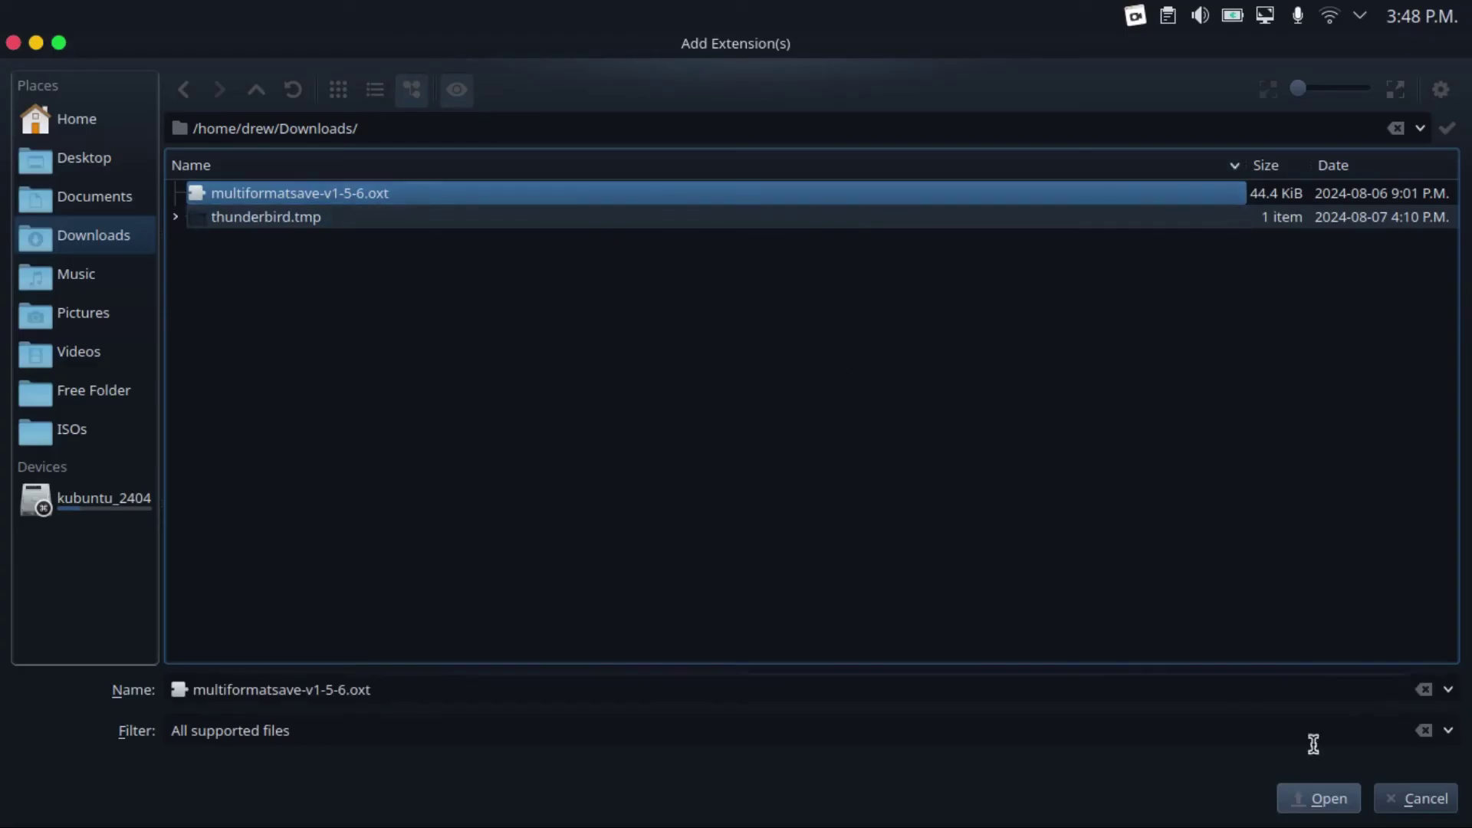
click(1329, 798)
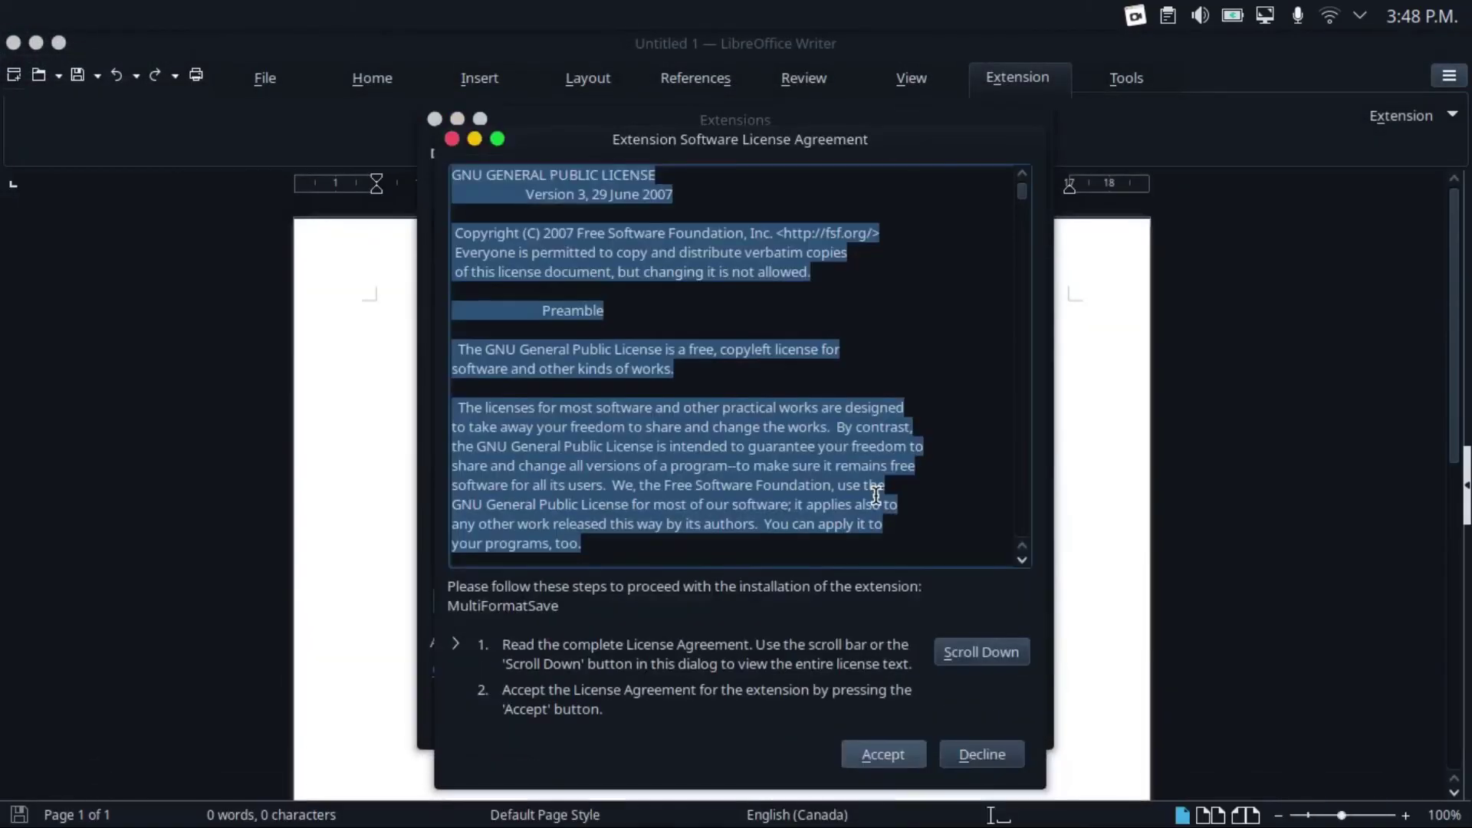
click(907, 752)
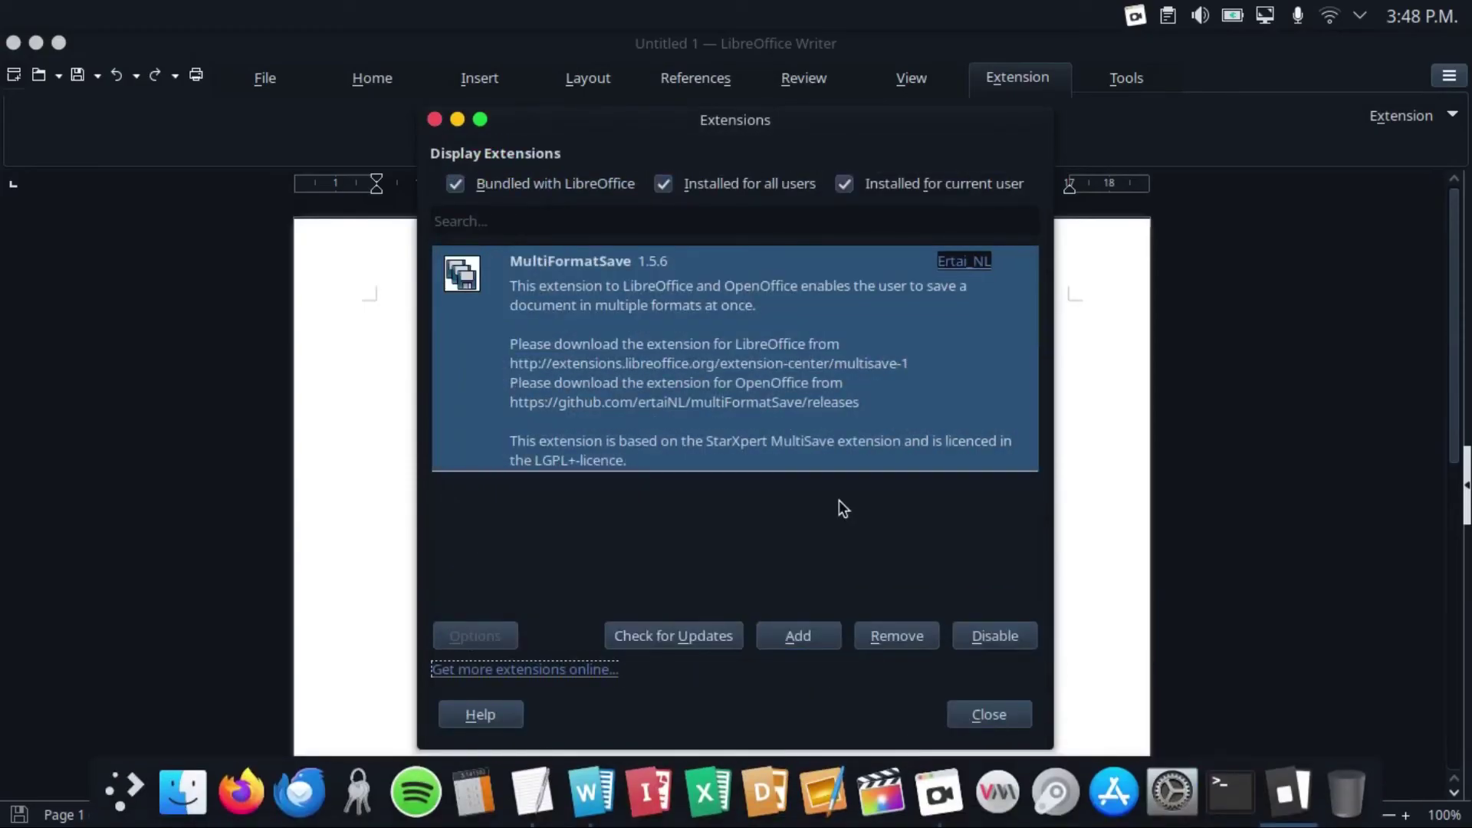
click(977, 714)
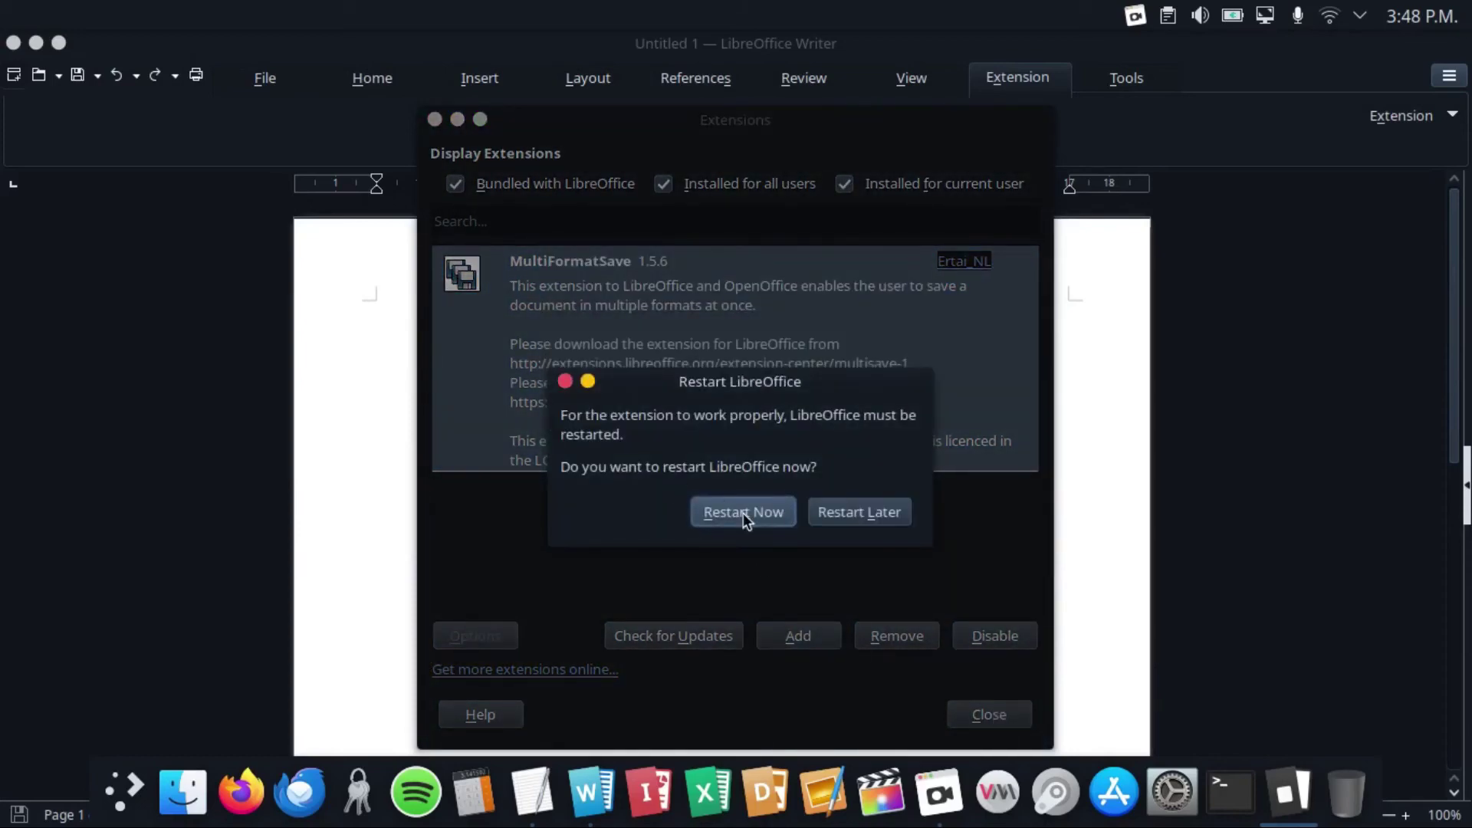
click(743, 513)
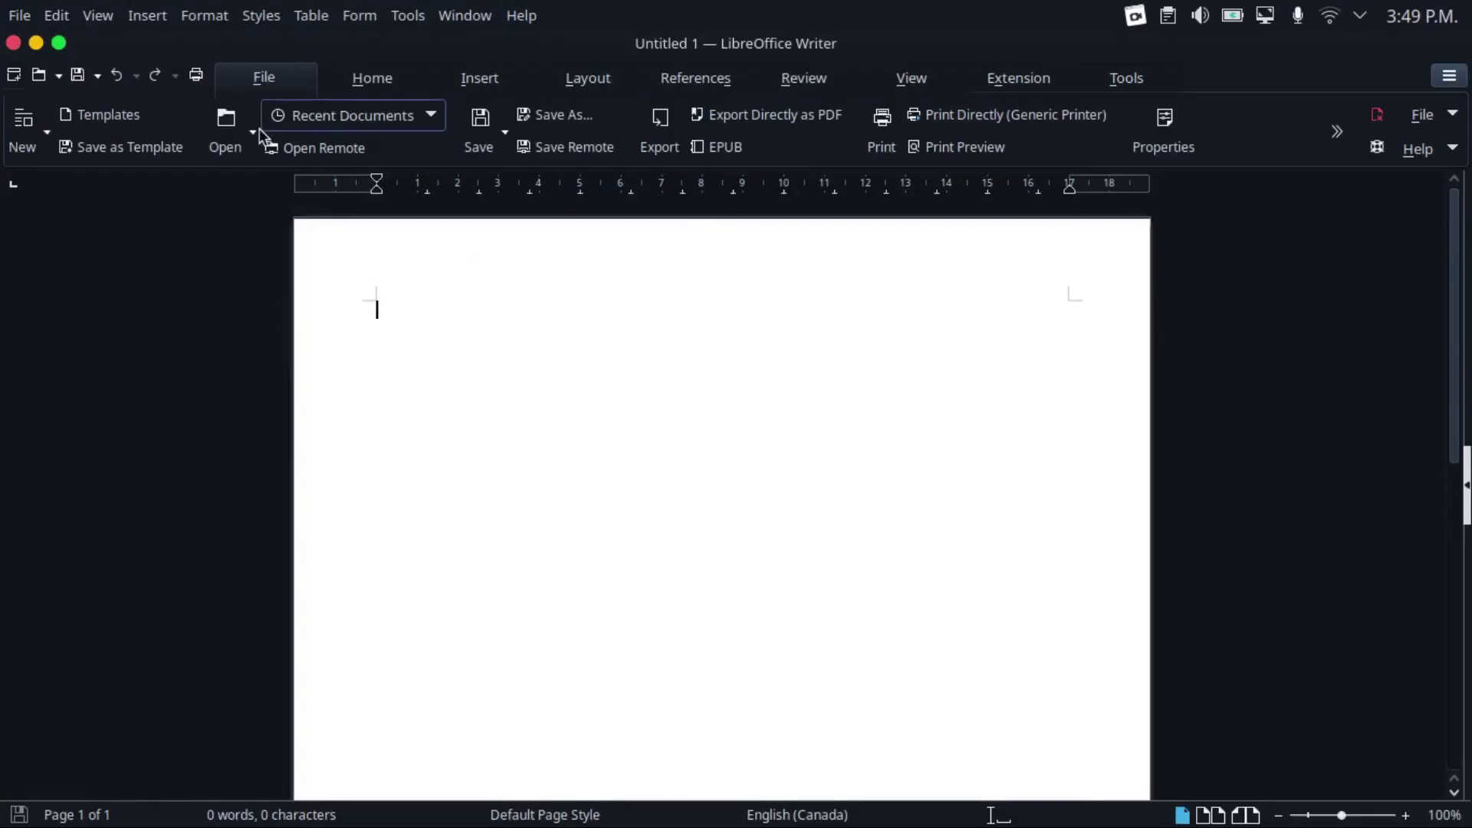
Type 'This is a test file.' into the blank Untitled 1 document
scroll(256, 131, down, 1)
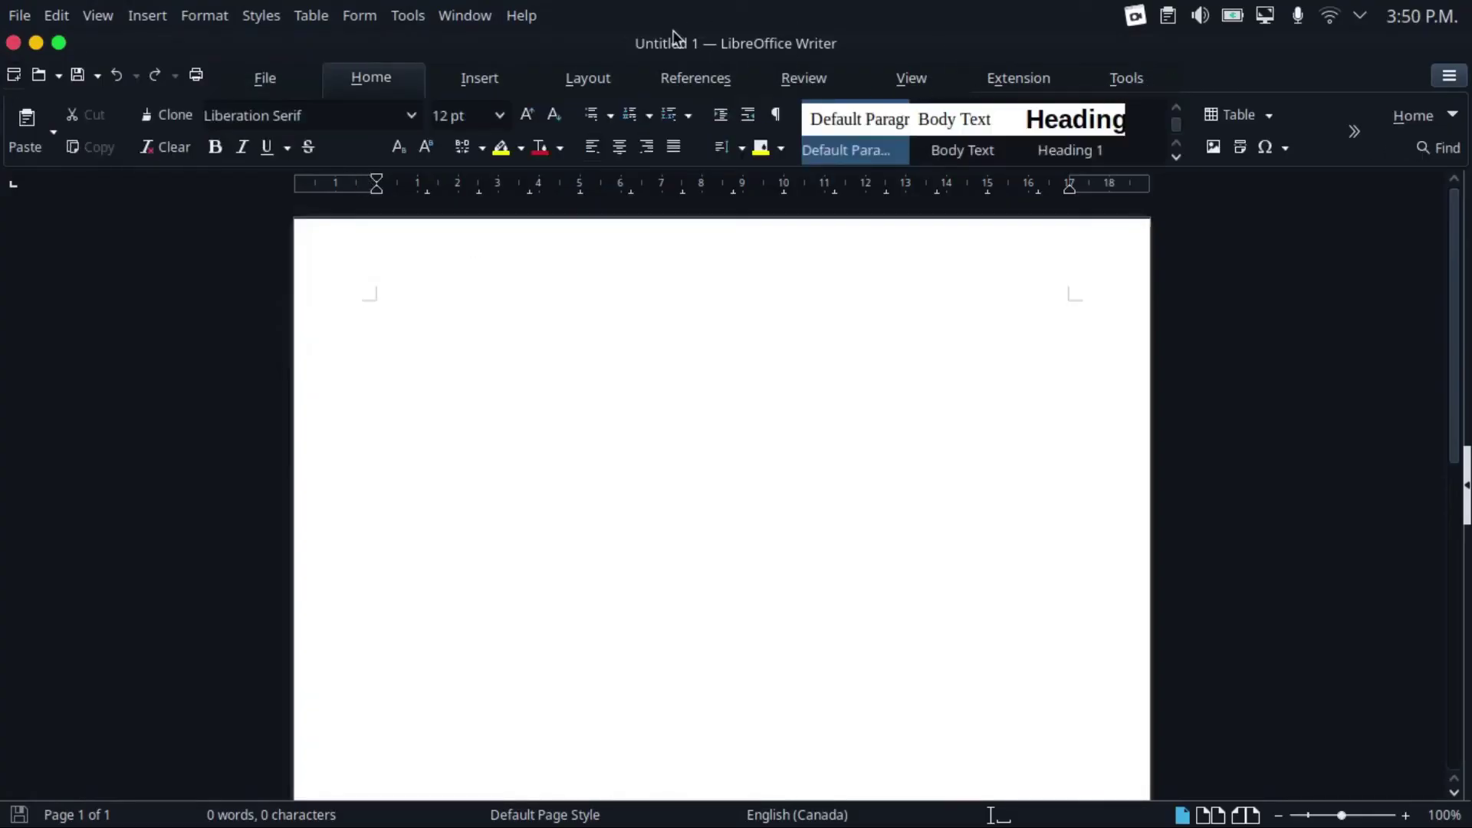
click(19, 15)
mouse_move(98, 15)
mouse_move(20, 15)
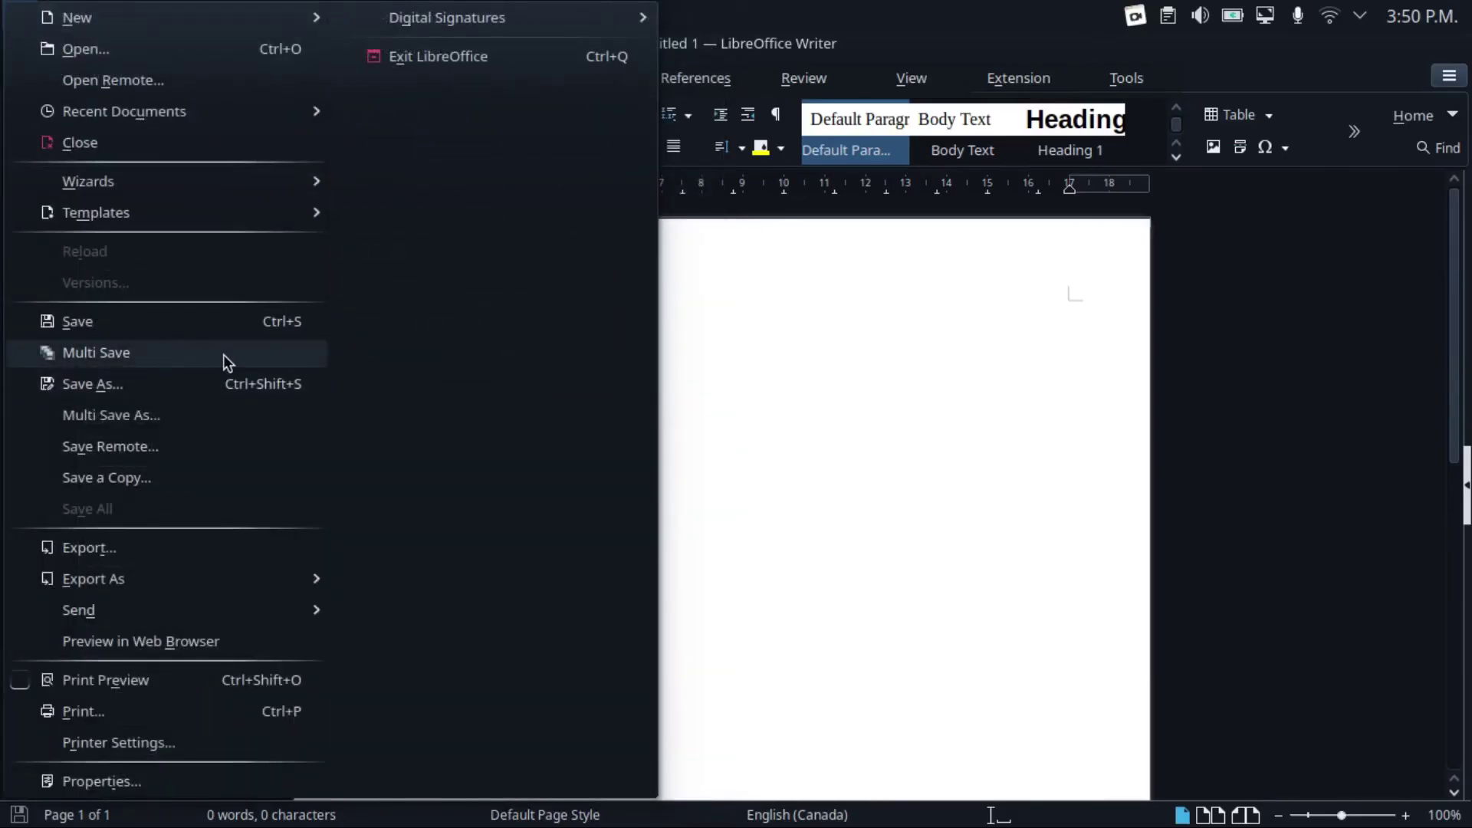
click(698, 299)
text(This is a test file.)
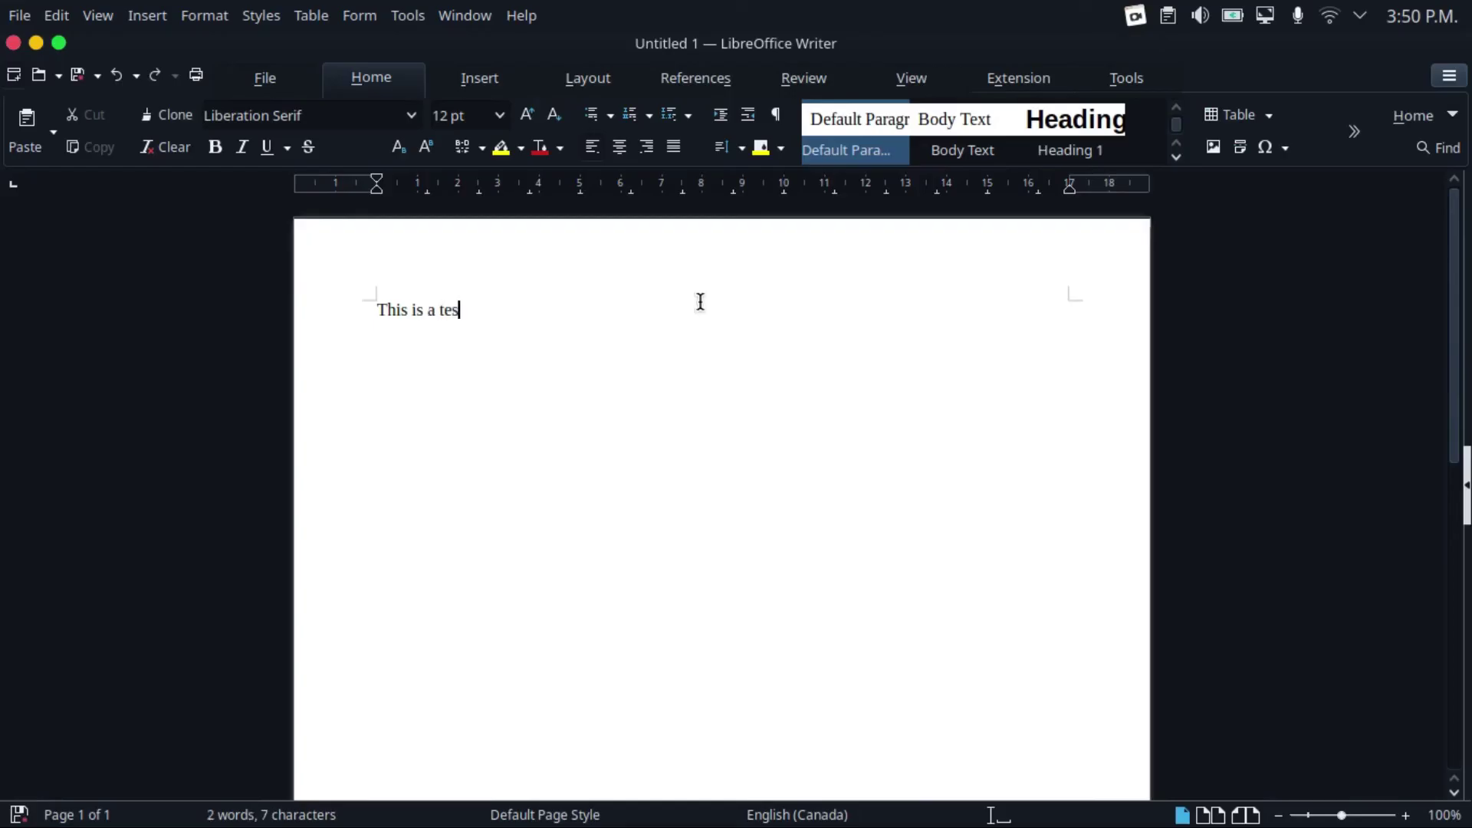
click(20, 15)
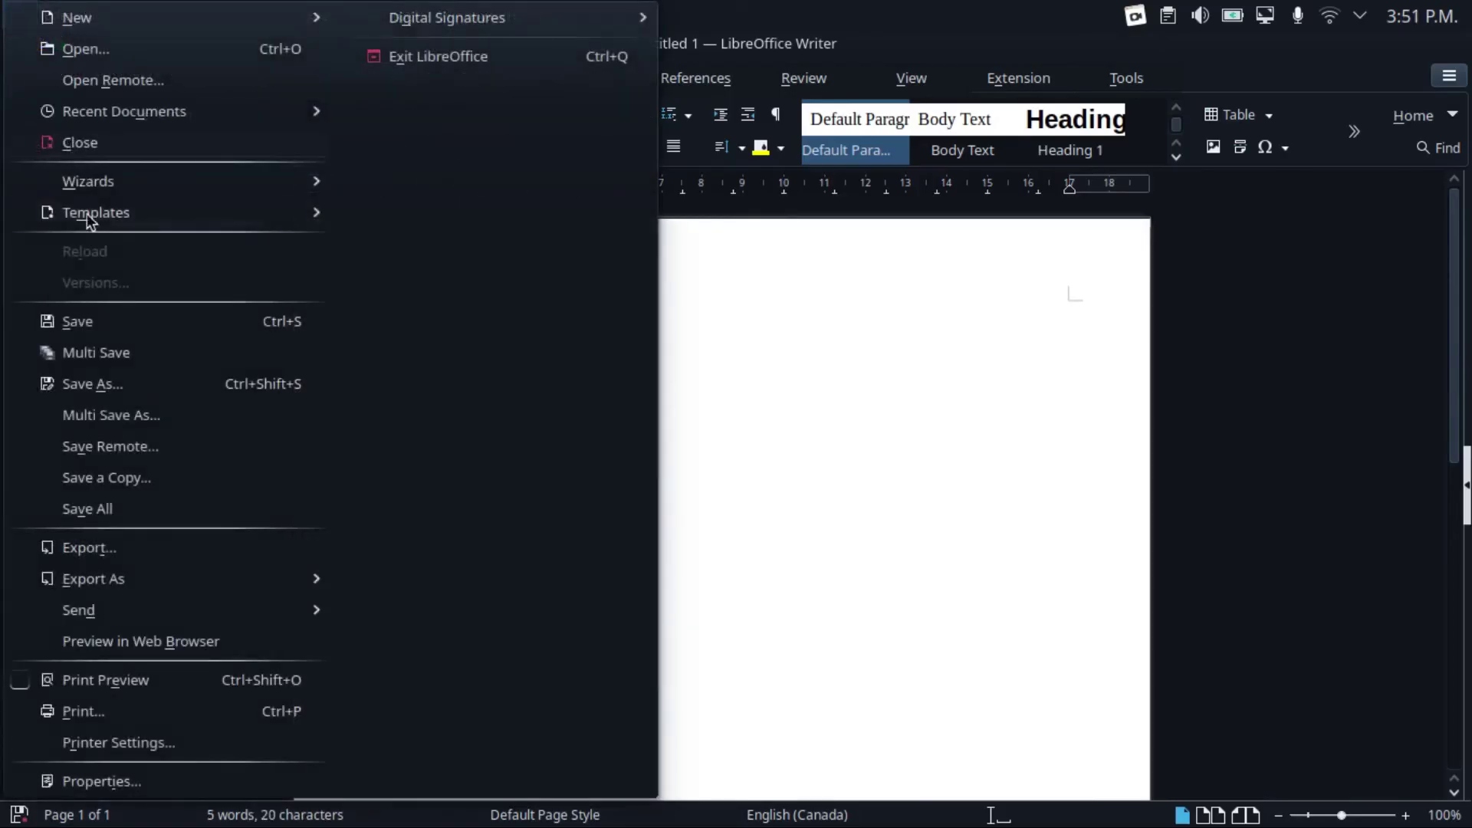
Use Multi Save to save the document as Test on the Desktop in docx and PDF only, excluding odt and doc
click(144, 352)
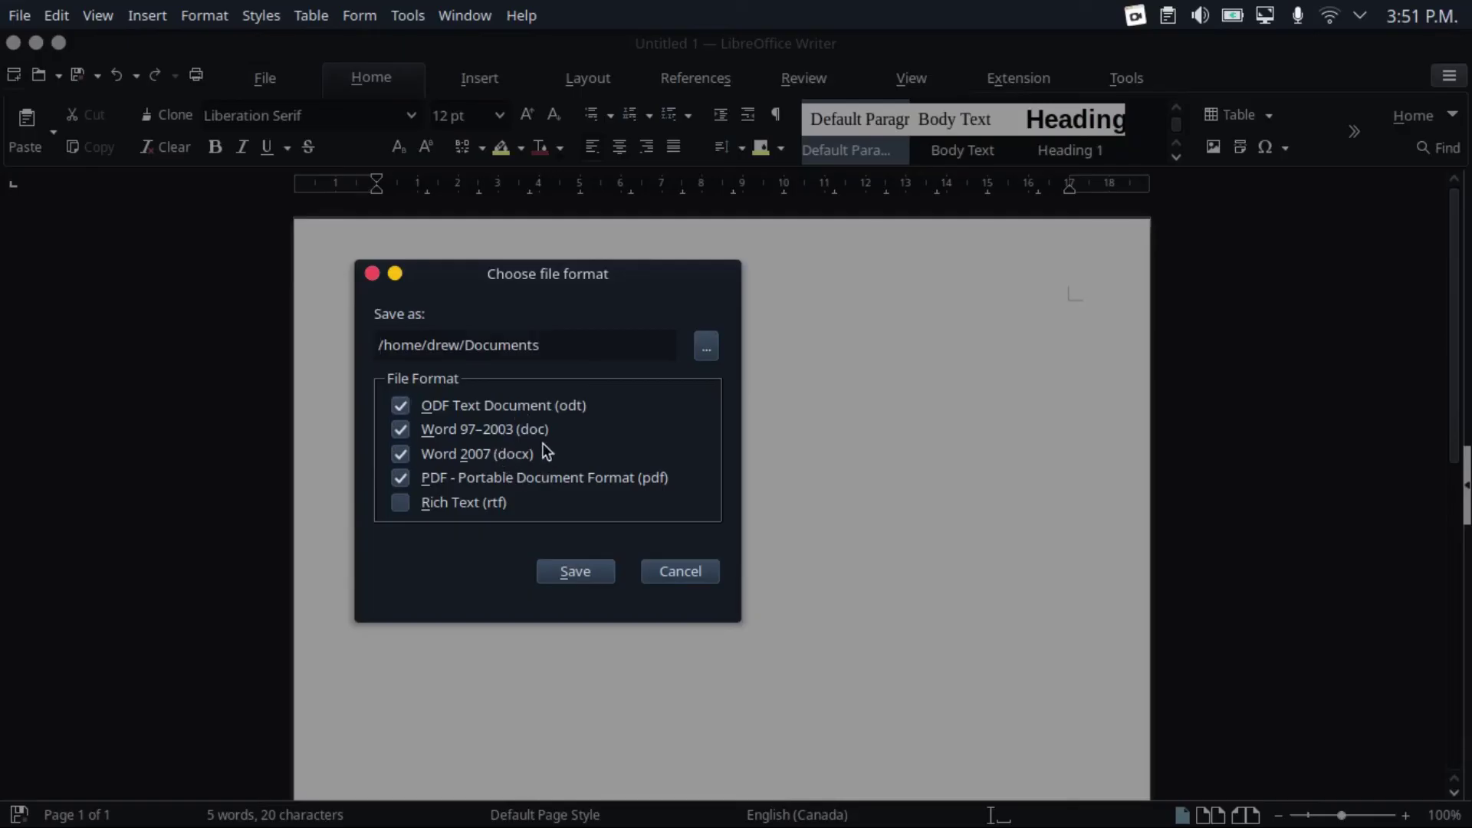
click(530, 430)
click(454, 408)
click(704, 345)
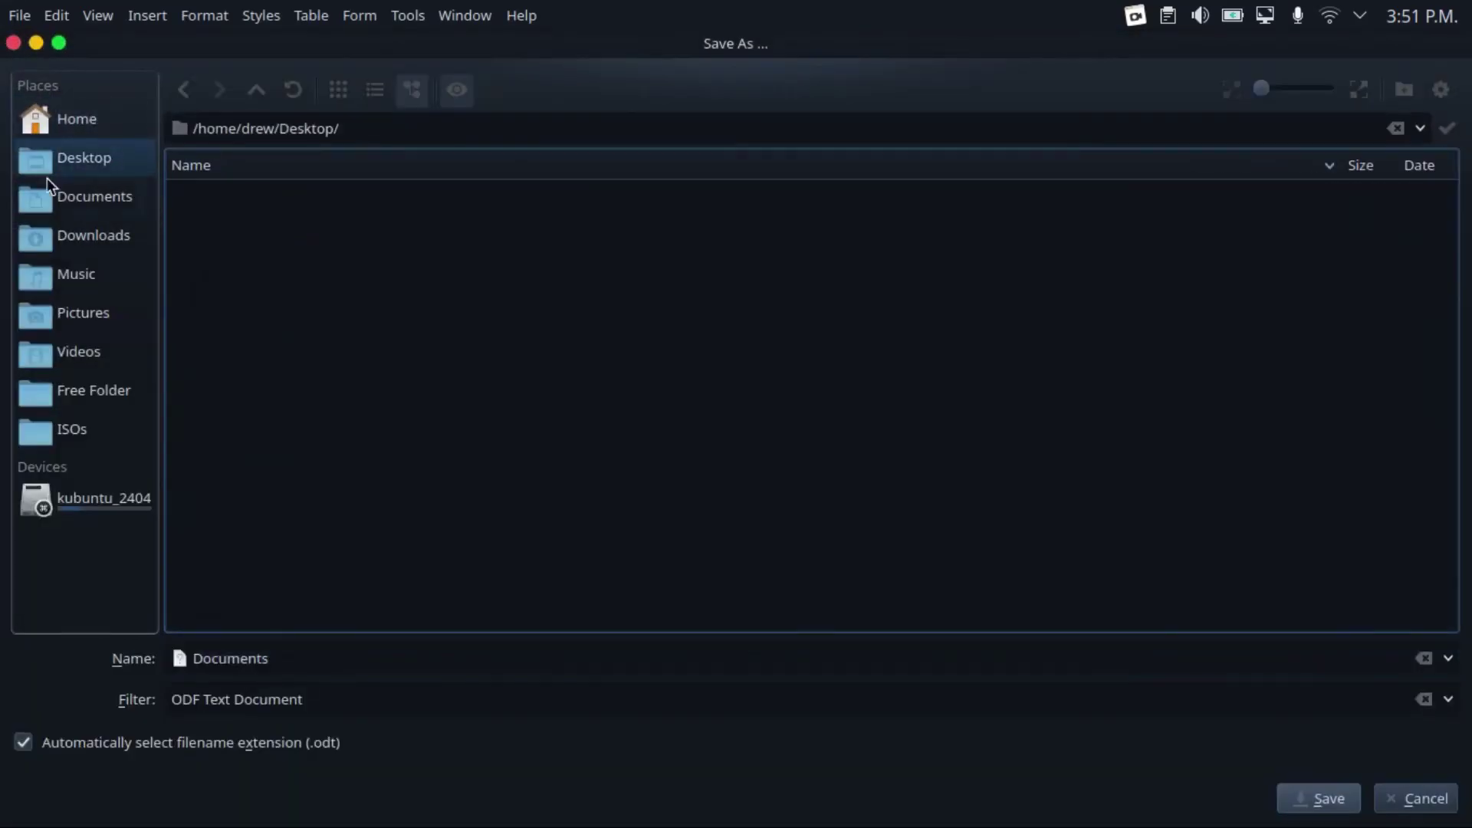
double_click(236, 657)
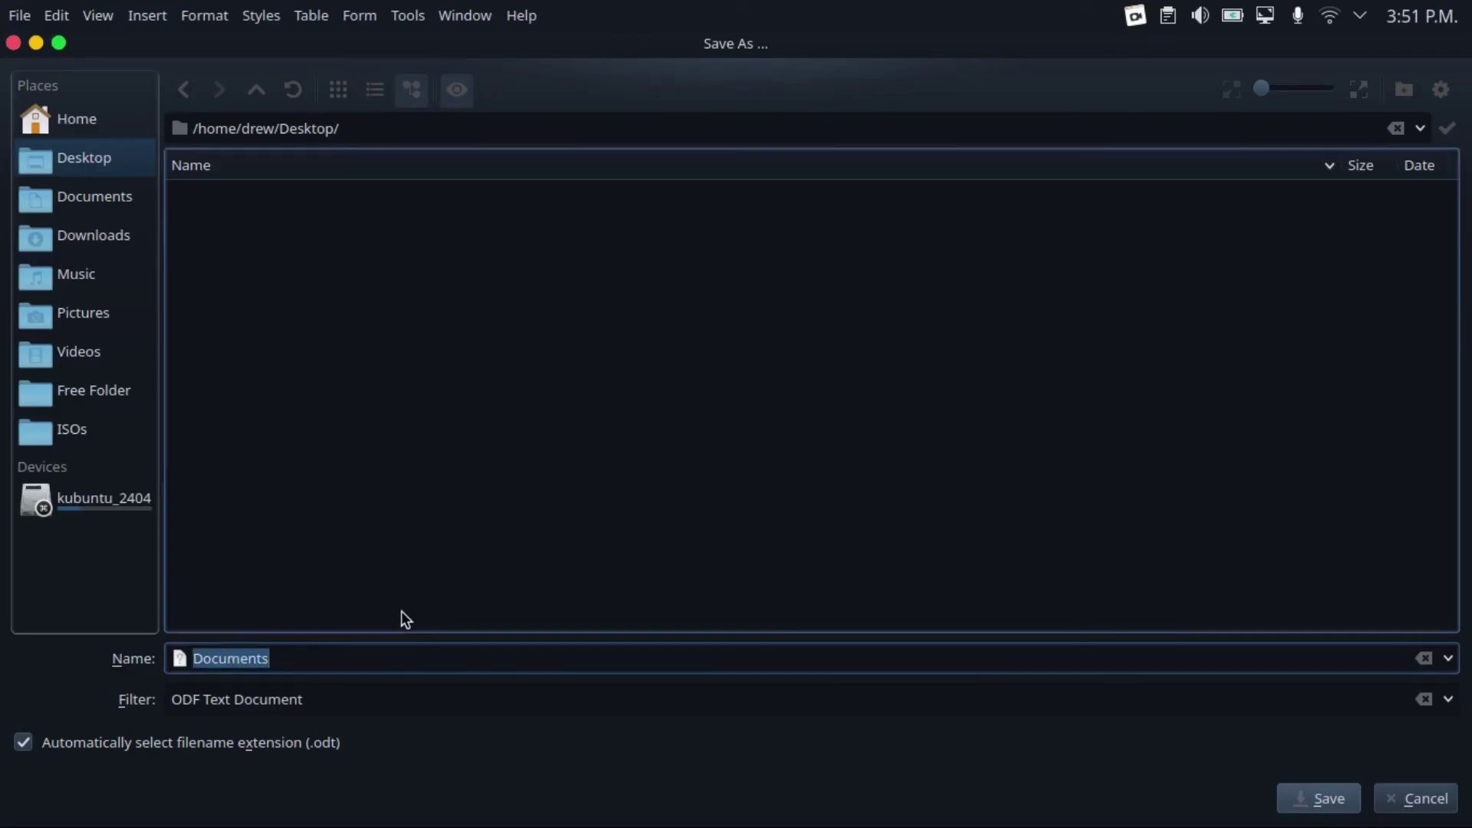
text(Test)
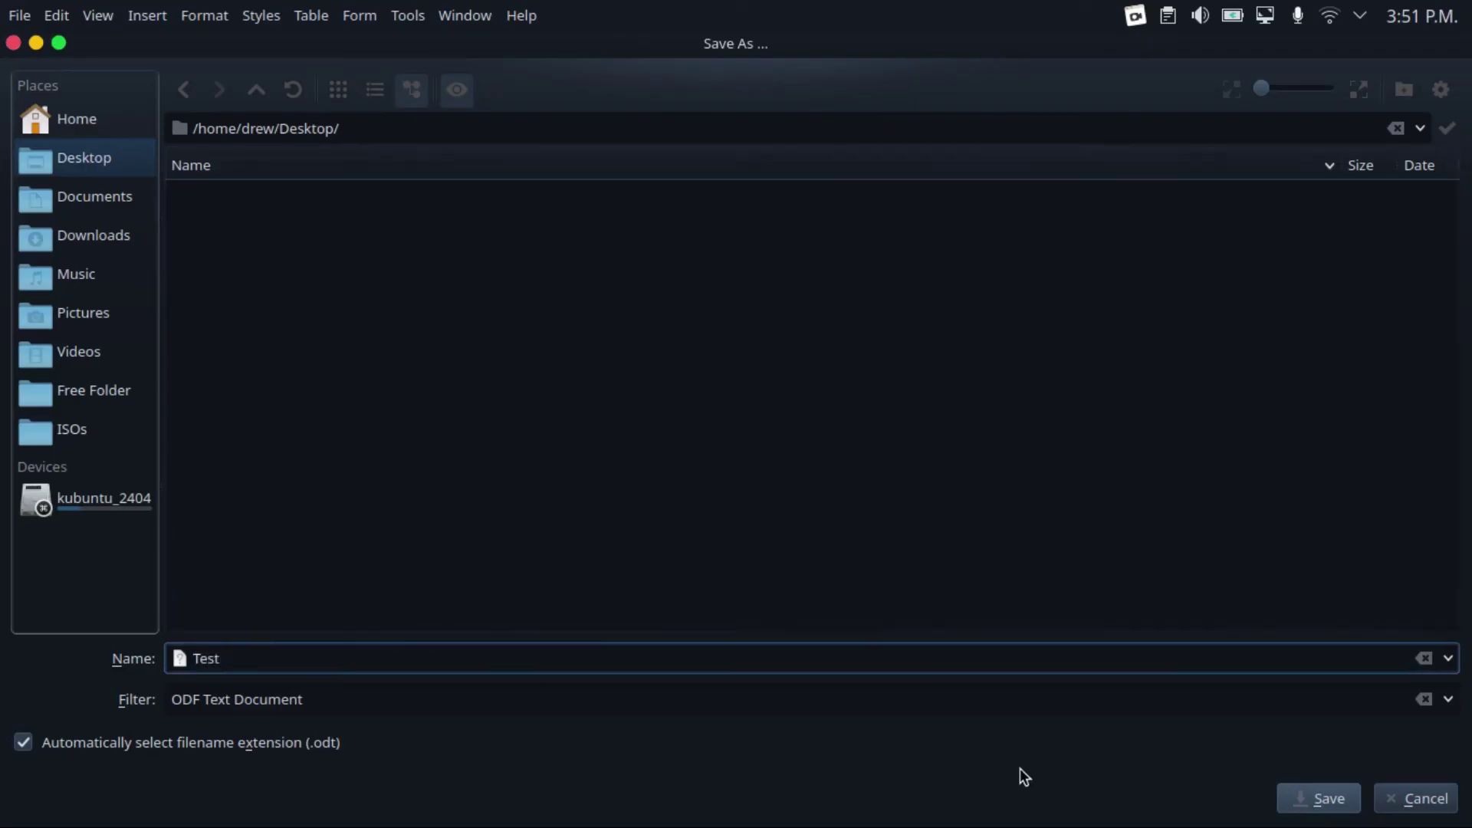
click(1324, 797)
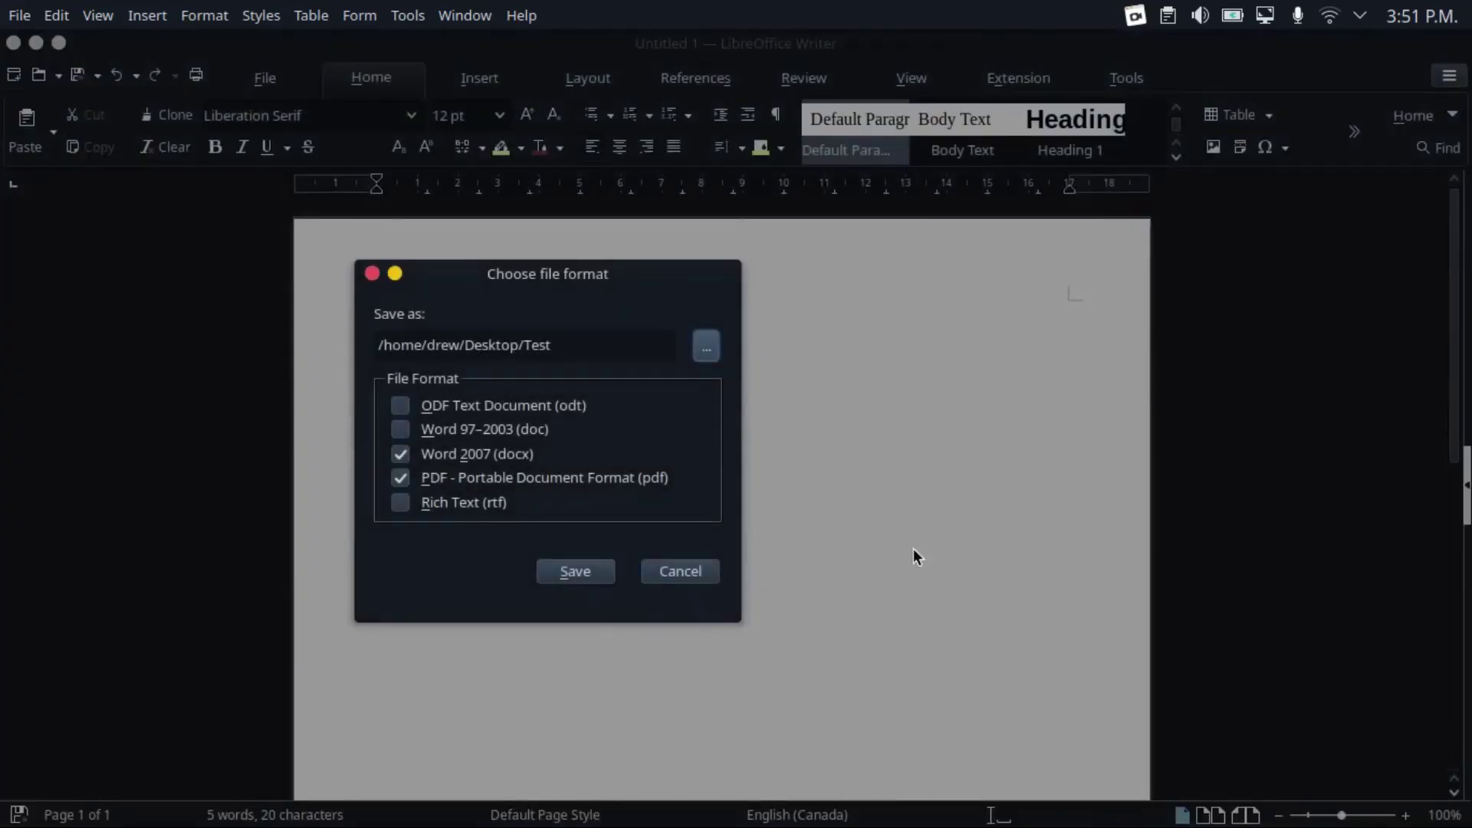
click(587, 577)
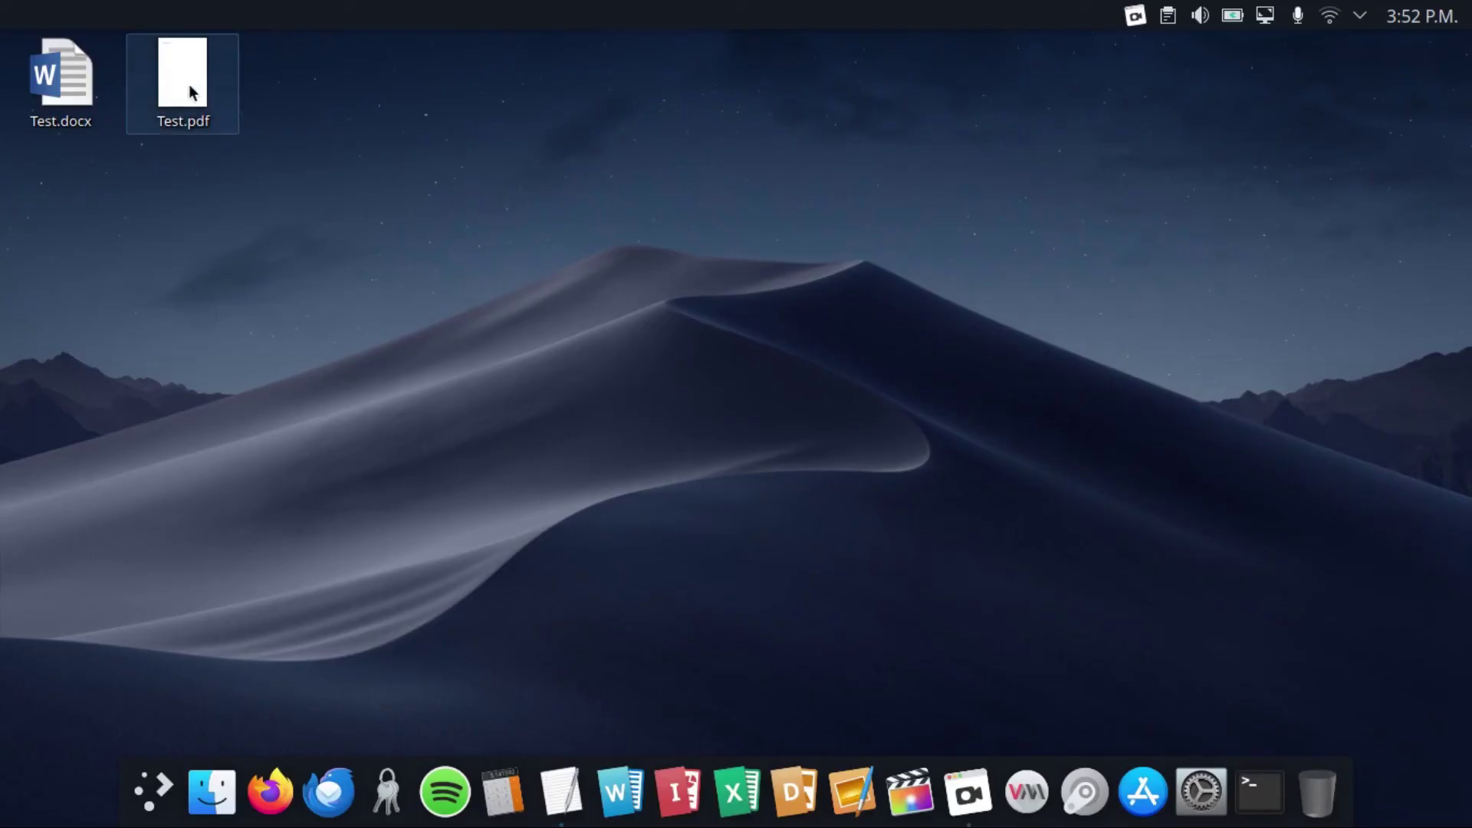
Open Test.docx, then Test.pdf, from the desktop to confirm both show 'This is a test file.'
double_click(81, 96)
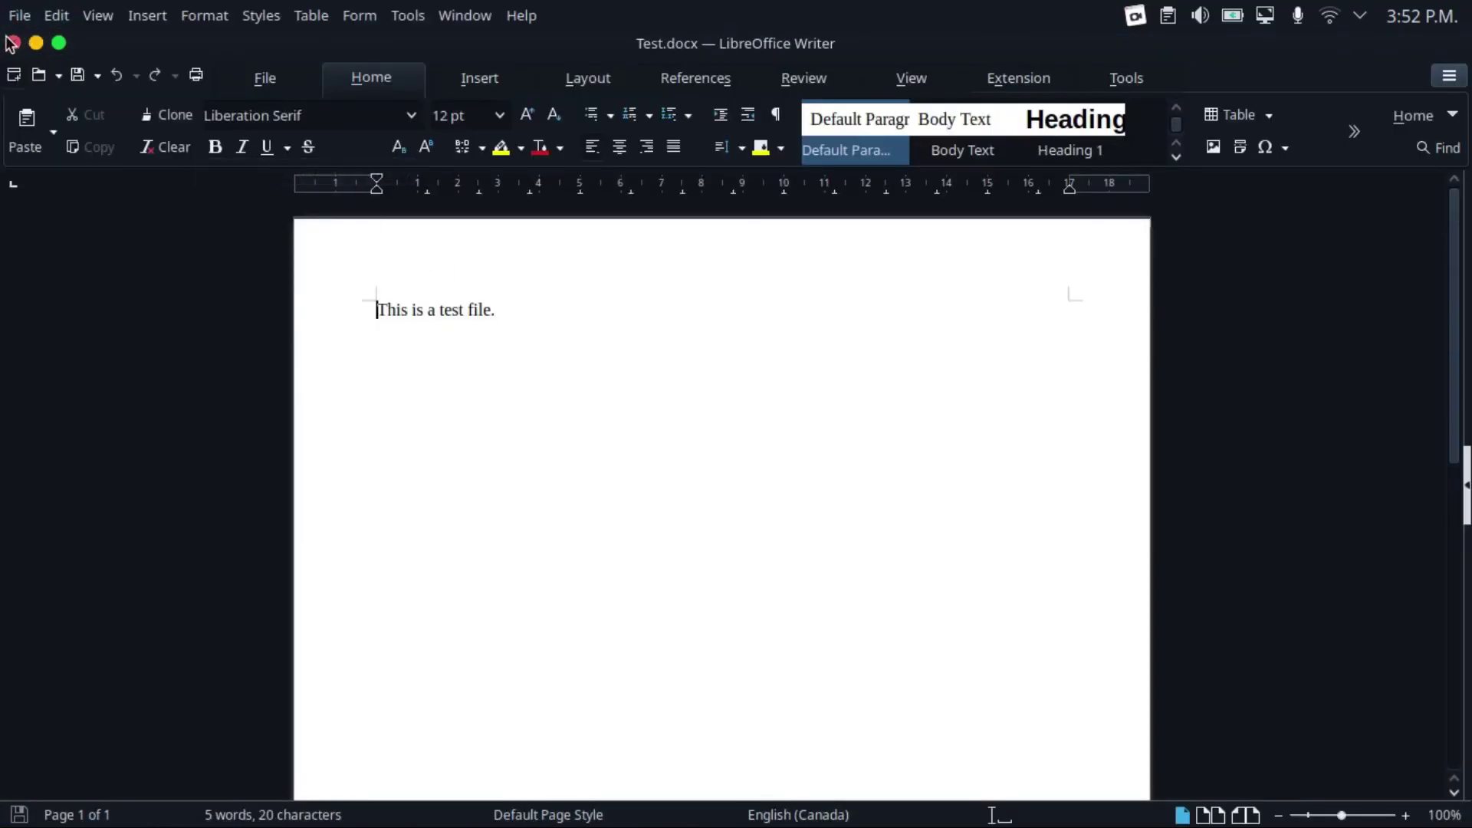
click(13, 43)
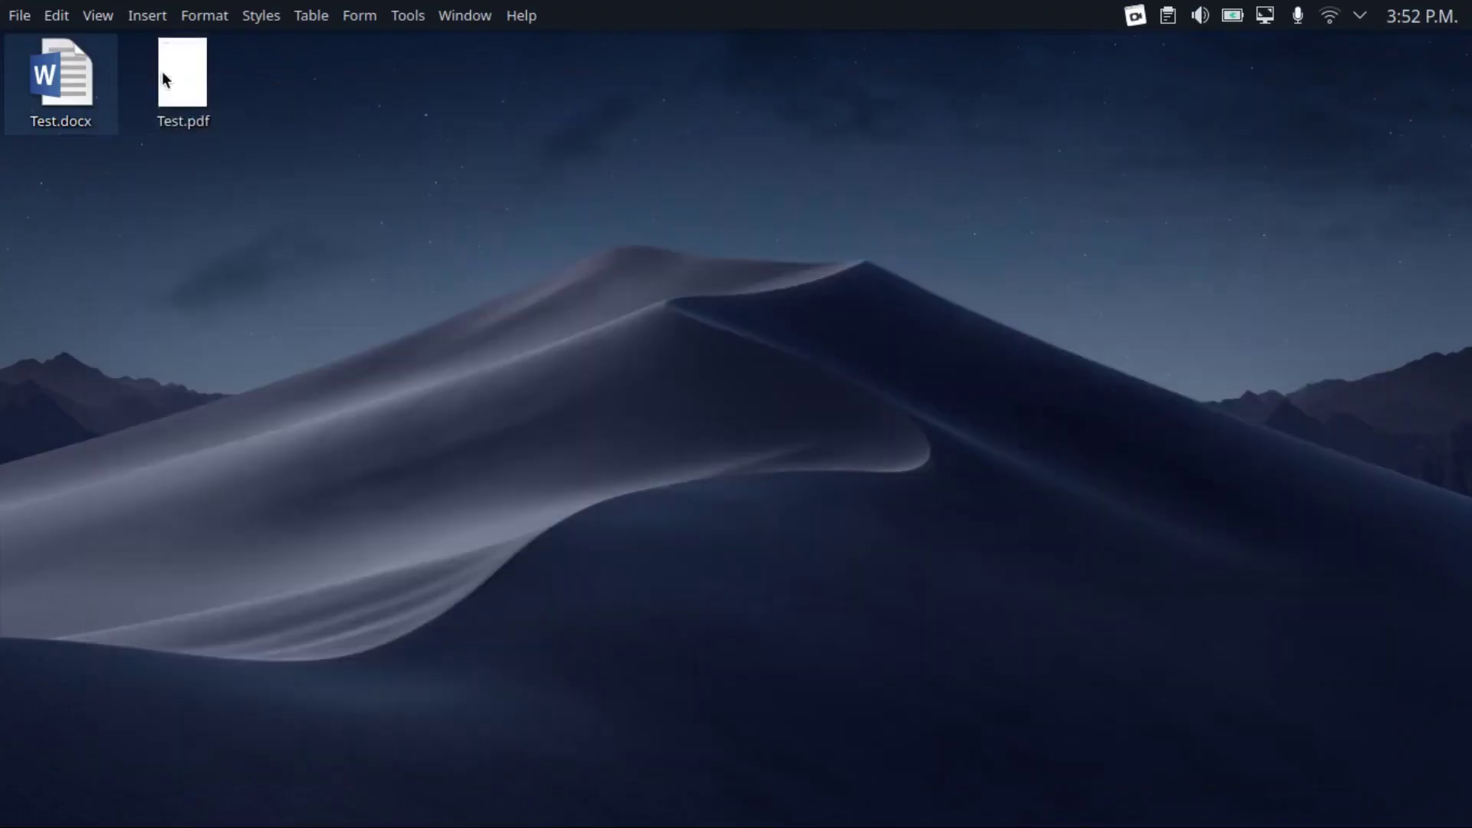
double_click(185, 95)
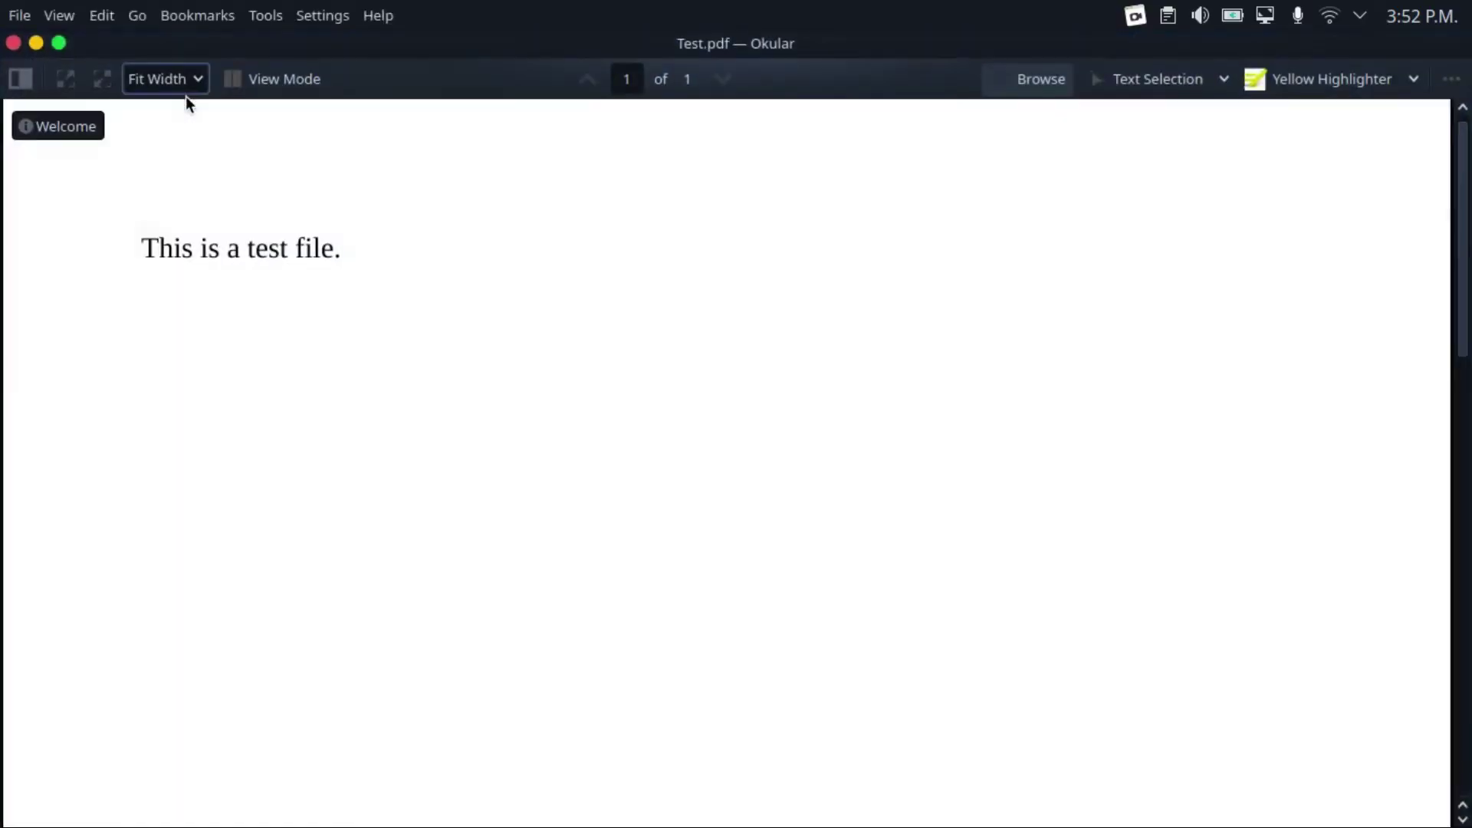
Close the PDF viewer and return to the extensions site's search box
click(14, 43)
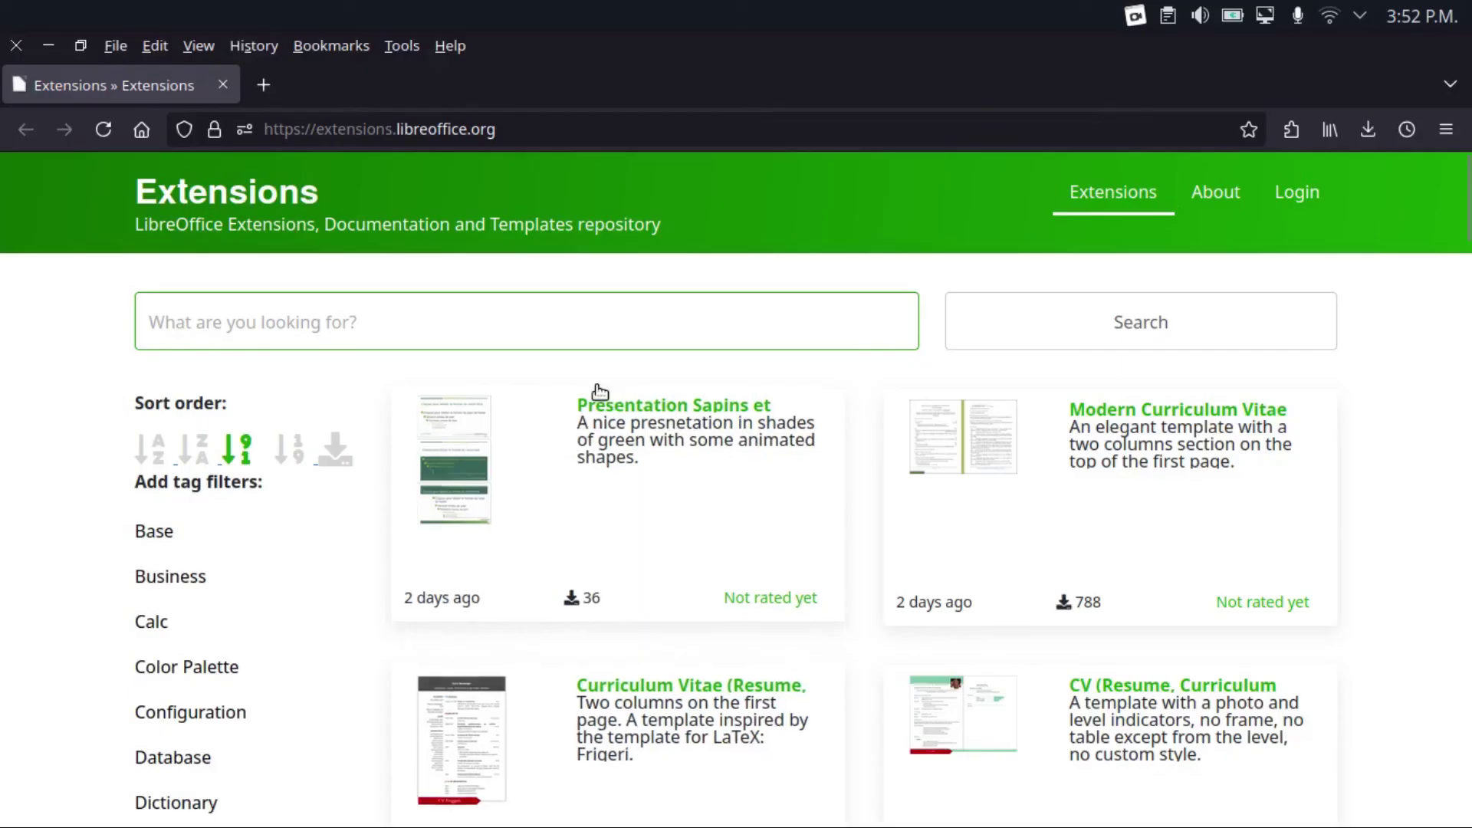
click(576, 346)
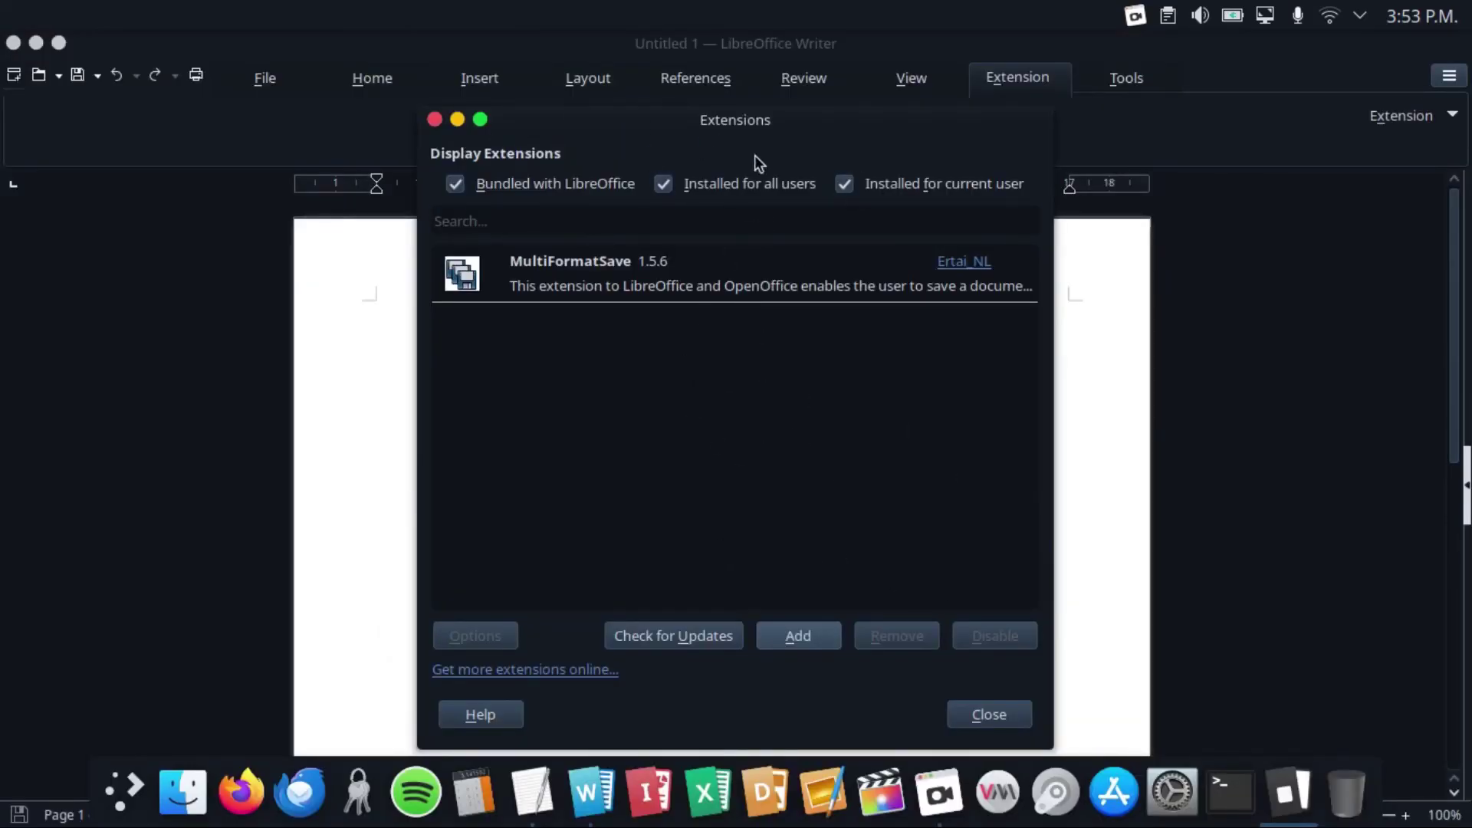
Remove MultiFormatSave in the Extensions manager, confirm, close it and restart LibreOffice
click(730, 273)
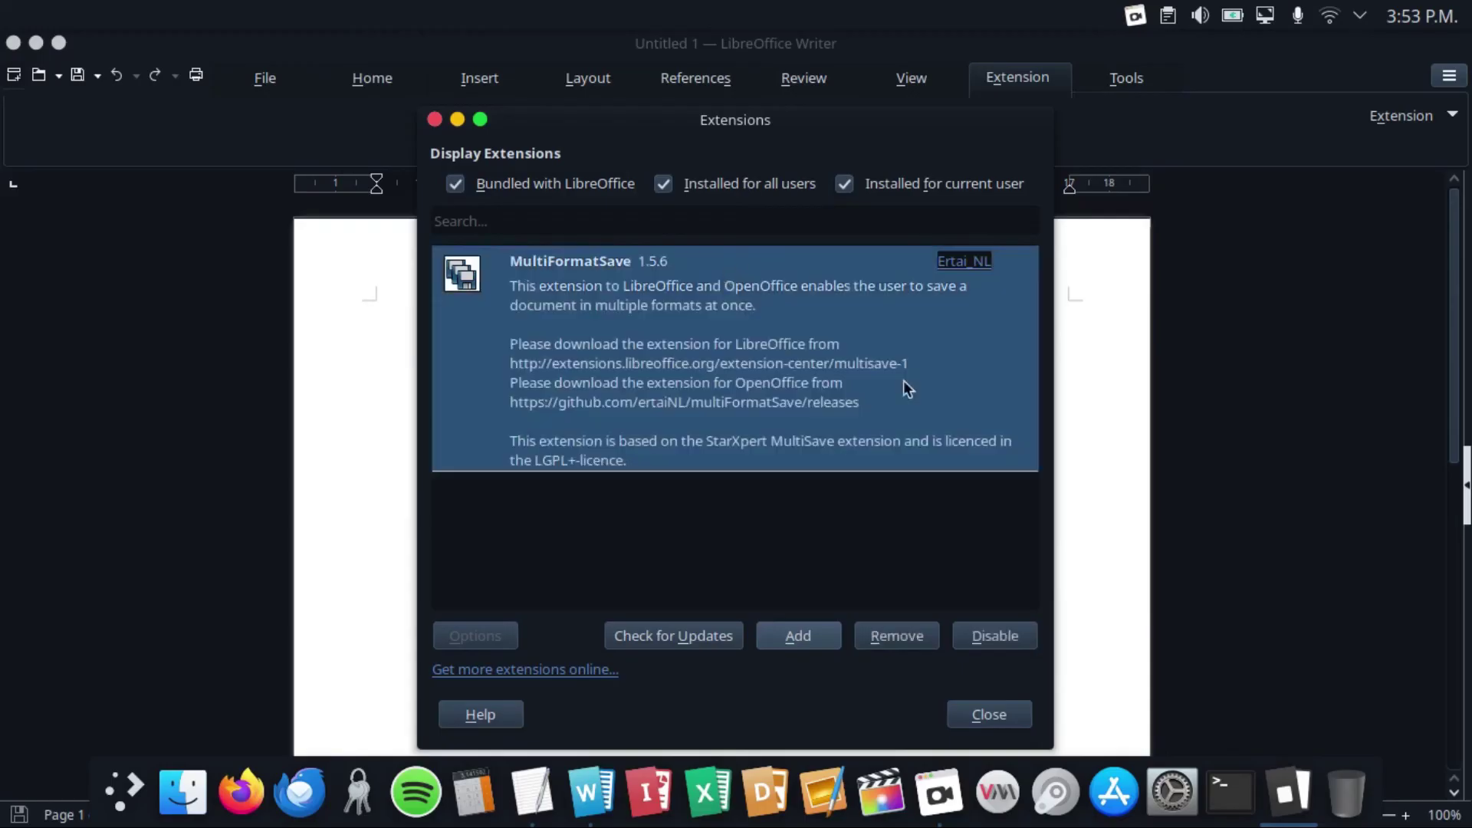
click(909, 635)
click(802, 513)
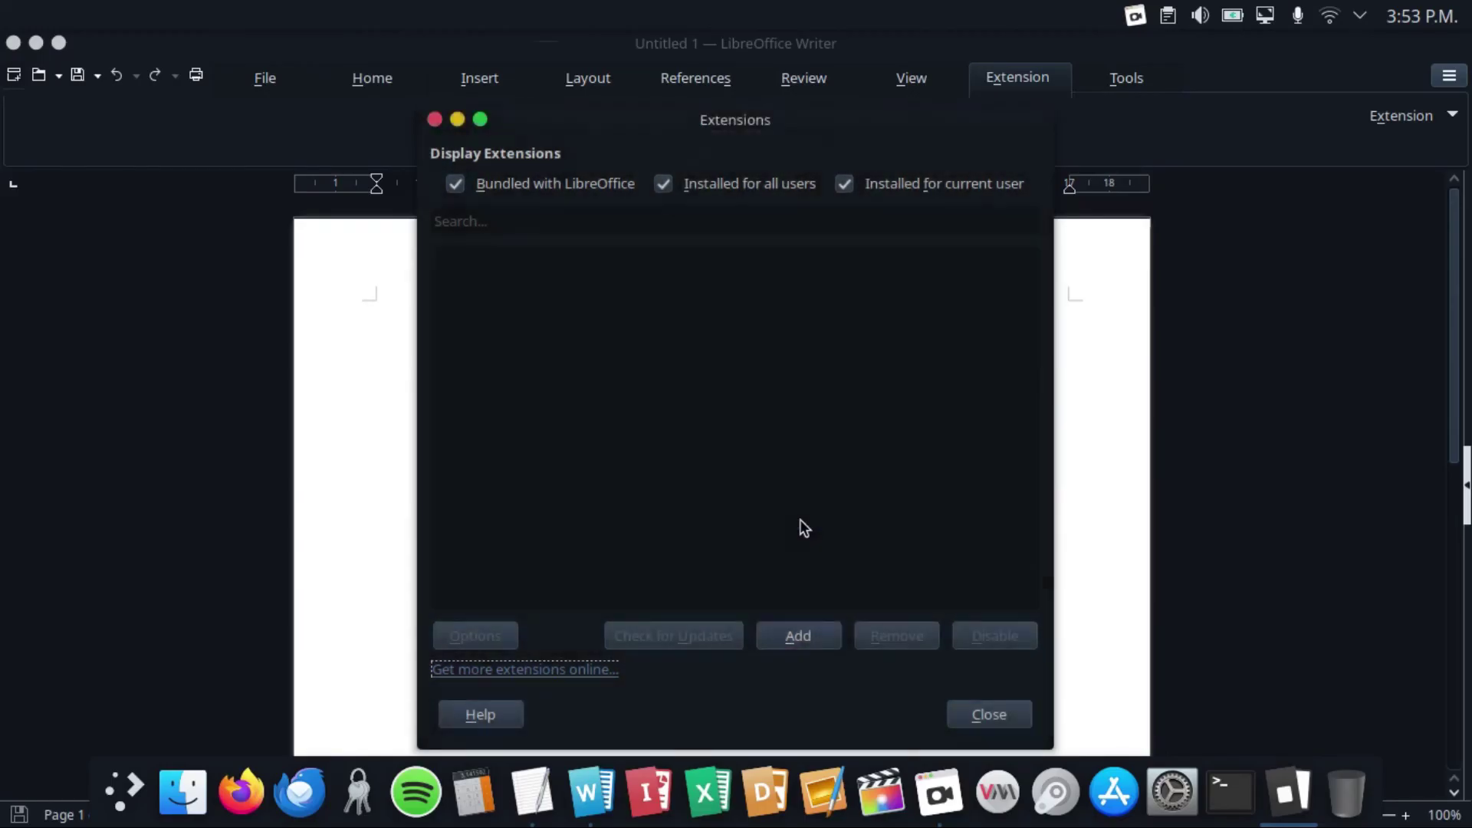
click(988, 715)
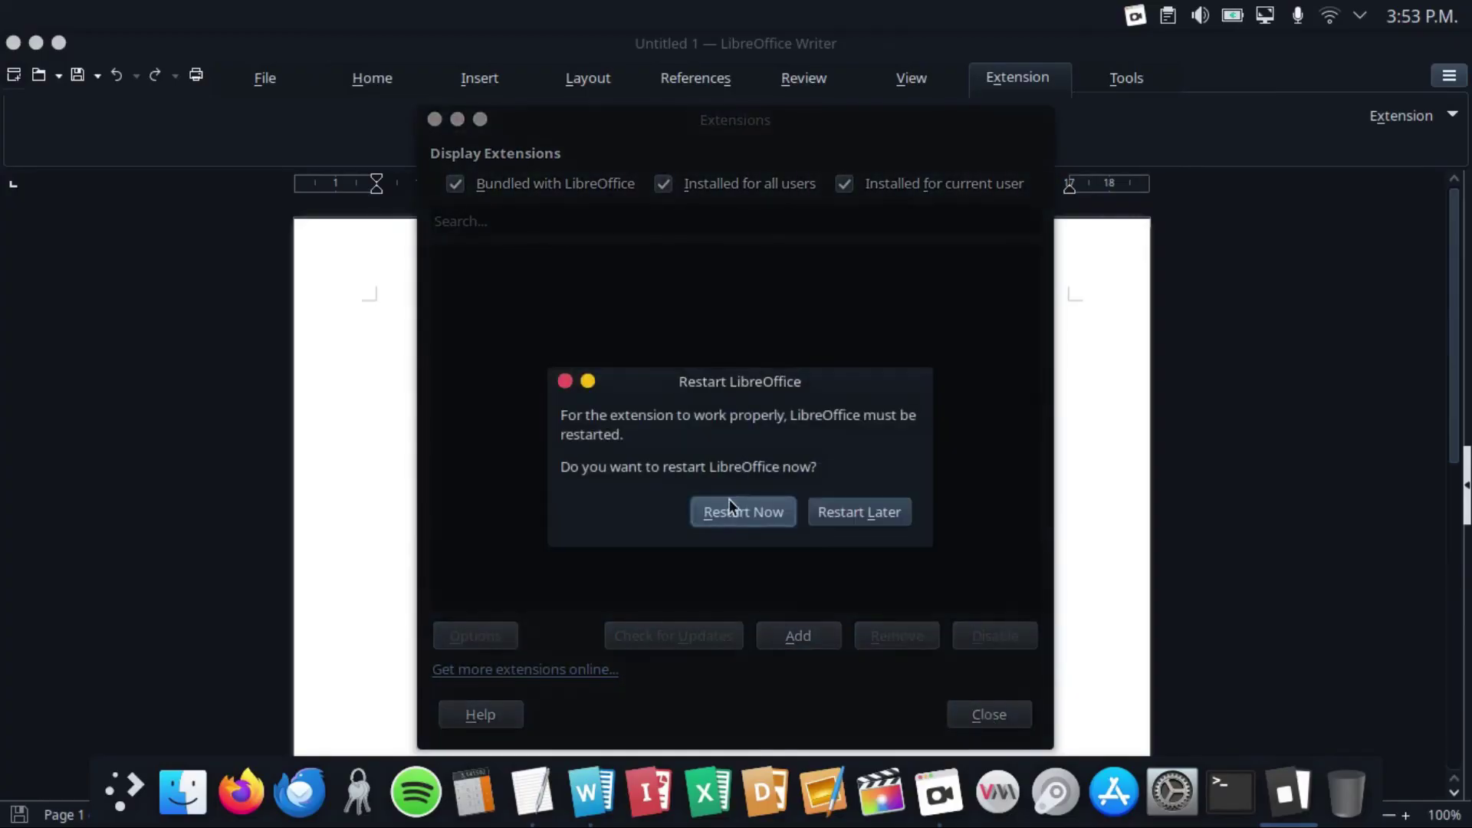
click(730, 505)
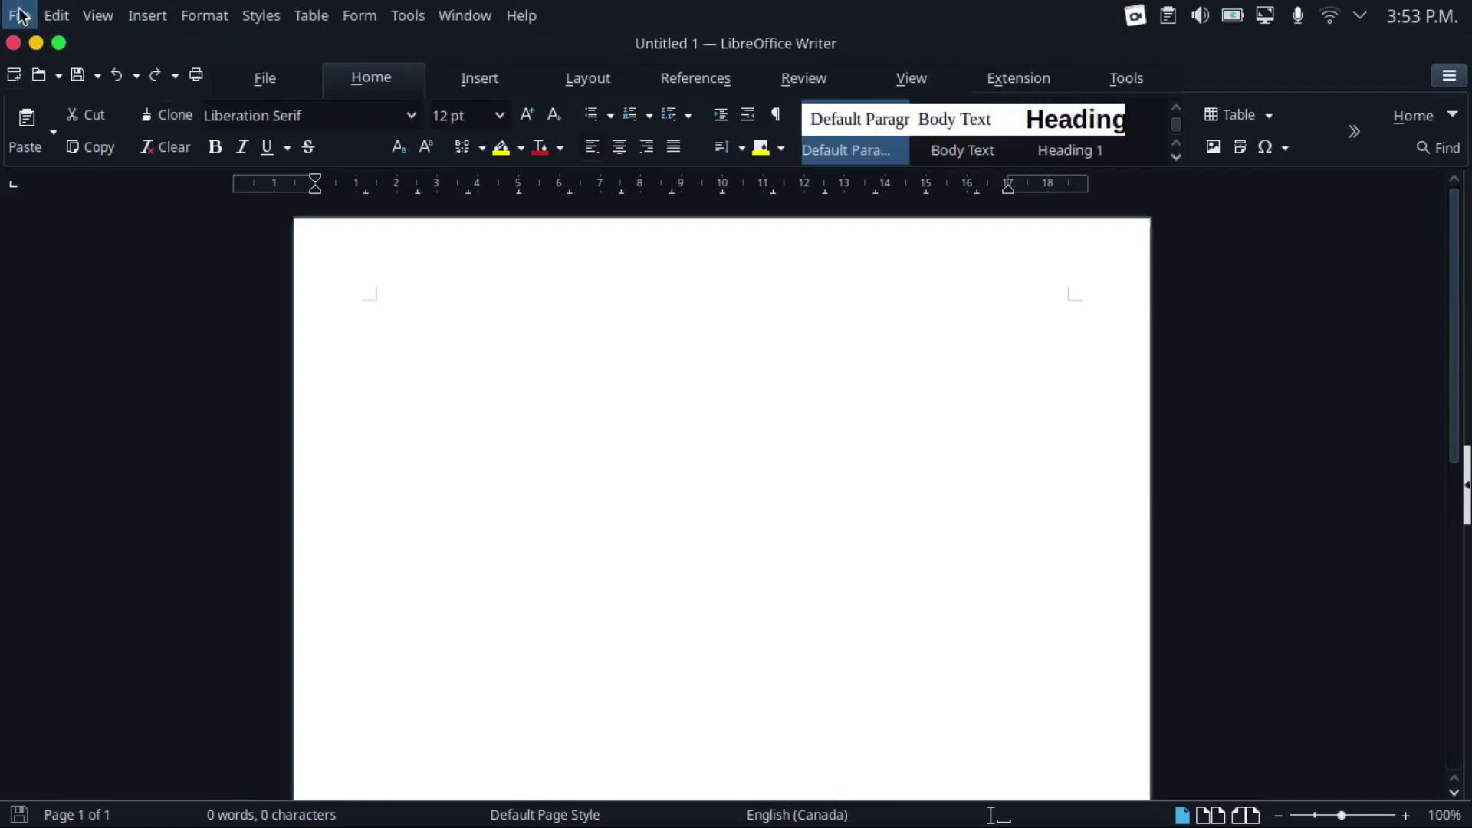
Open the File menu to check that Multi Save no longer appears
click(20, 15)
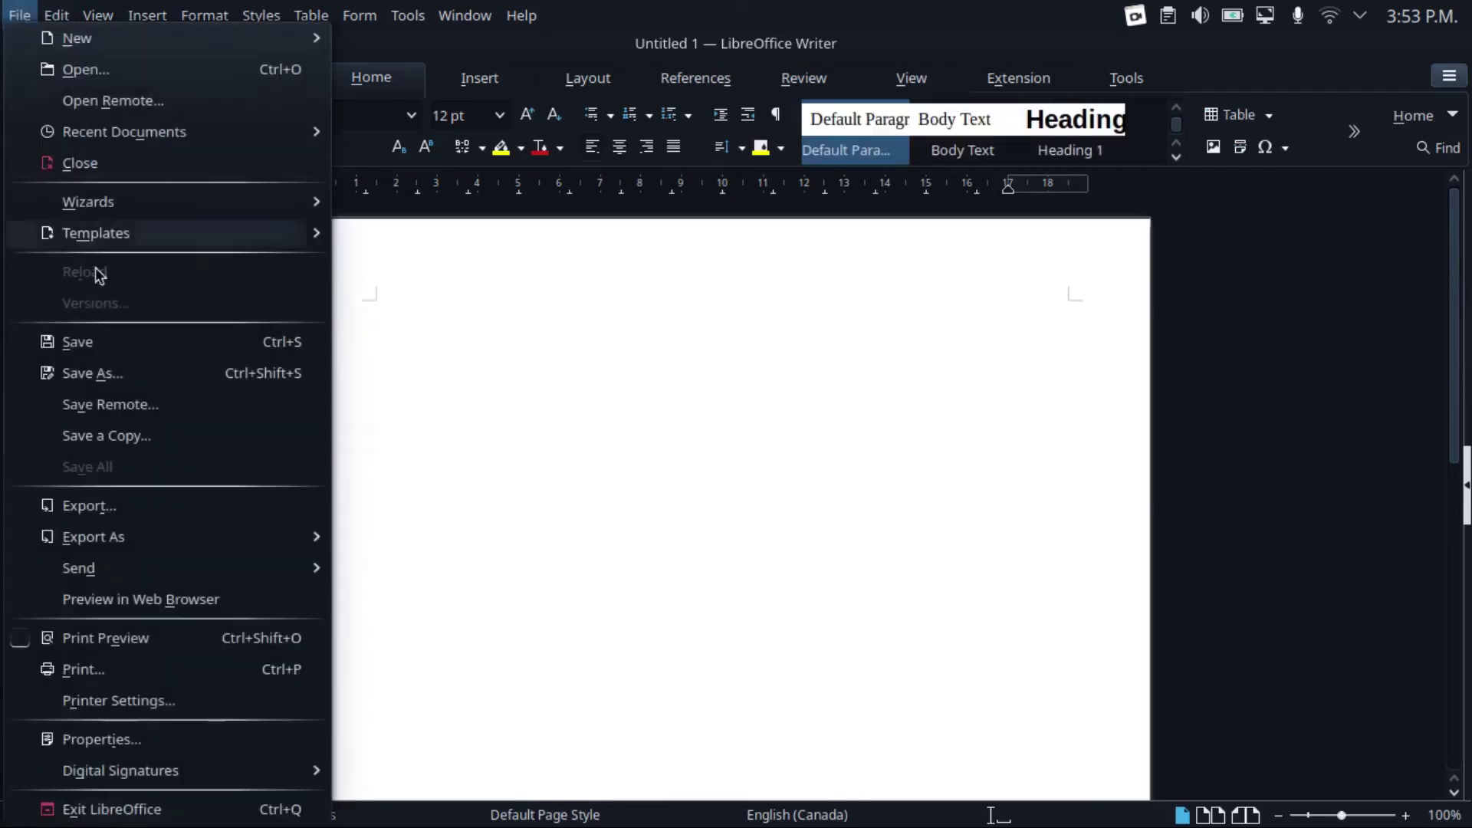